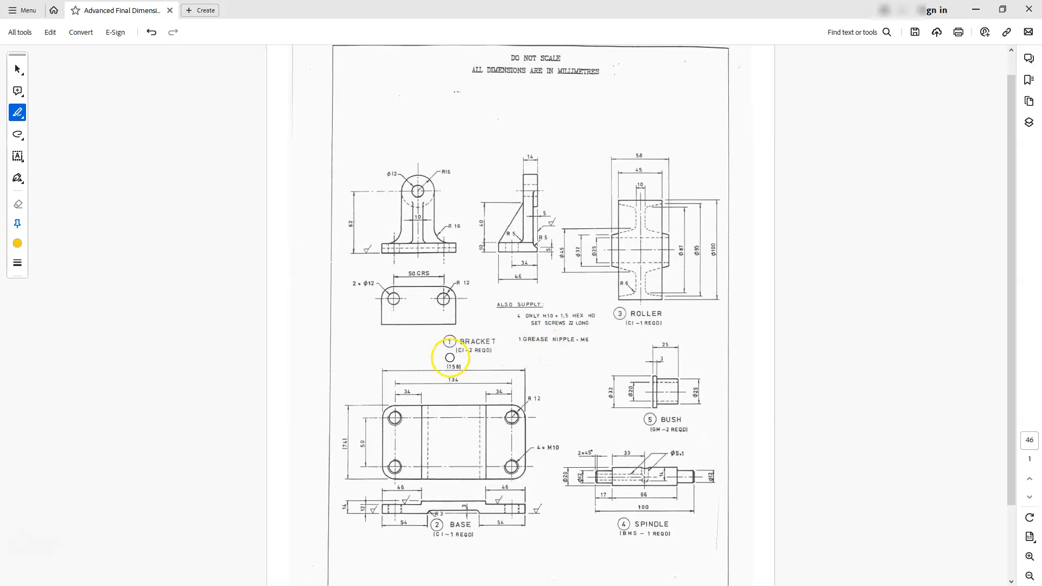
Highlight the supply notes for the grease nipple and the M10 hex head set screws on the drawing sheet
{"action": "left_click_drag", "start_coordinate": [521, 340], "coordinate": [593, 339]}
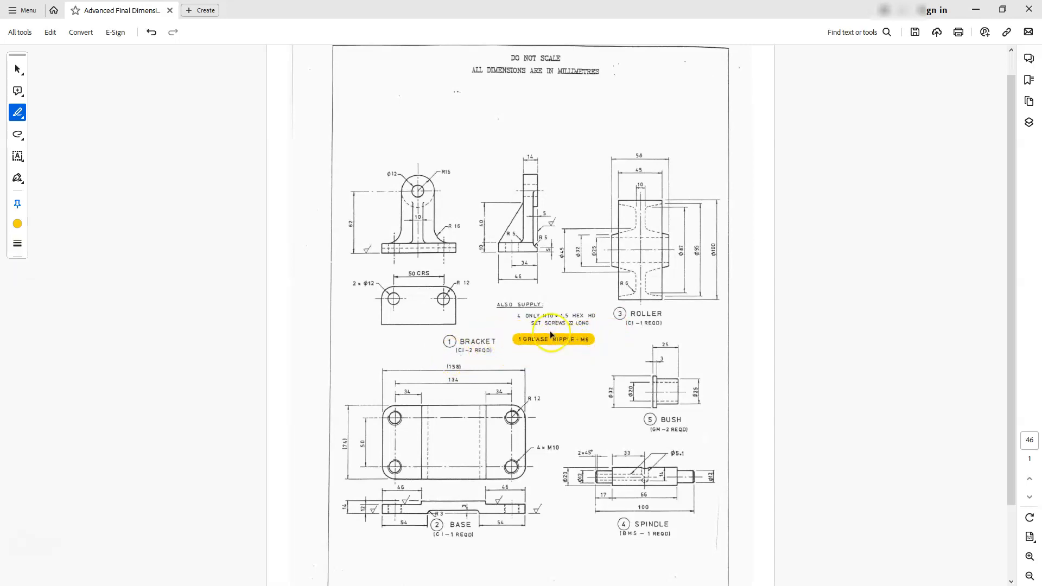
{"action": "left_click_drag", "start_coordinate": [513, 316], "coordinate": [589, 316]}
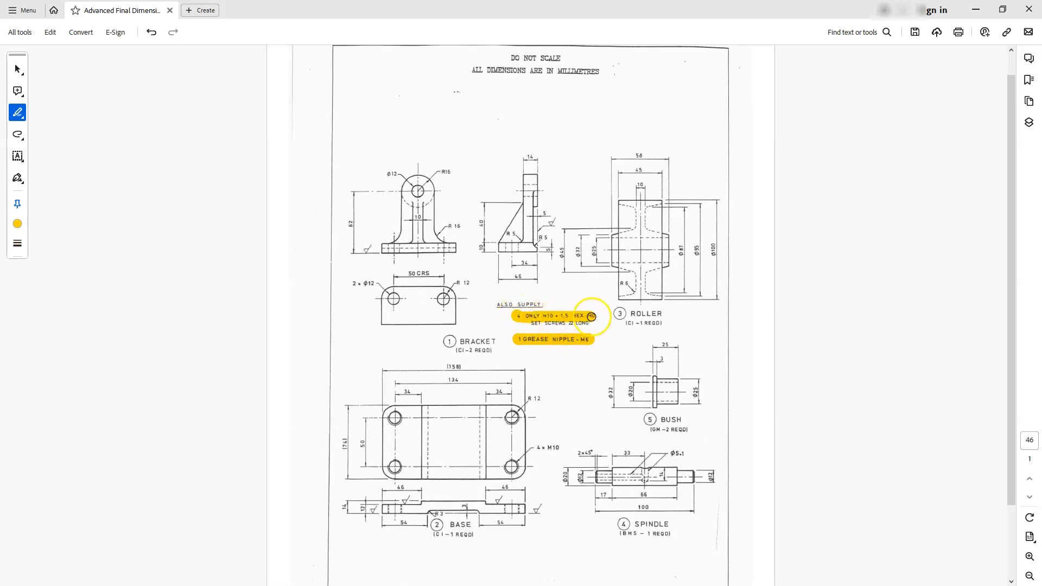
{"action": "left_click", "coordinate": [548, 322]}
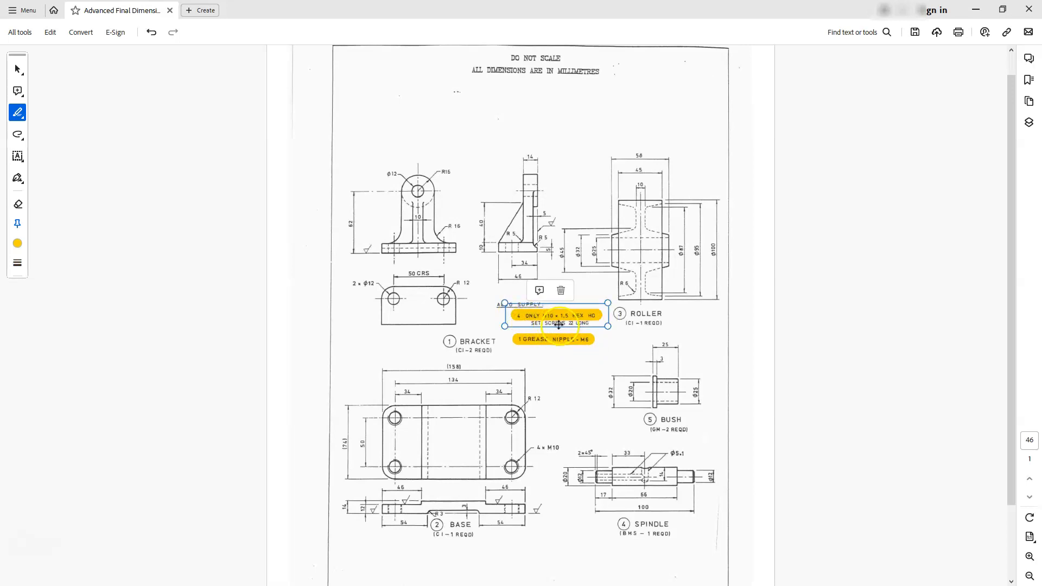
{"action": "left_click", "coordinate": [610, 337]}
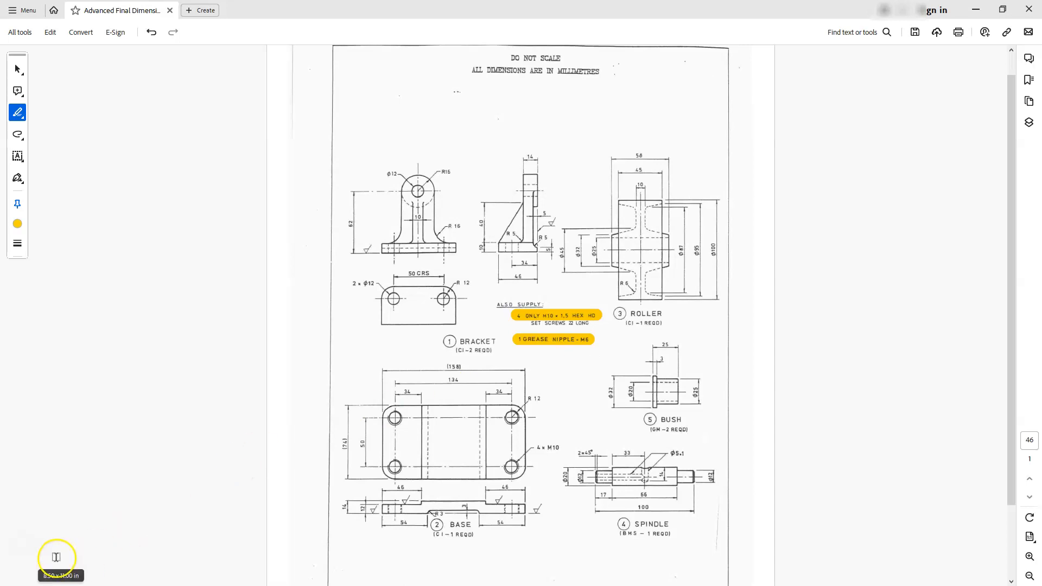
Switch to Inventor and create a new assembly from the metric Standard (mm).iam template
{"action": "left_click", "coordinate": [334, 405]}
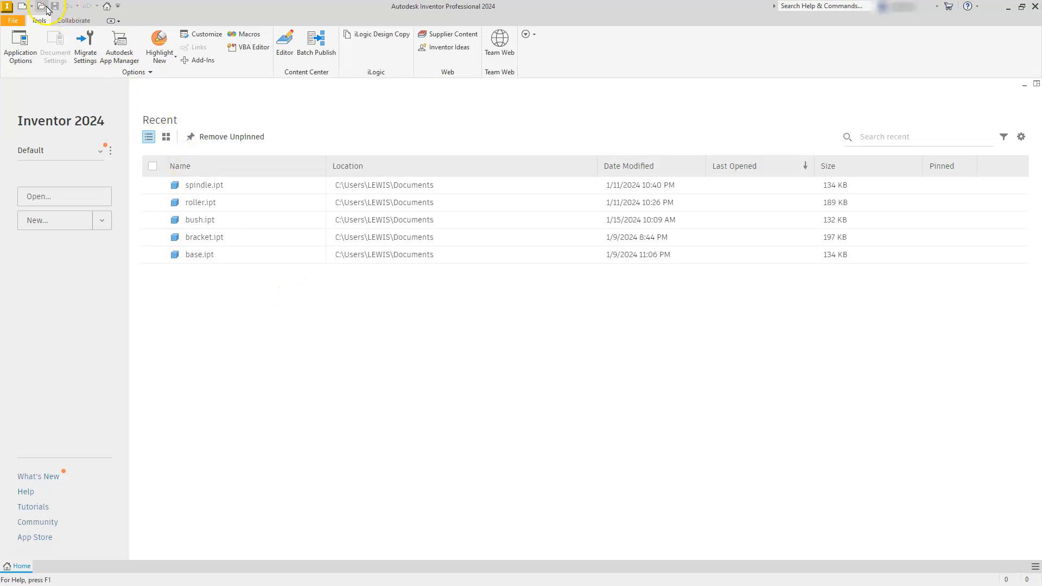
{"action": "left_click", "coordinate": [22, 7]}
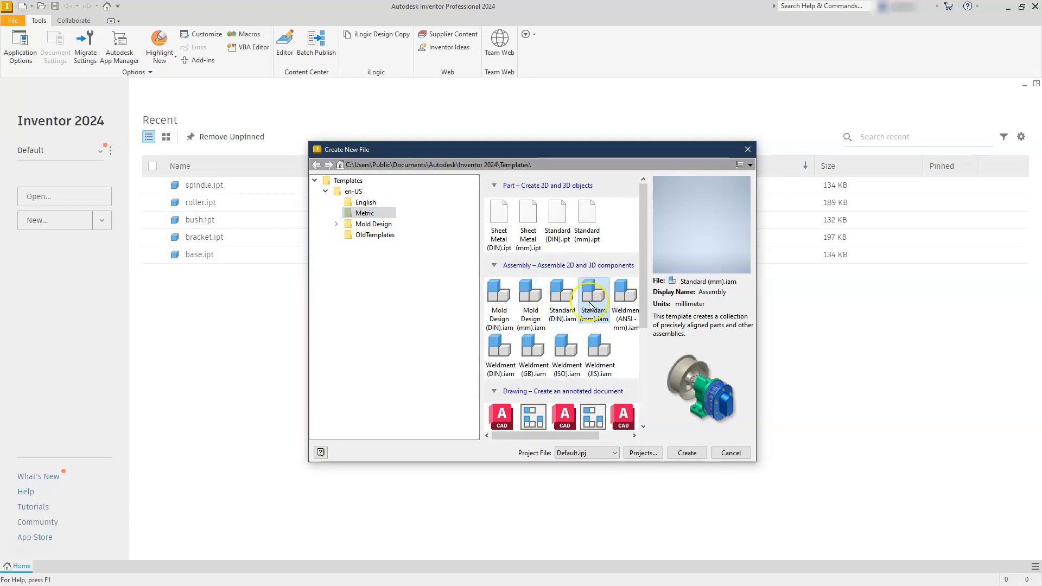
{"action": "left_click", "coordinate": [591, 296]}
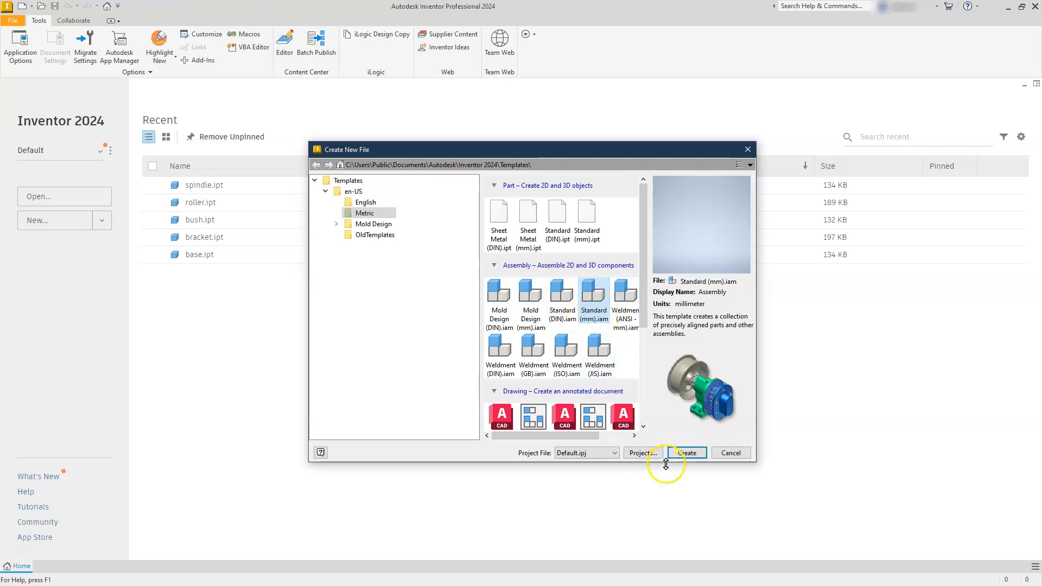
{"action": "left_click", "coordinate": [687, 452]}
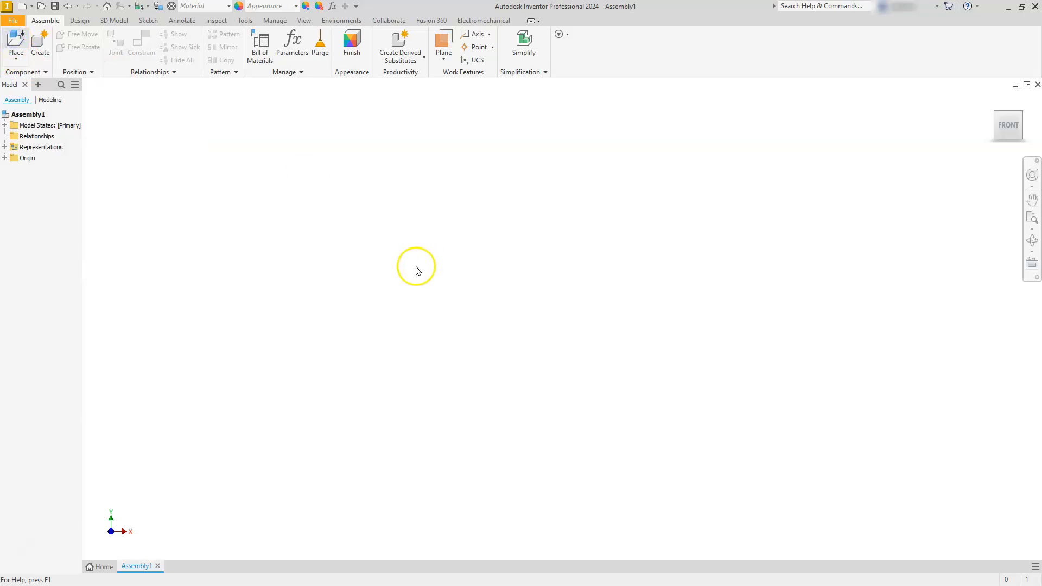
Place a single instance of base.ipt in the assembly, grounded at the origin
{"action": "key", "text": "p"}
{"action": "scroll", "coordinate": [505, 284], "scroll_direction": "down", "scroll_amount": 4}
{"action": "scroll", "coordinate": [506, 283], "scroll_direction": "down", "scroll_amount": 6}
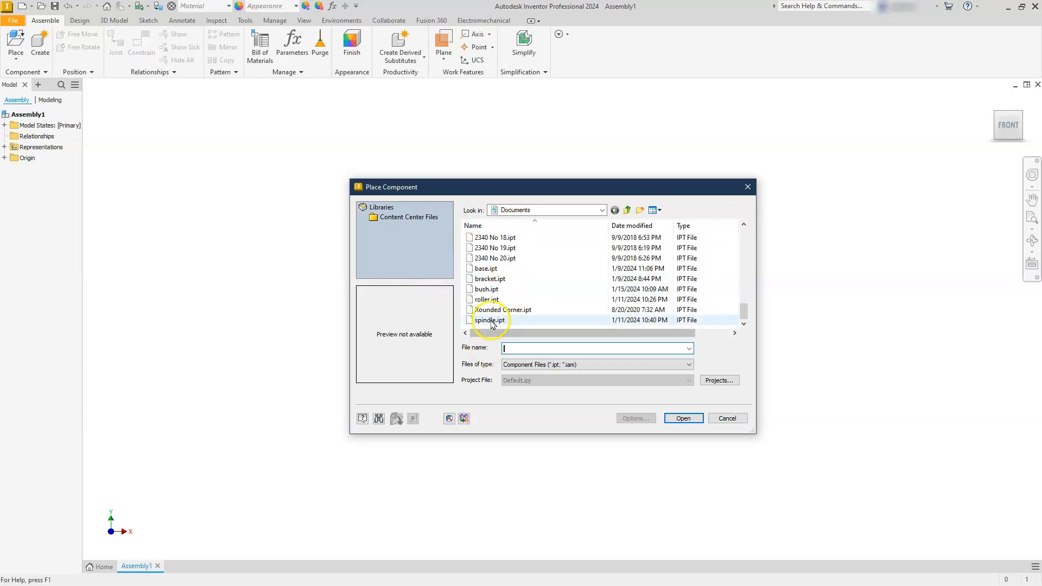
{"action": "left_click", "coordinate": [486, 268]}
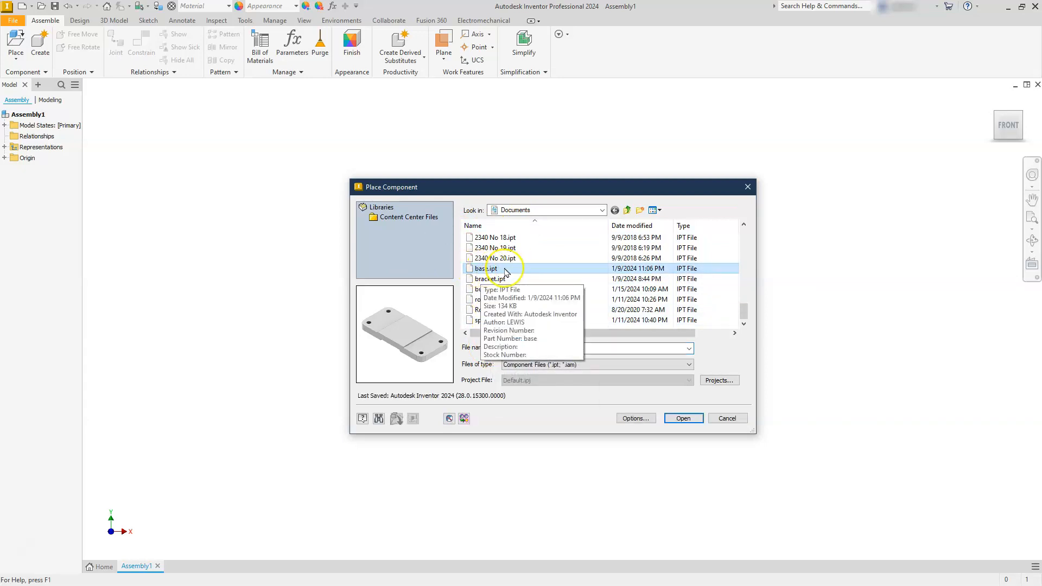
{"action": "left_click", "coordinate": [676, 418]}
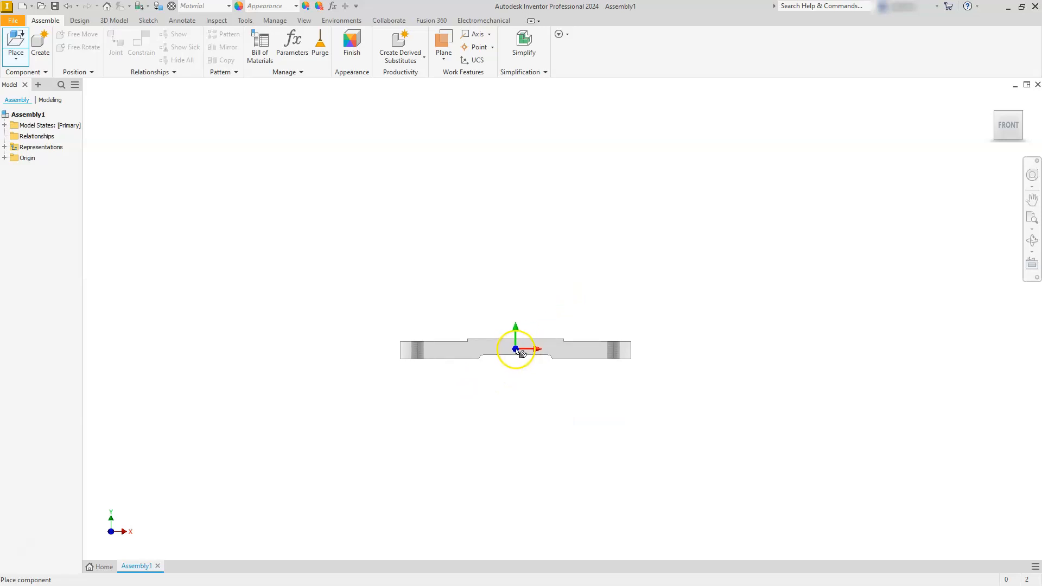
{"action": "right_click", "coordinate": [524, 332]}
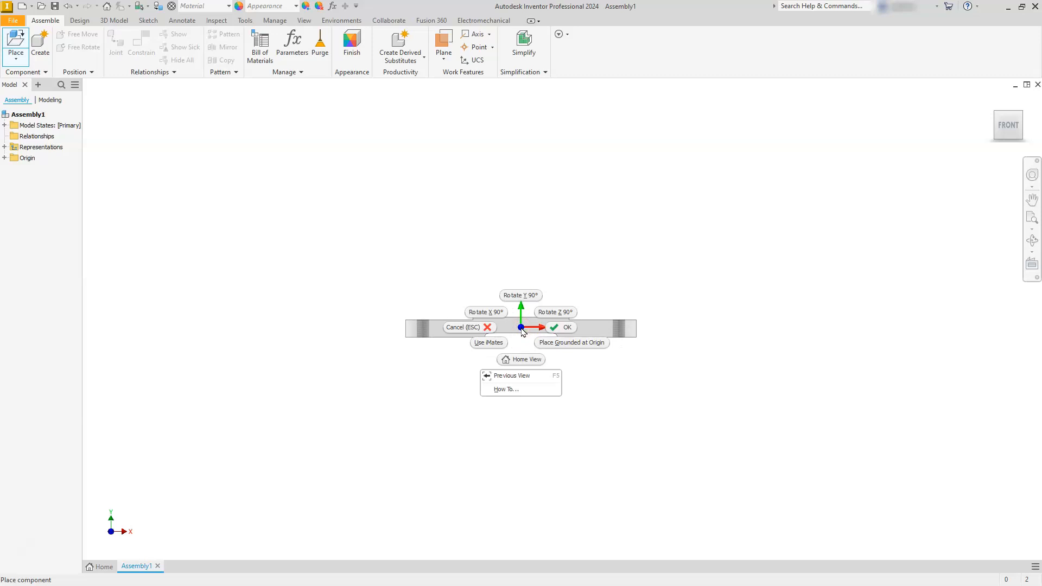
{"action": "left_click", "coordinate": [560, 347]}
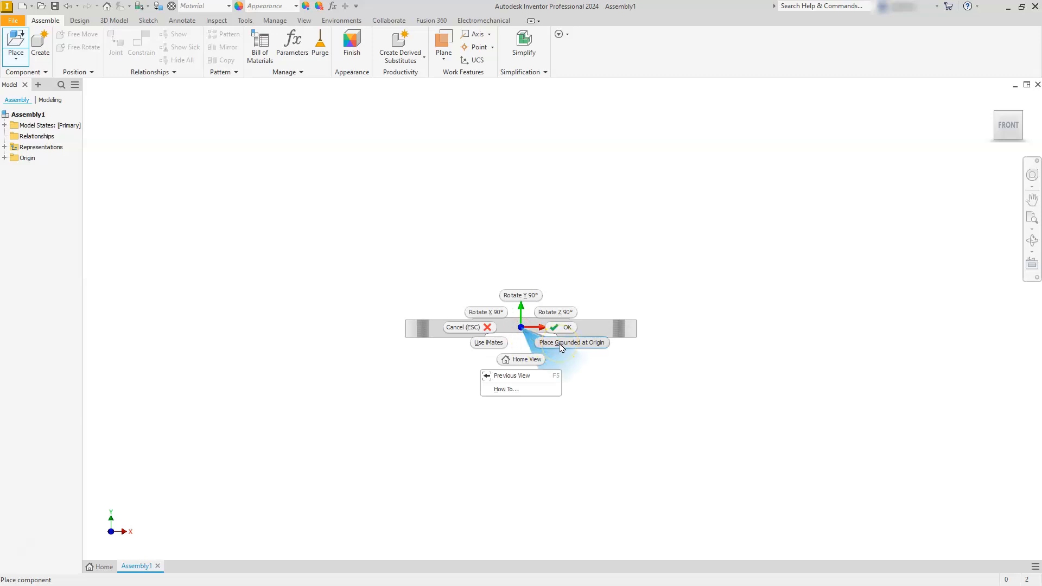
{"action": "left_click", "coordinate": [560, 344]}
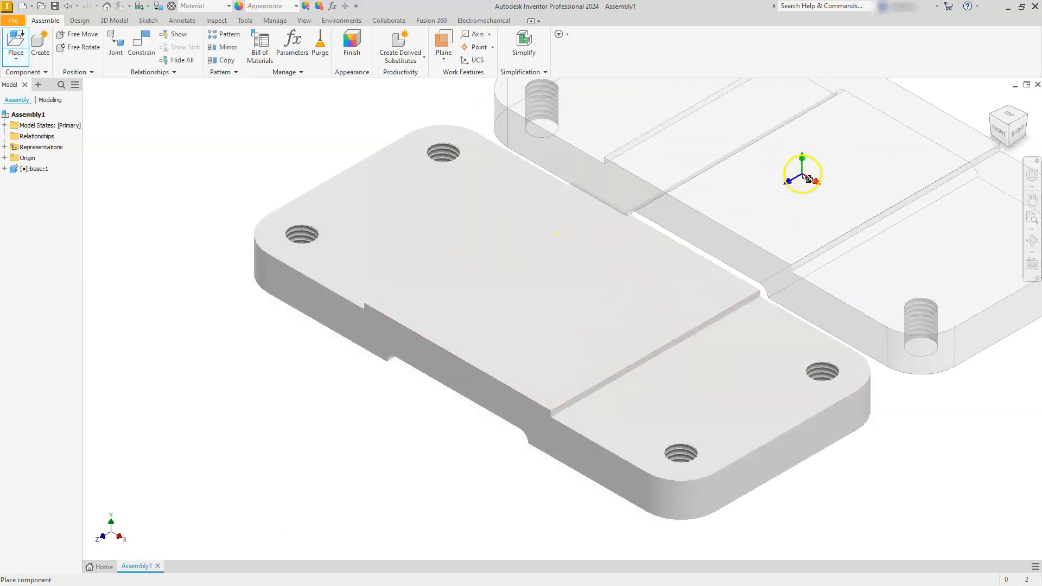
{"action": "key", "text": "Escape"}
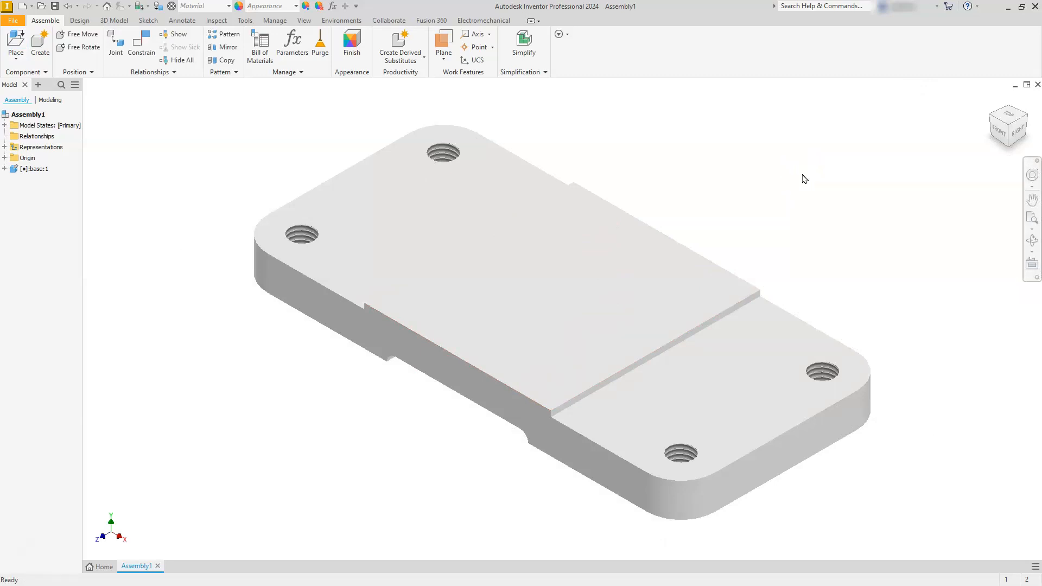
Place two instances of bracket.ipt in the assembly, one behind the base and one beside it
{"action": "scroll", "coordinate": [674, 325], "scroll_direction": "down", "scroll_amount": 5}
{"action": "scroll", "coordinate": [620, 348], "scroll_direction": "up", "scroll_amount": 3}
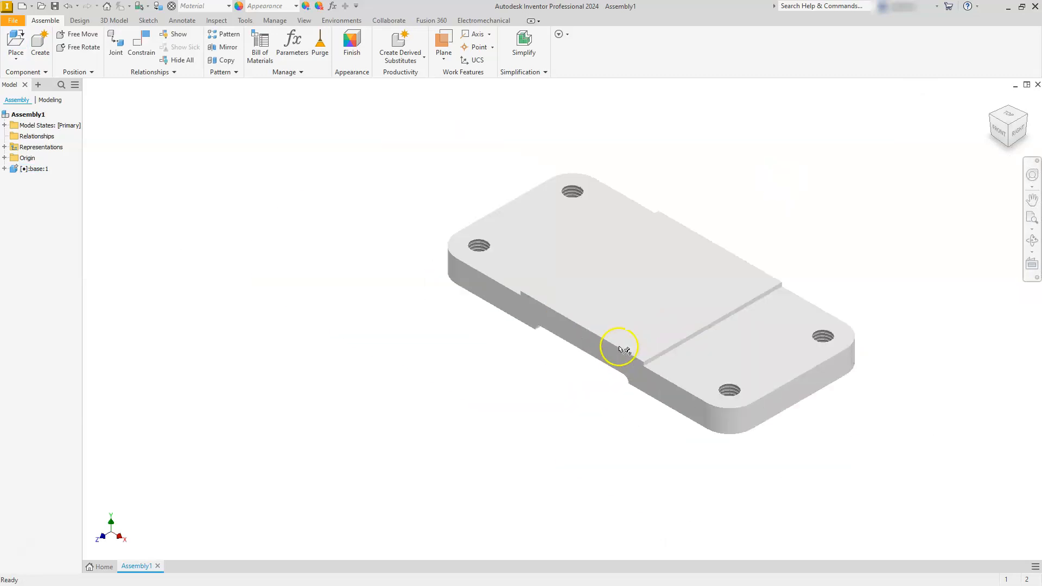
{"action": "middle_click_drag", "start_coordinate": [651, 353], "coordinate": [672, 396]}
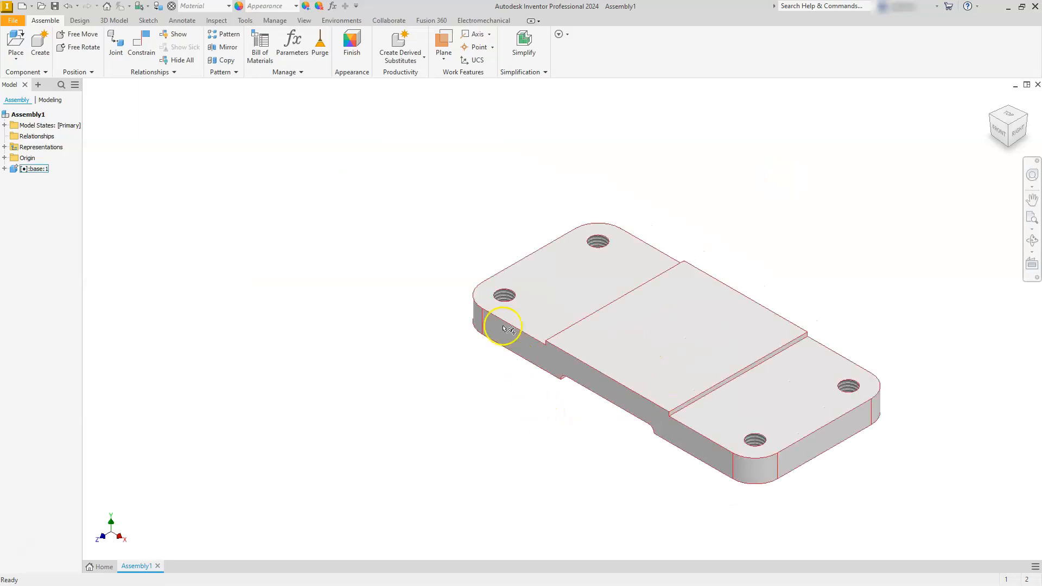
{"action": "scroll", "coordinate": [495, 261], "scroll_direction": "down", "scroll_amount": 3}
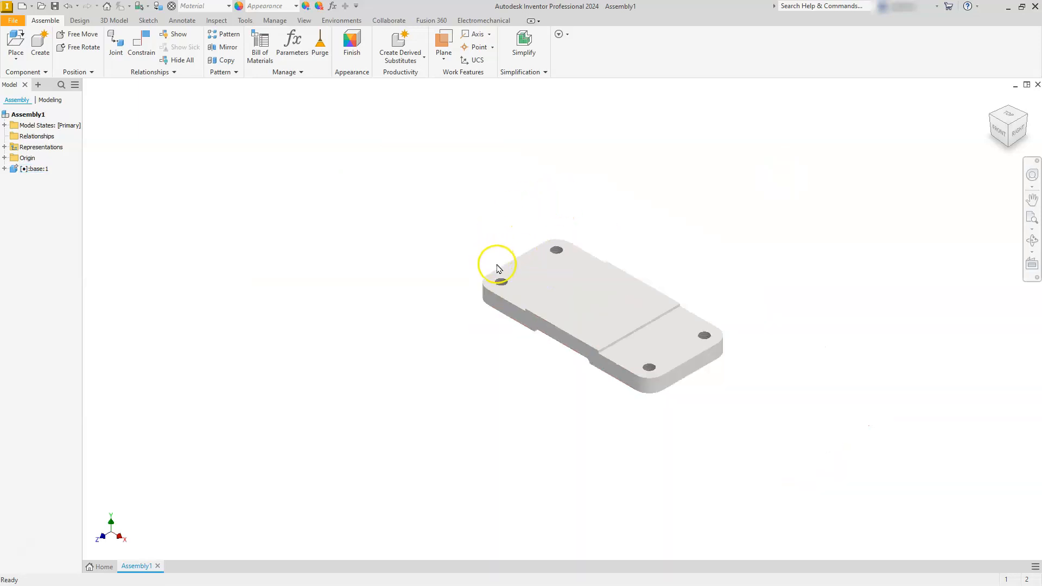
{"action": "scroll", "coordinate": [496, 269], "scroll_direction": "up", "scroll_amount": 3}
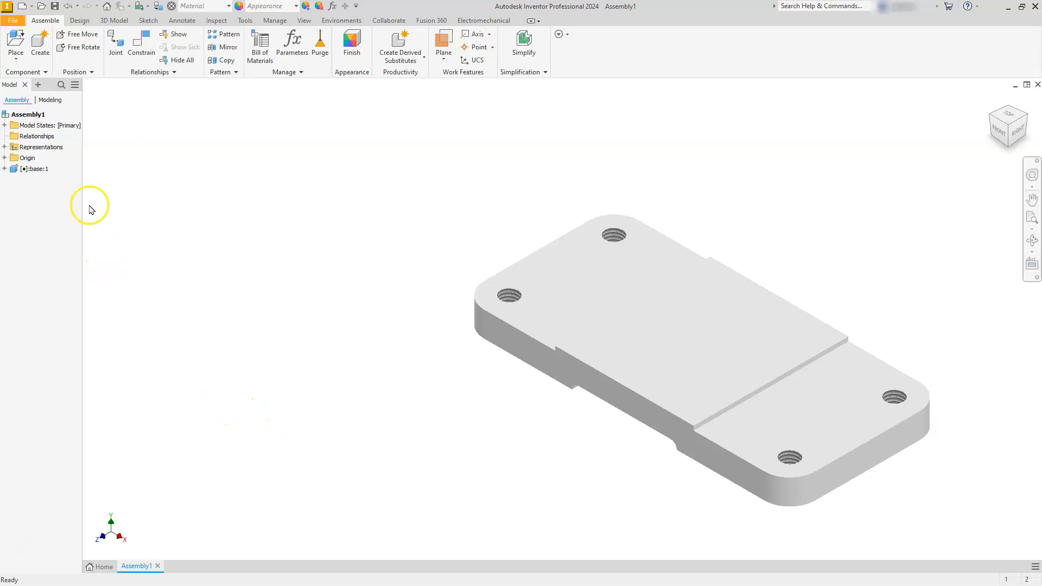
{"action": "left_click", "coordinate": [16, 38]}
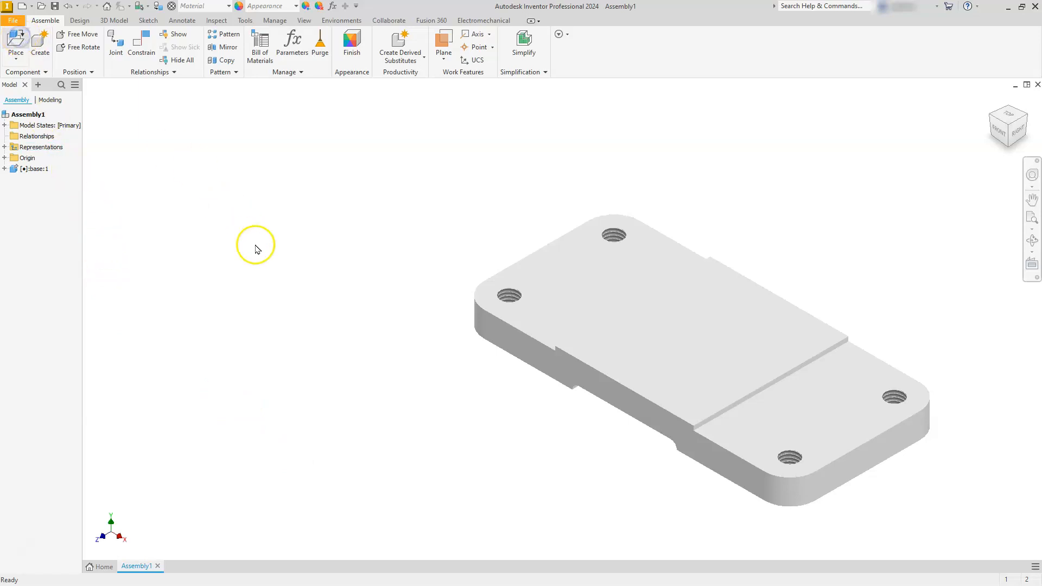
{"action": "scroll", "coordinate": [535, 272], "scroll_direction": "down", "scroll_amount": 10}
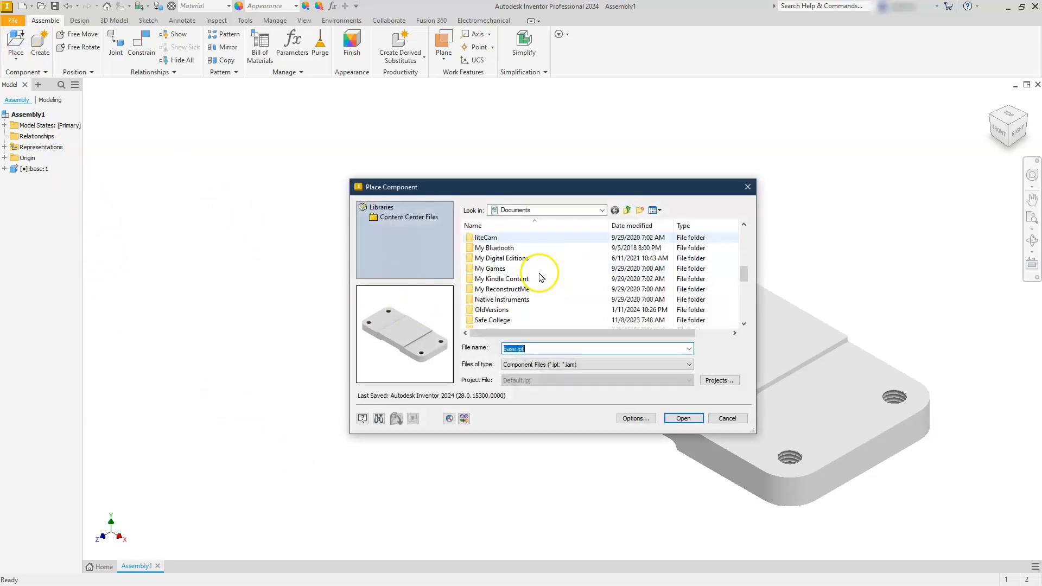
{"action": "left_click", "coordinate": [490, 278]}
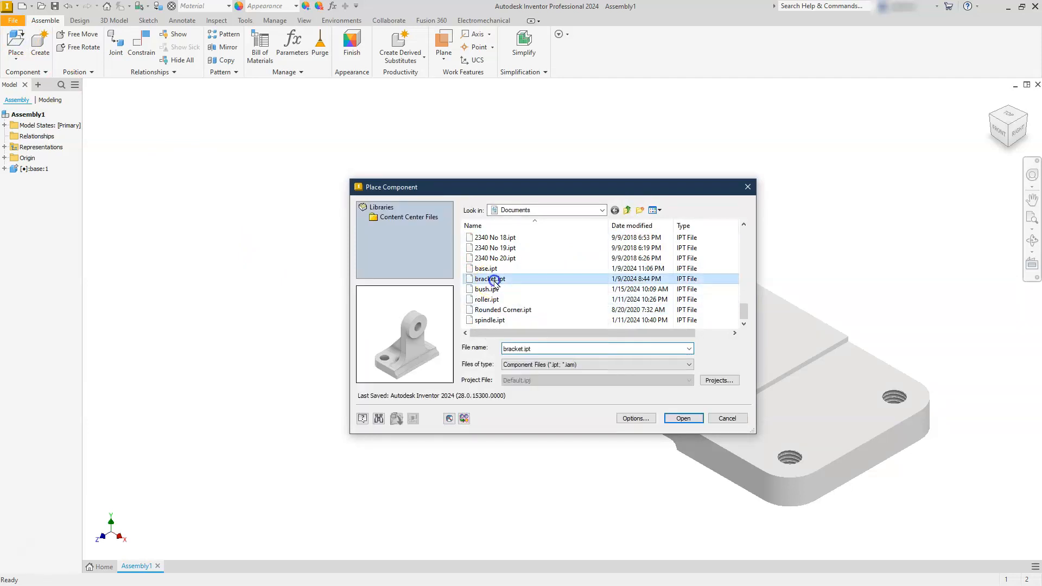
{"action": "left_click", "coordinate": [682, 419]}
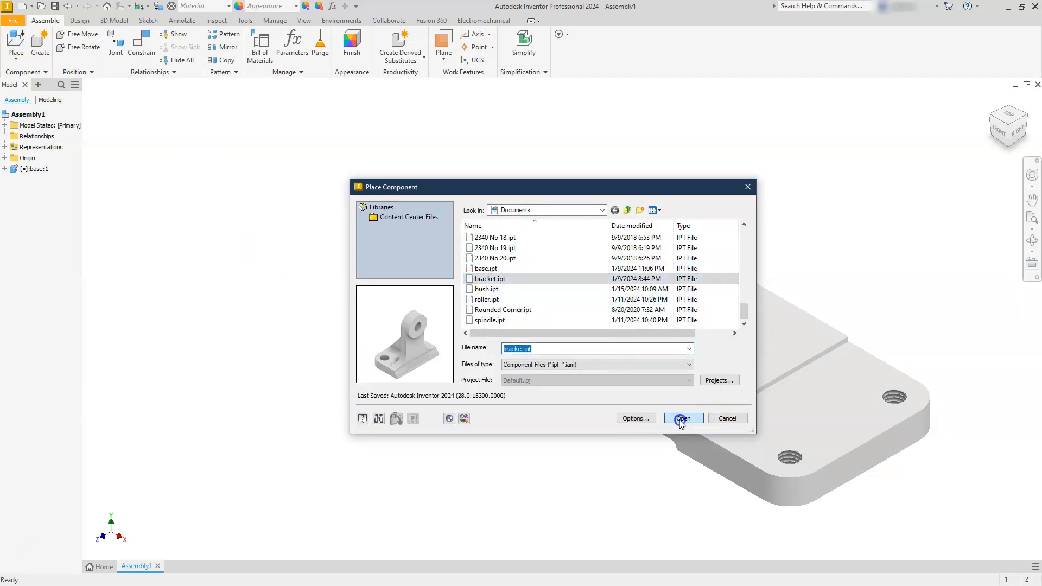
{"action": "scroll", "coordinate": [553, 278], "scroll_direction": "down", "scroll_amount": 5}
{"action": "left_click", "coordinate": [554, 278]}
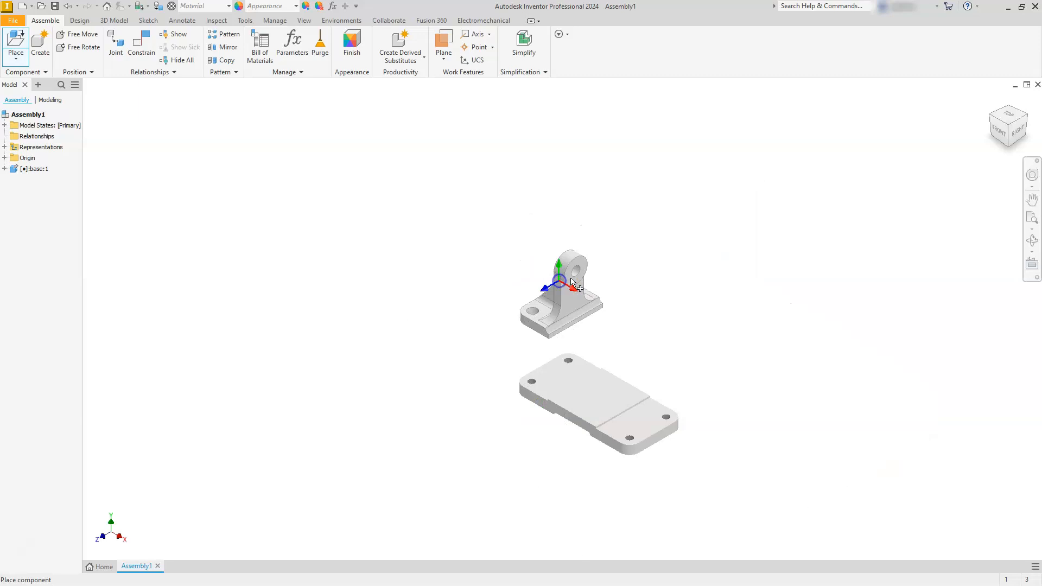
{"action": "left_click", "coordinate": [700, 335]}
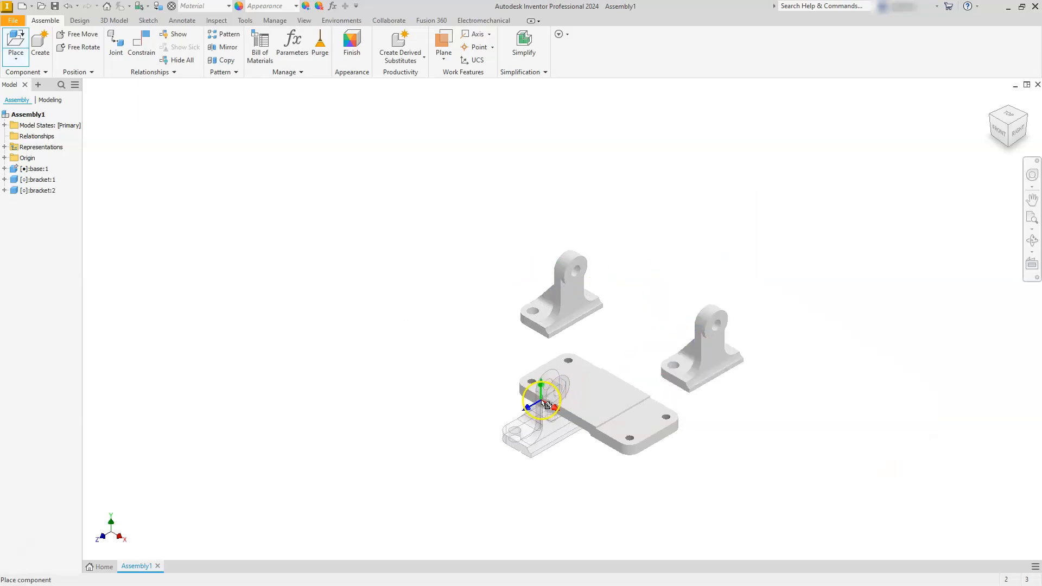
{"action": "key", "text": "Escape"}
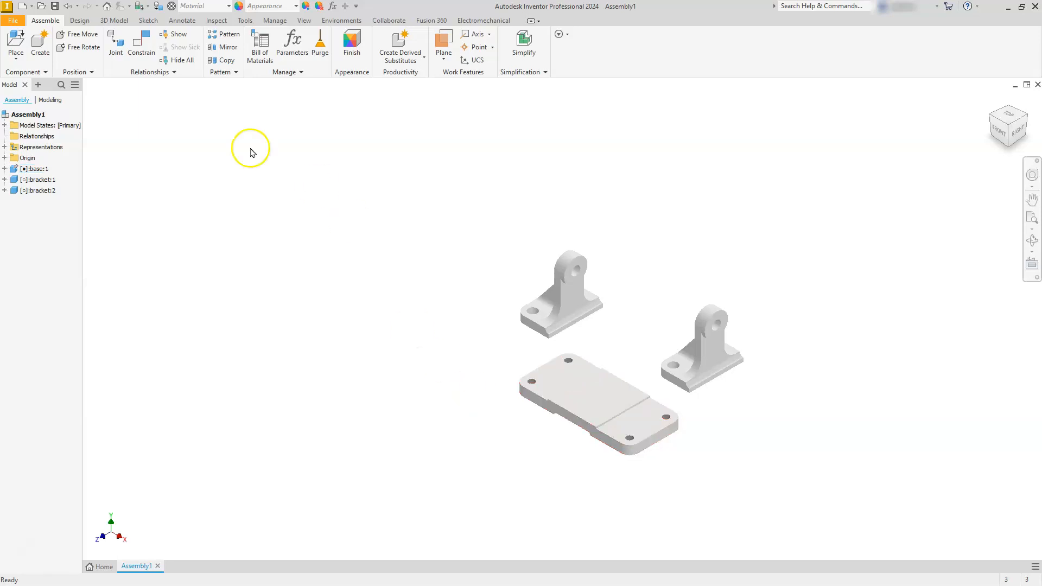
Apply a Mate constraint aligning the first bracket's visible bolt hole axis with the nearest threaded corner hole of the base
{"action": "left_click", "coordinate": [133, 72]}
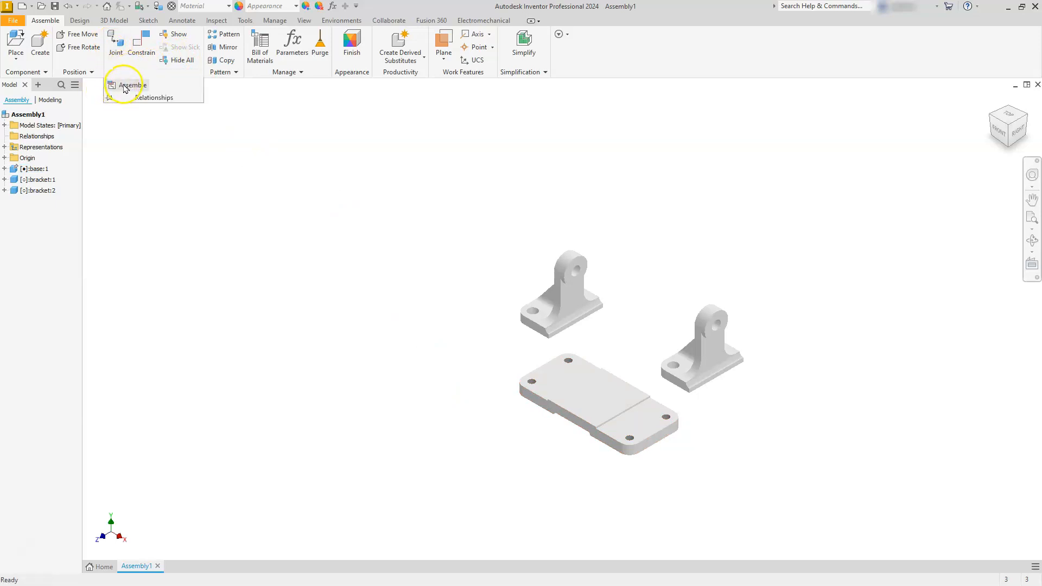
{"action": "left_click", "coordinate": [140, 48]}
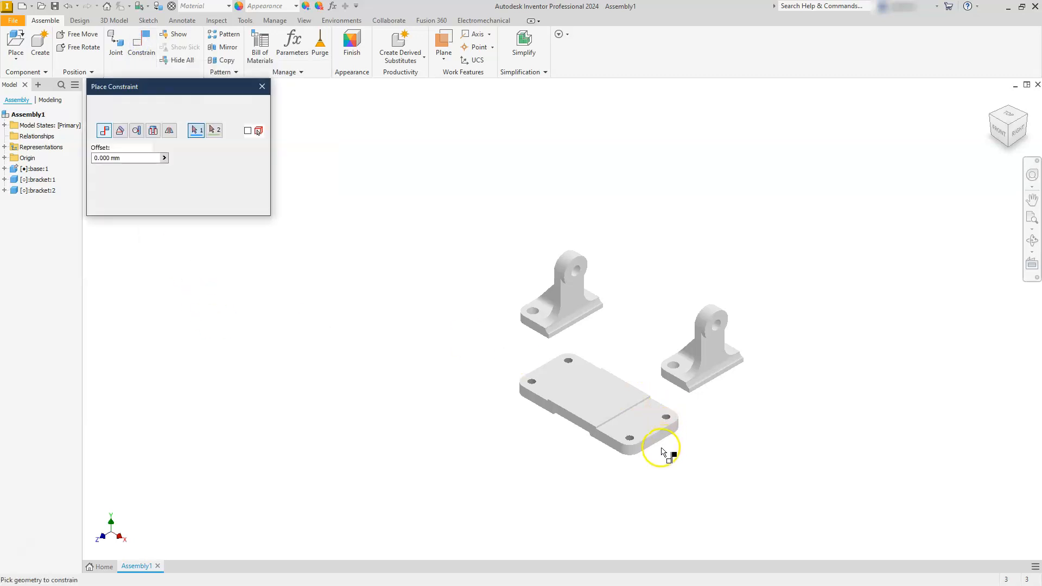
{"action": "scroll", "coordinate": [664, 451], "scroll_direction": "up", "scroll_amount": 5}
{"action": "scroll", "coordinate": [660, 450], "scroll_direction": "down", "scroll_amount": 8}
{"action": "scroll", "coordinate": [512, 291], "scroll_direction": "up", "scroll_amount": 4}
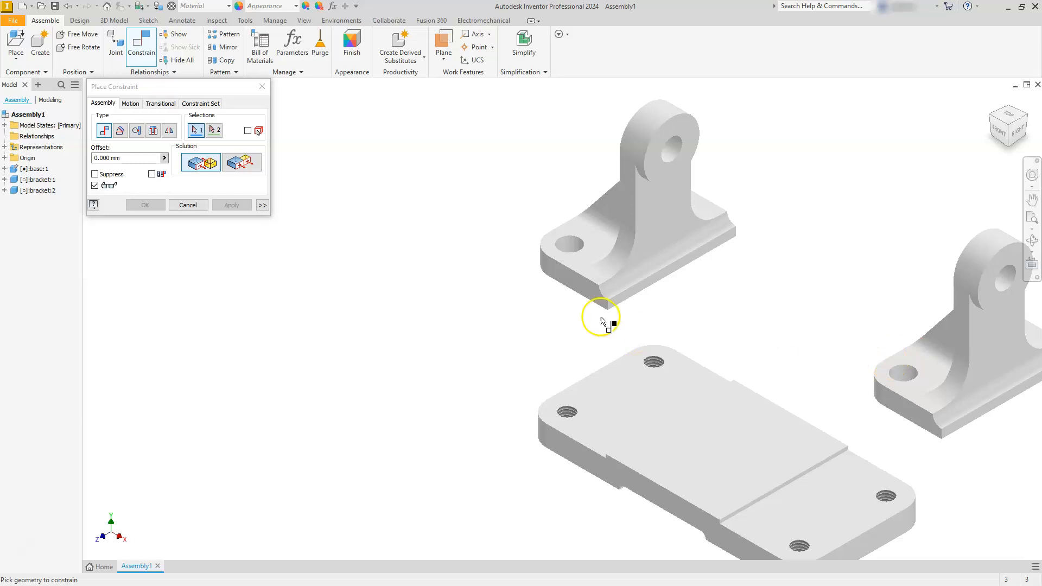
{"action": "left_click", "coordinate": [571, 246]}
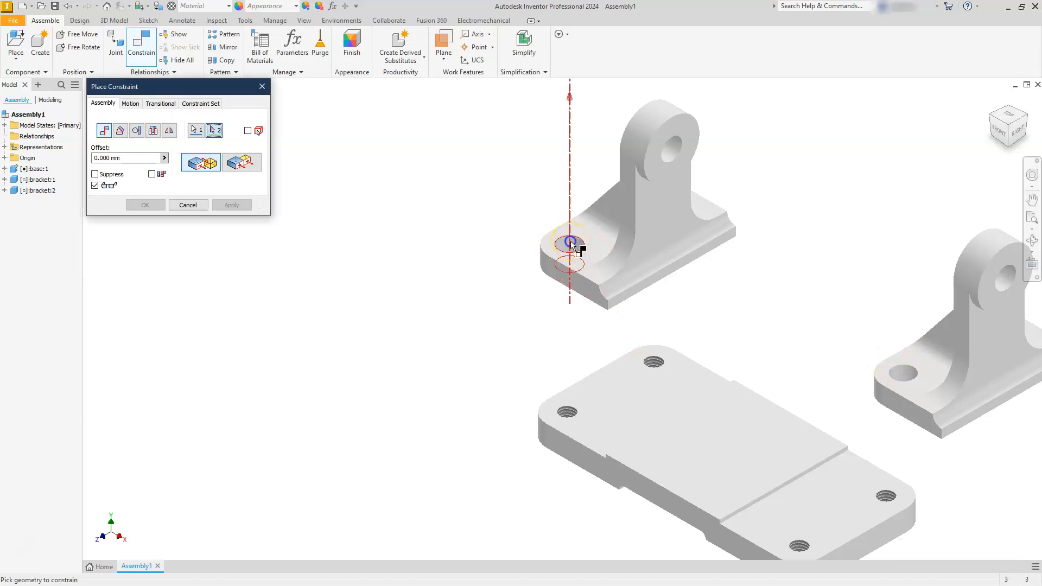
{"action": "left_click", "coordinate": [570, 413]}
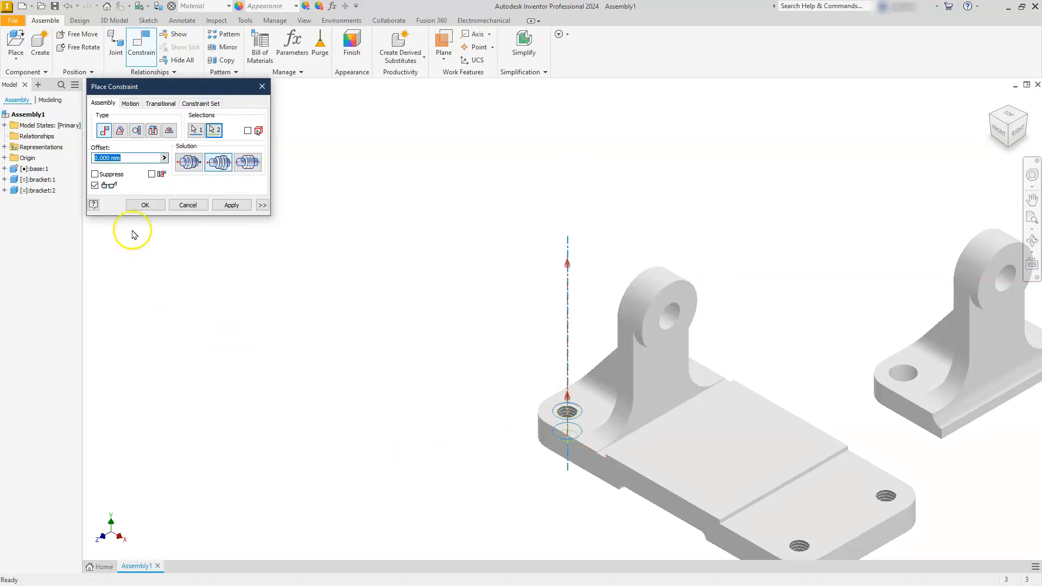
{"action": "left_click", "coordinate": [147, 205]}
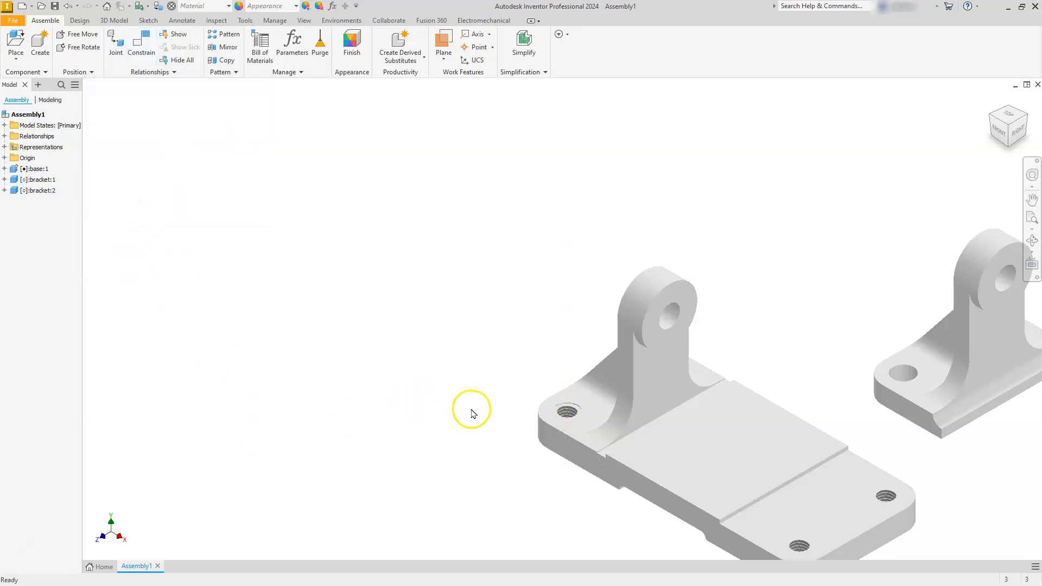
Swing the first bracket clear of the base and mate its second bolt hole axis to the adjacent threaded hole at the same end of the base
{"action": "left_click_drag", "start_coordinate": [612, 402], "coordinate": [594, 224]}
{"action": "left_click", "coordinate": [141, 46]}
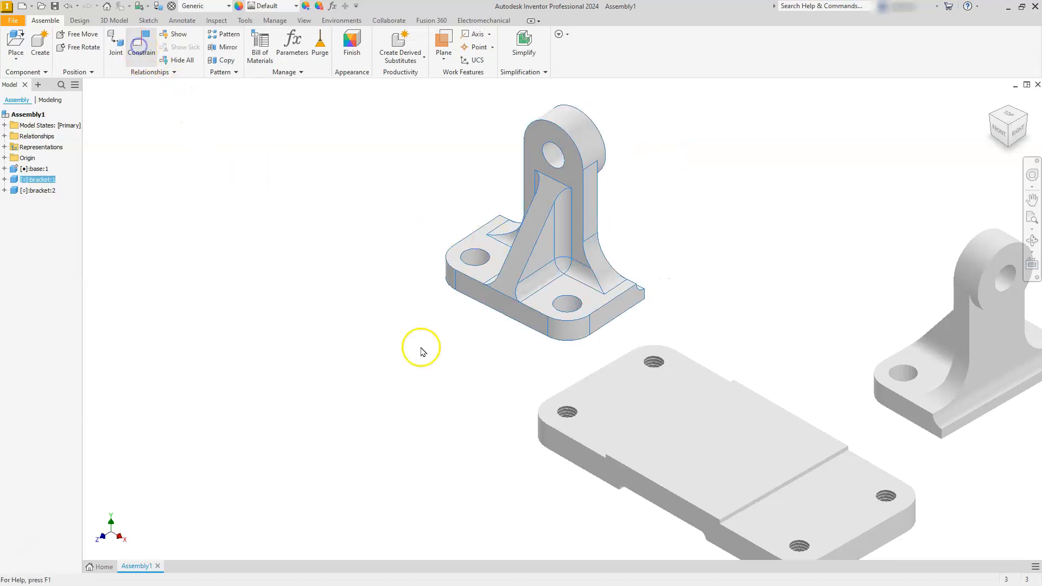
{"action": "left_click", "coordinate": [476, 259]}
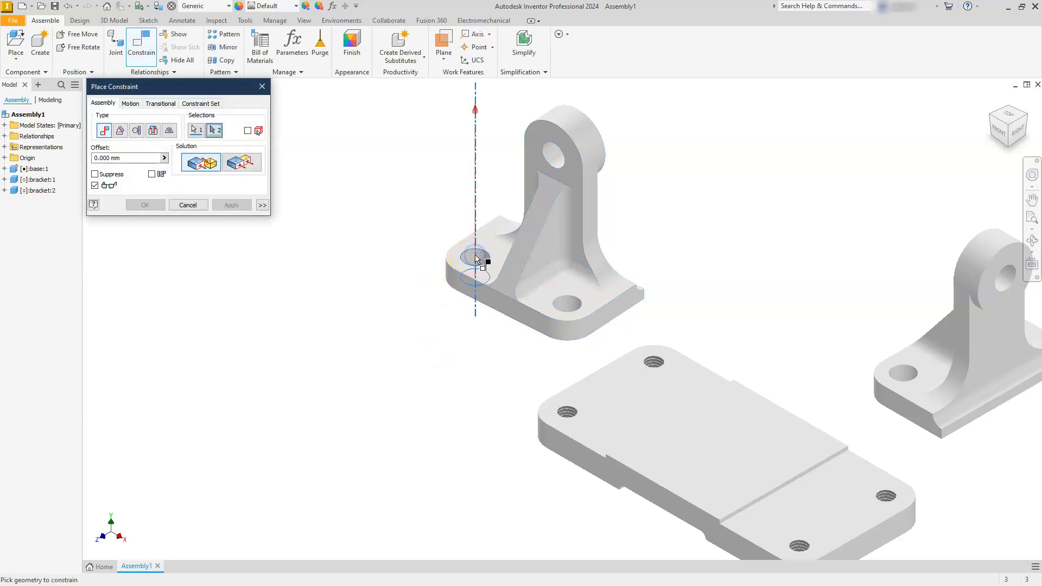
{"action": "left_click", "coordinate": [652, 364]}
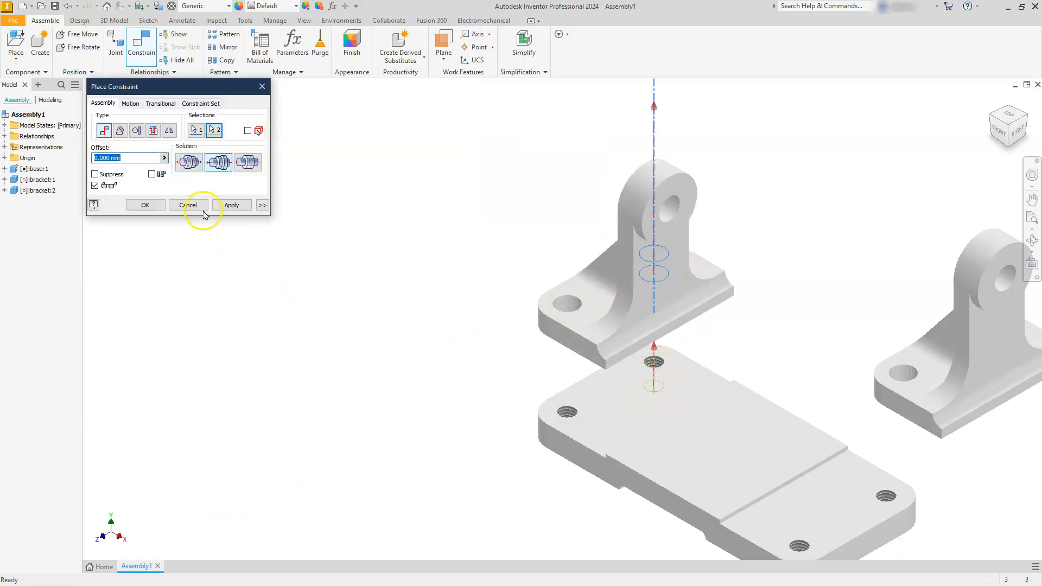
{"action": "left_click", "coordinate": [233, 207]}
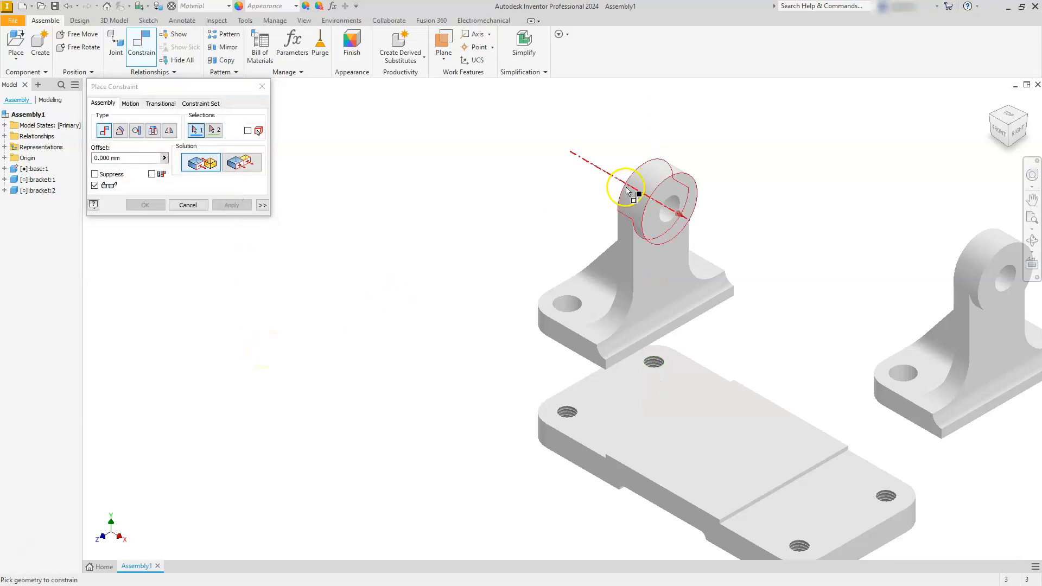
Mate the first bracket's bottom face to the raised end pad's top face on the base with a 0 mm offset
{"action": "left_click", "coordinate": [1008, 148]}
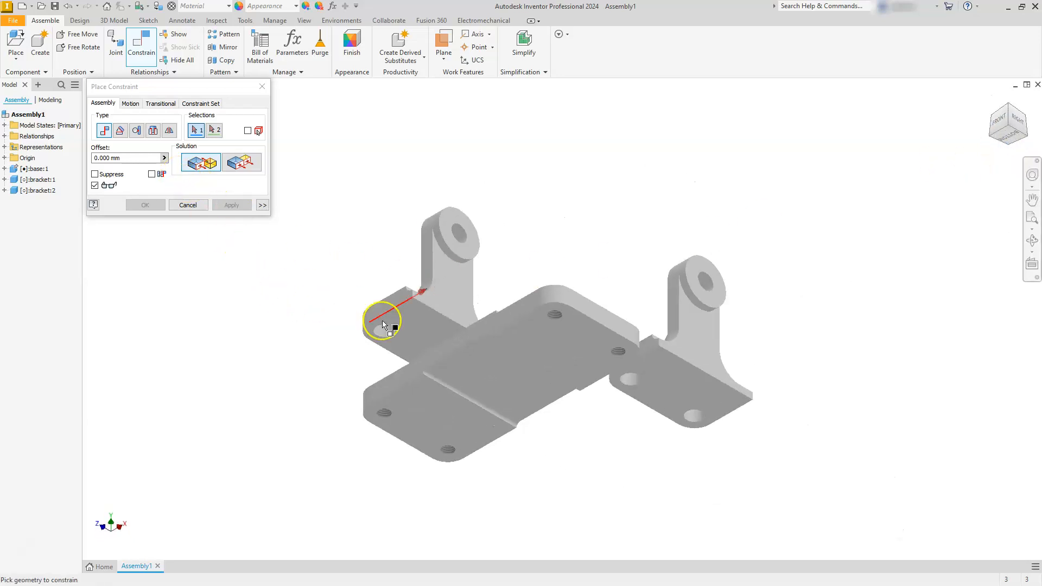
{"action": "left_click", "coordinate": [409, 318]}
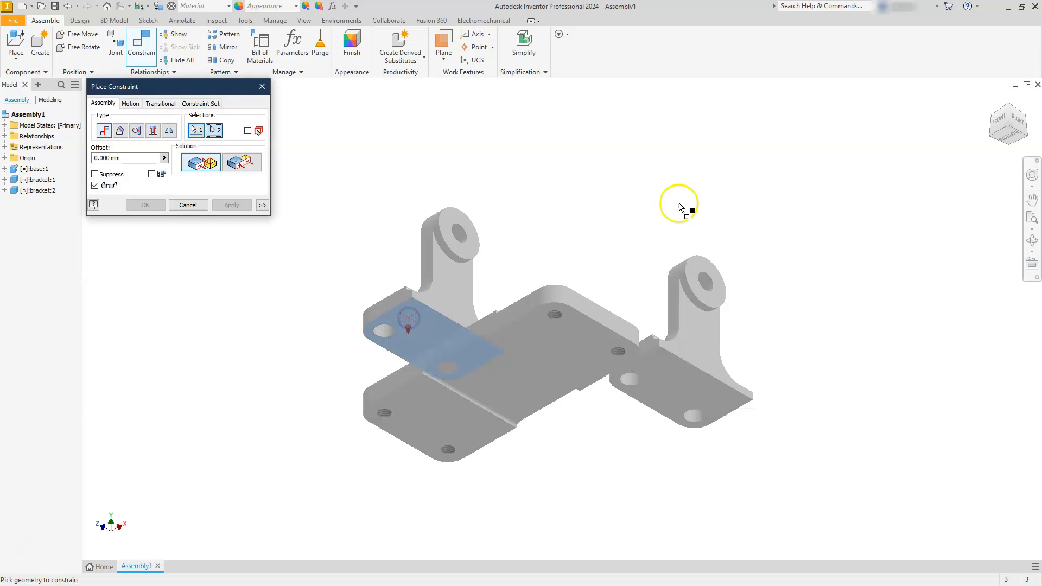
{"action": "left_click", "coordinate": [1008, 108]}
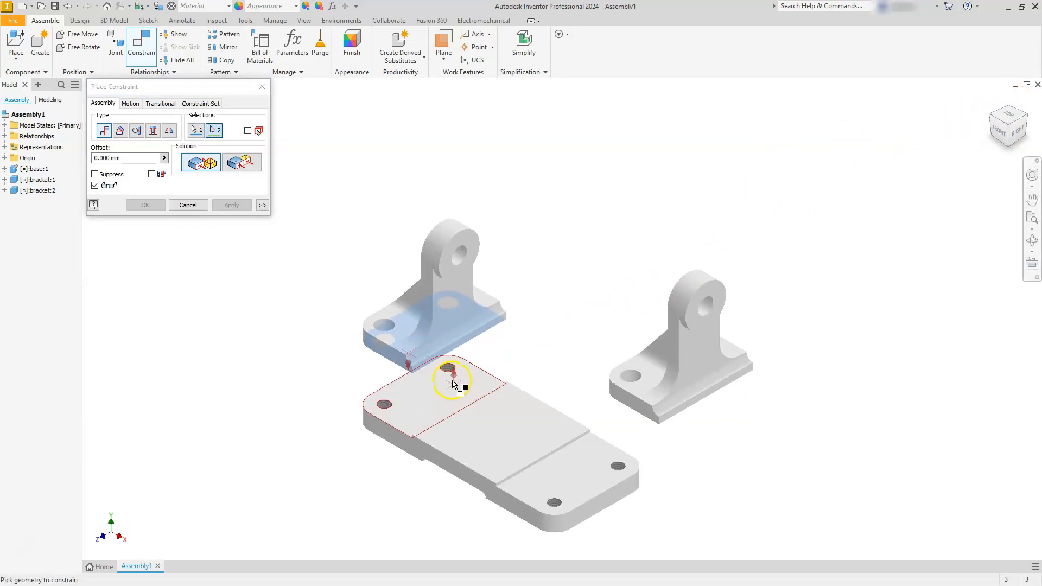
{"action": "left_click", "coordinate": [425, 400]}
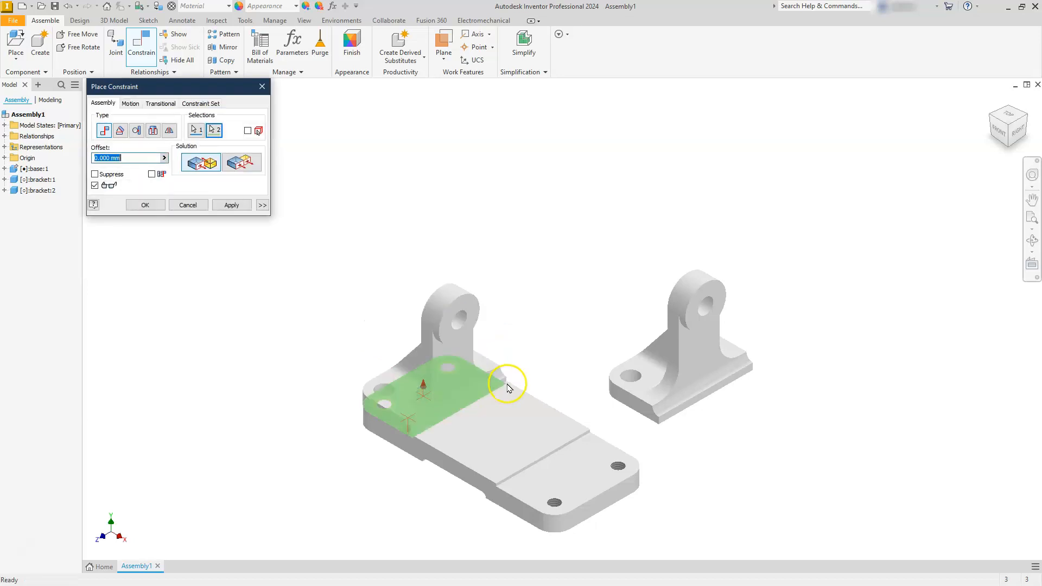
{"action": "left_click", "coordinate": [143, 205]}
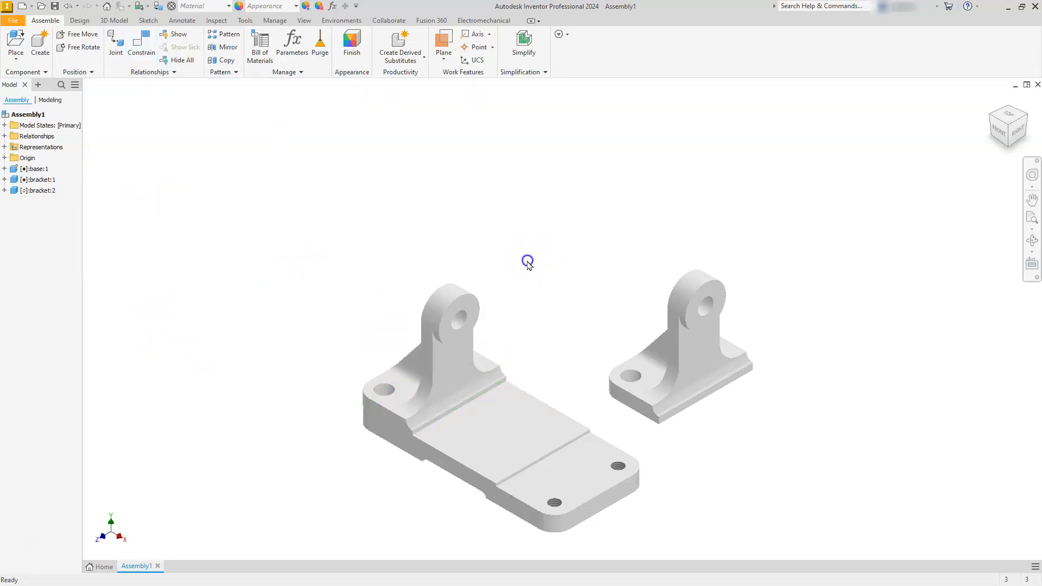
Check the first bracket's remaining freedom of movement on the base
{"action": "left_click", "coordinate": [460, 347]}
{"action": "left_click_drag", "start_coordinate": [460, 347], "coordinate": [416, 336]}
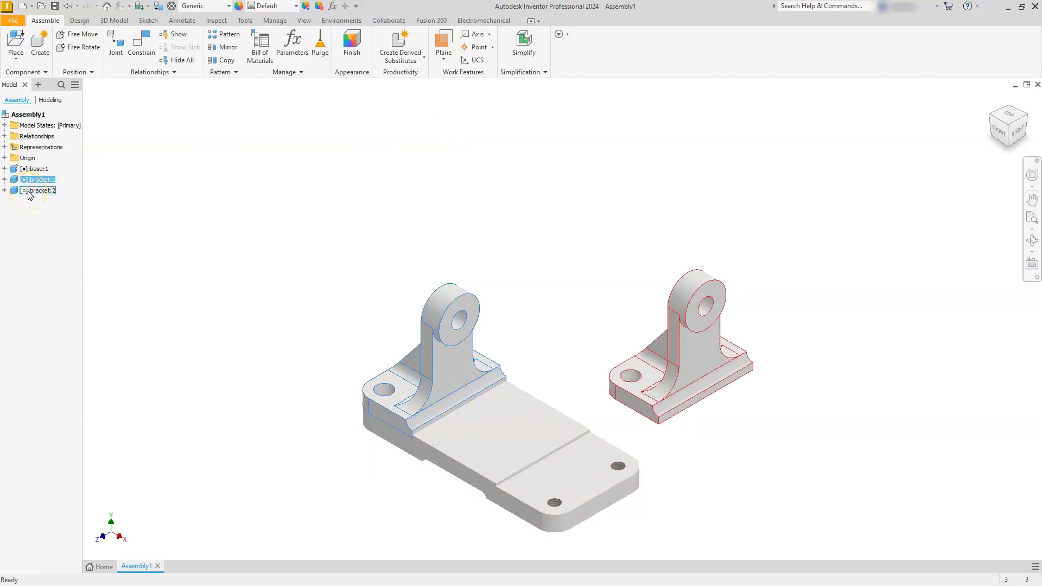
{"action": "left_click", "coordinate": [288, 221]}
Apply an Insert constraint between the second bracket's bottom bolt hole edge and the nearest threaded hole at the base's free end
{"action": "middle_click_drag", "start_coordinate": [672, 300], "coordinate": [685, 215]}
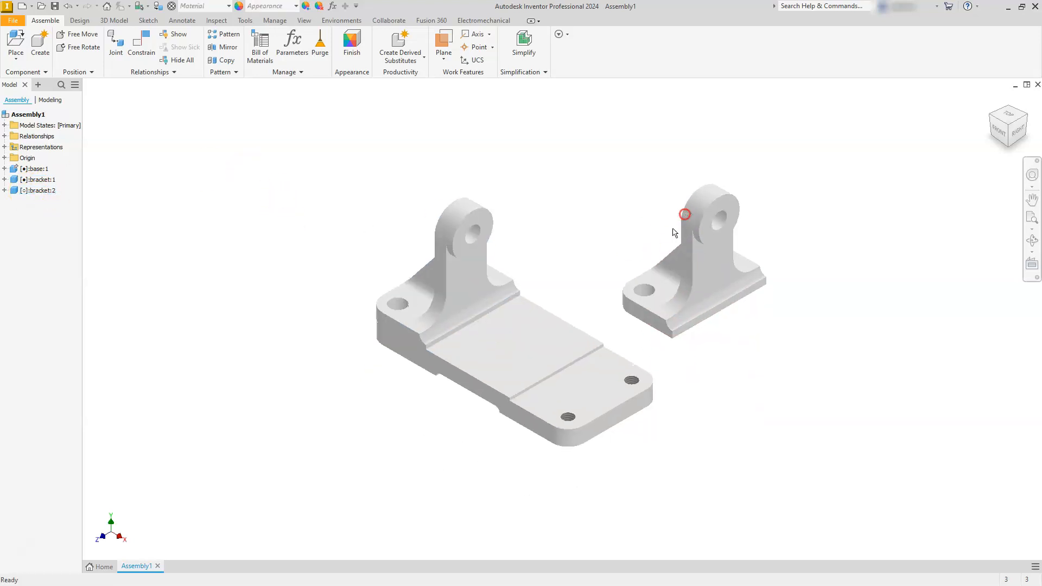
{"action": "left_click", "coordinate": [140, 48]}
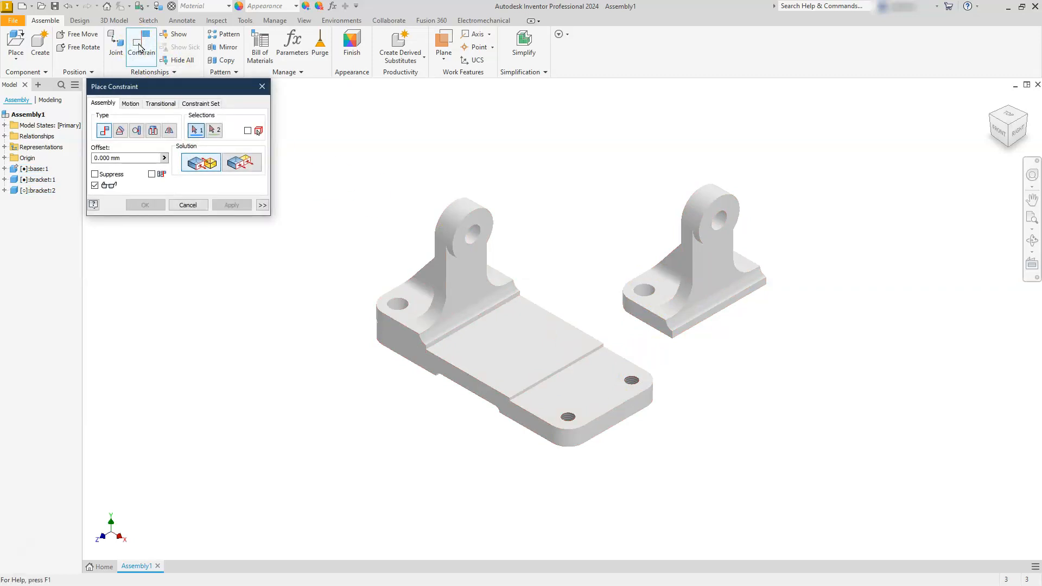
{"action": "left_click", "coordinate": [152, 131]}
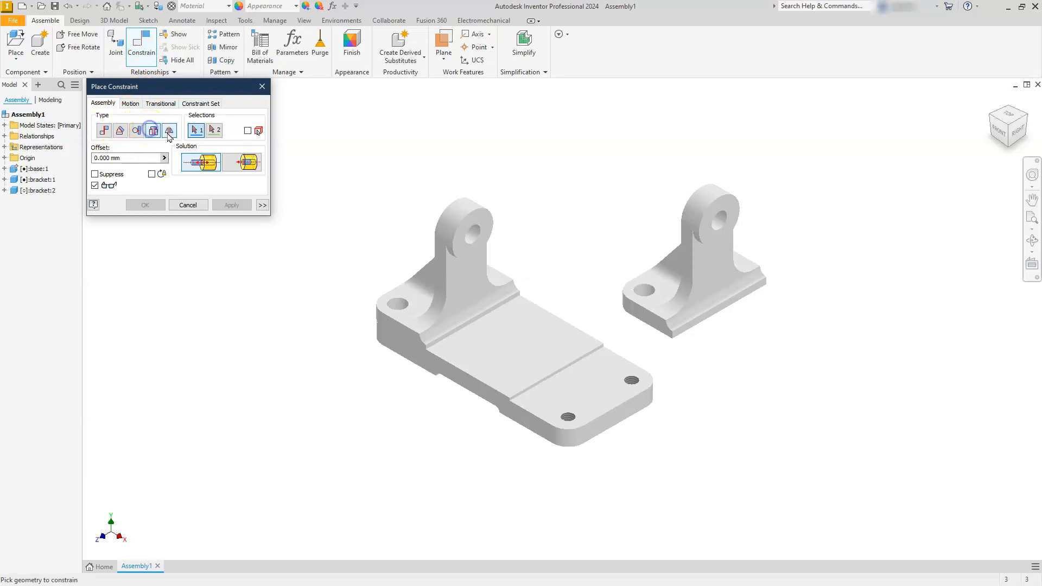
{"action": "left_click", "coordinate": [1009, 149]}
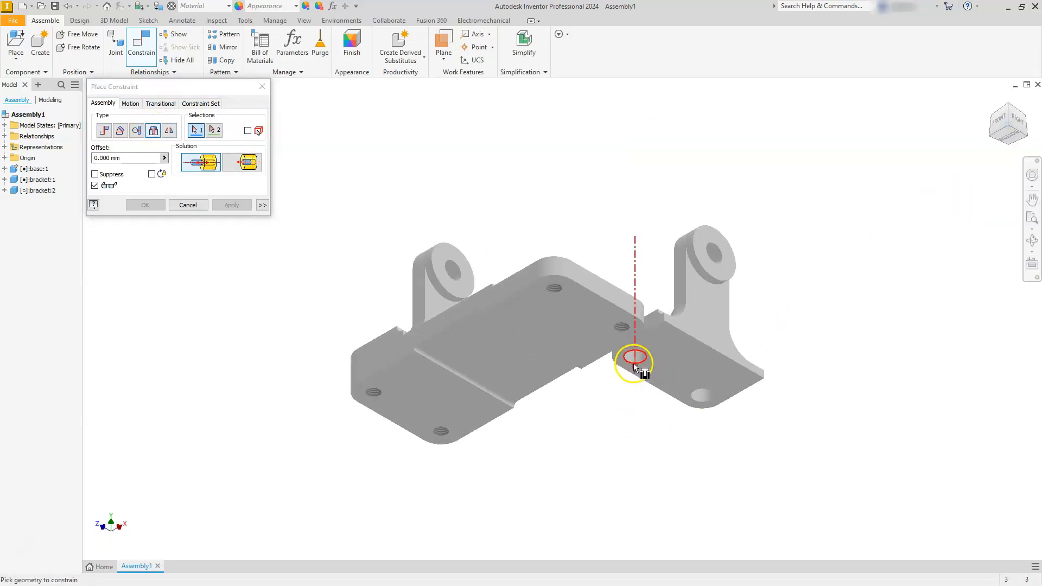
{"action": "left_click", "coordinate": [639, 360]}
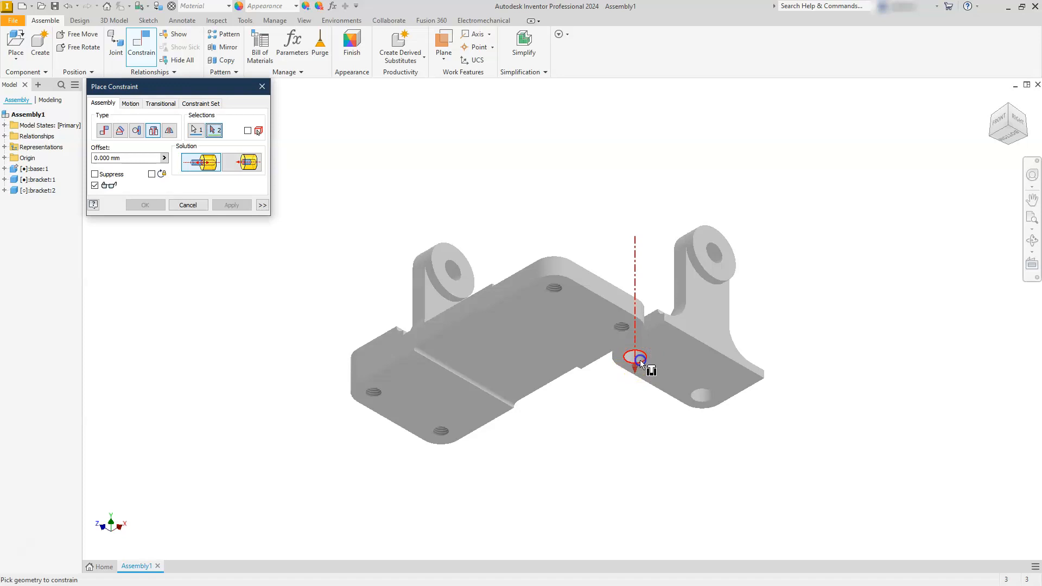
{"action": "left_click", "coordinate": [1010, 109]}
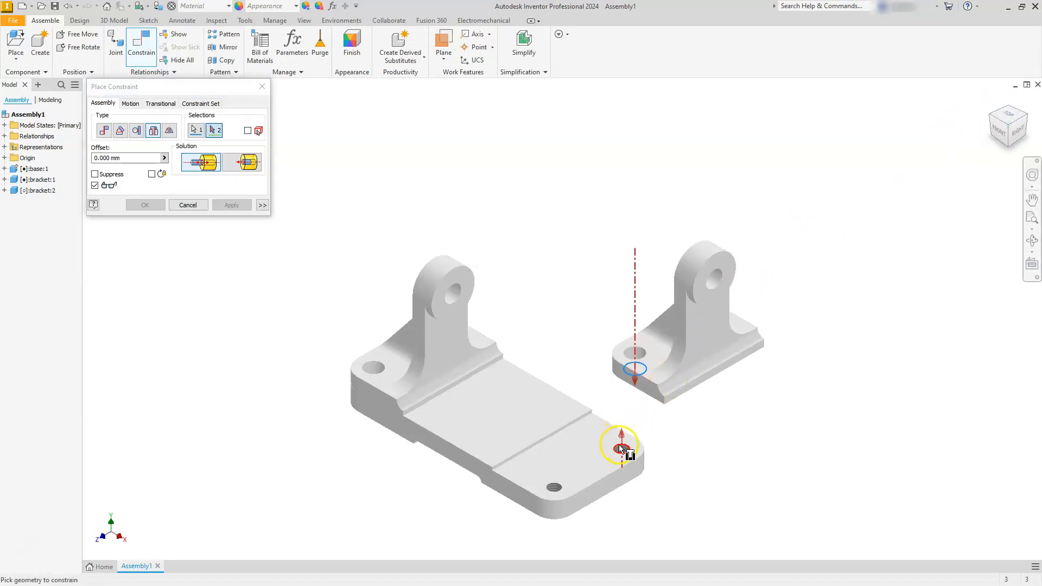
{"action": "left_click", "coordinate": [617, 448]}
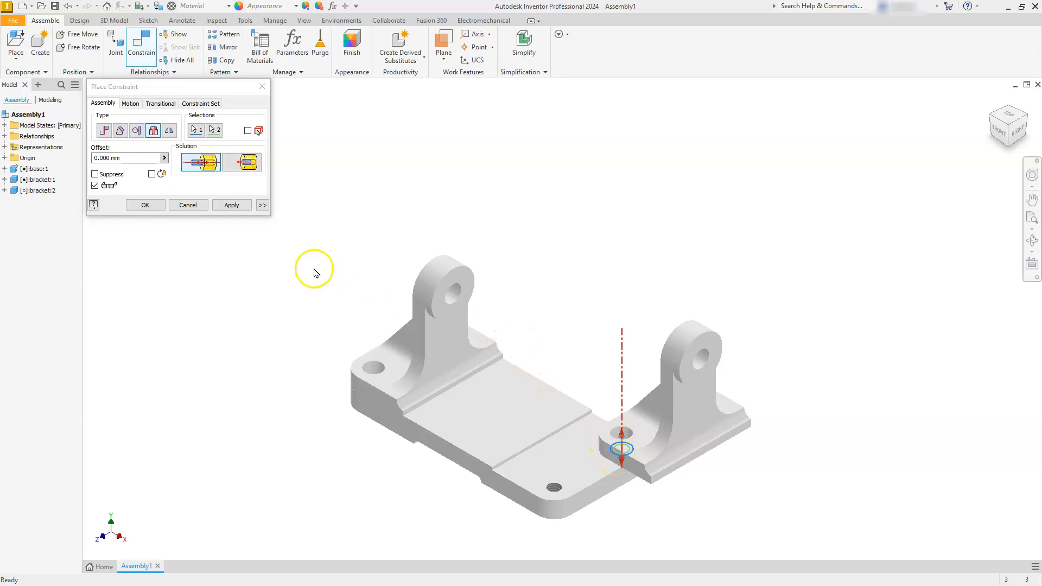
{"action": "left_click", "coordinate": [231, 205]}
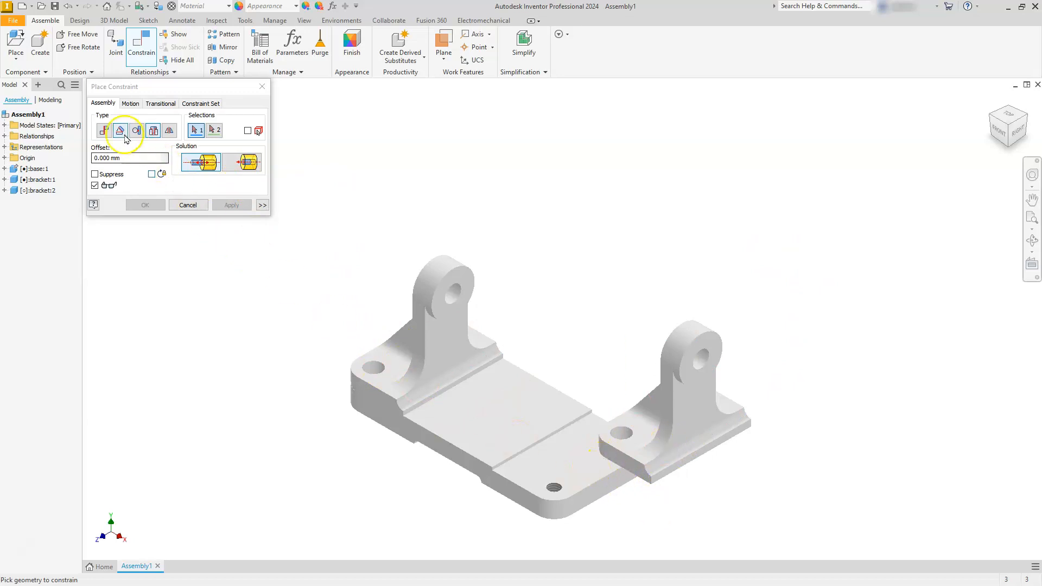
Mate the second bracket's other bolt hole axis to the remaining uncovered threaded hole in the base
{"action": "left_click", "coordinate": [104, 130]}
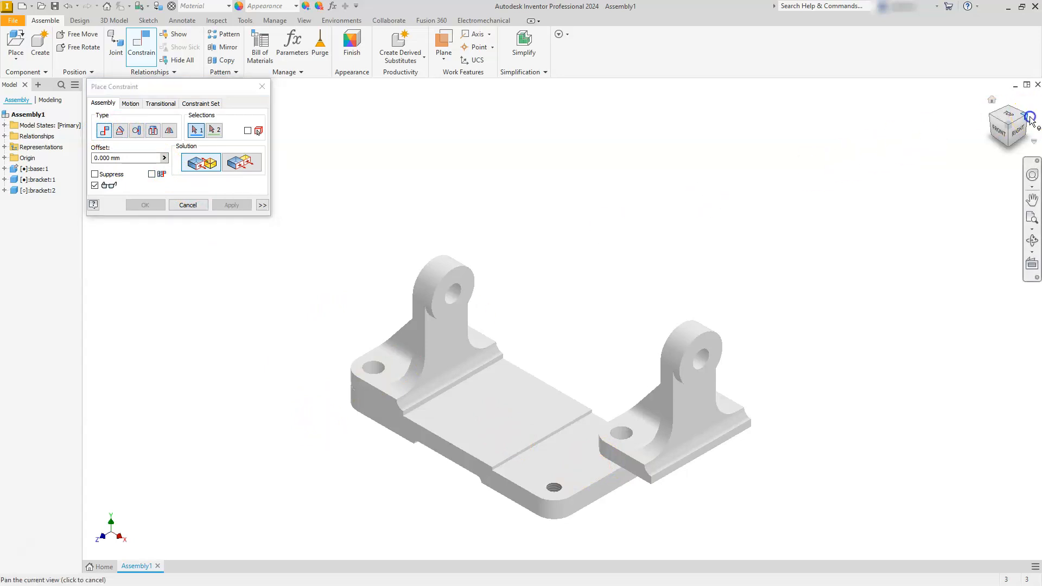
{"action": "left_click", "coordinate": [1029, 117]}
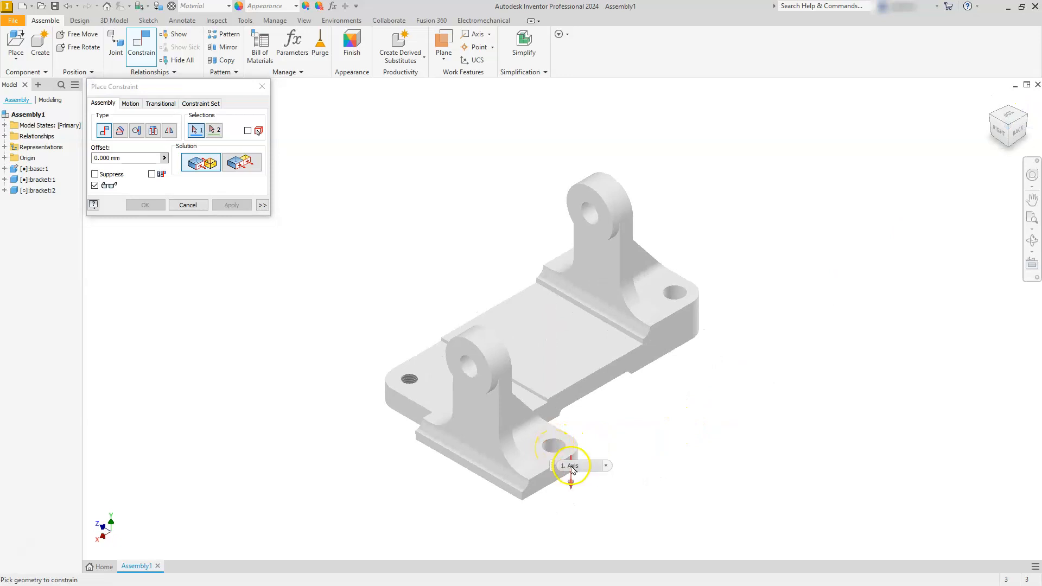
{"action": "left_click", "coordinate": [559, 459]}
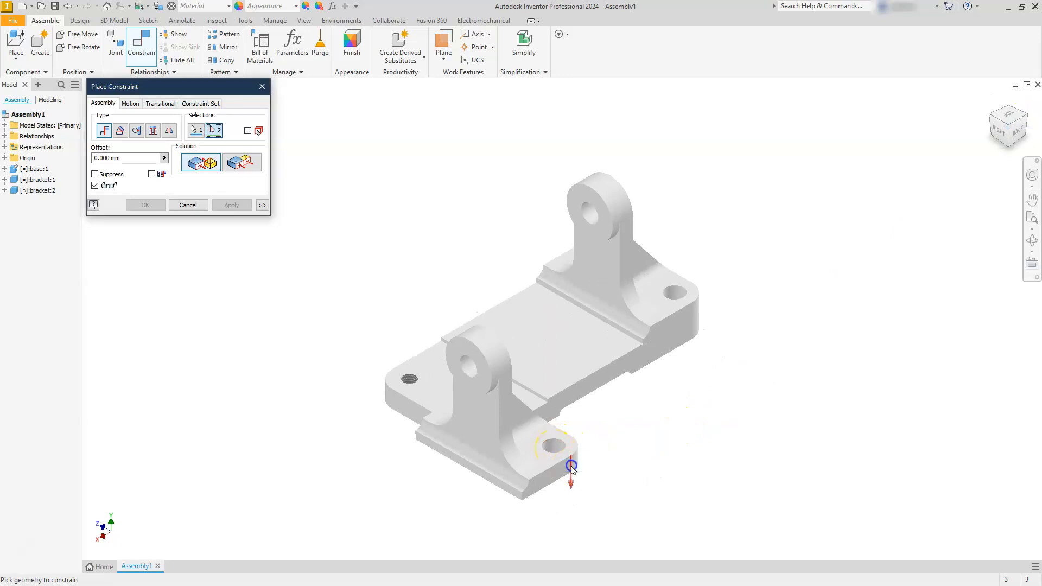
{"action": "left_click", "coordinate": [410, 379]}
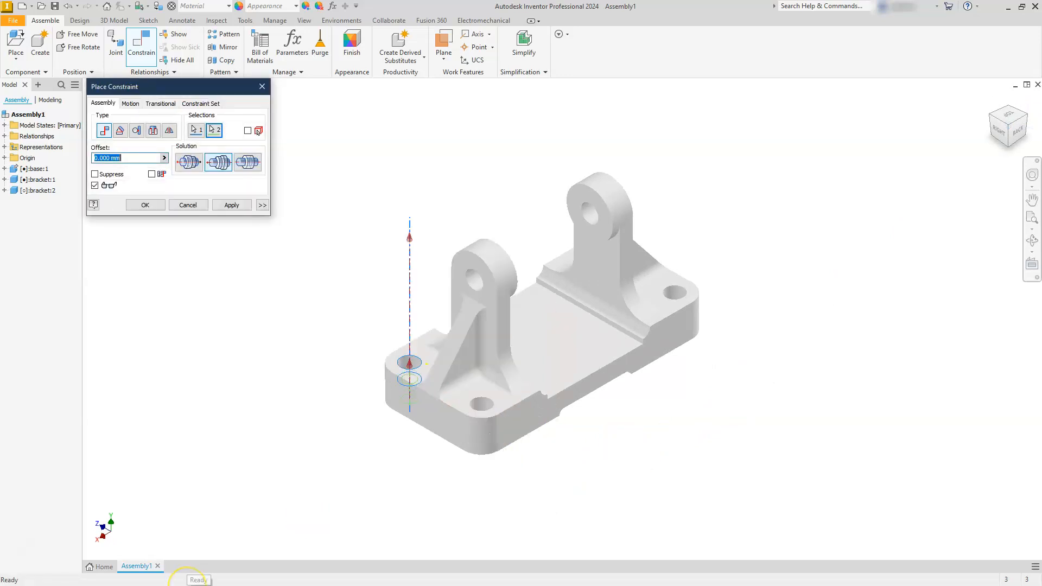
{"action": "left_click", "coordinate": [145, 205]}
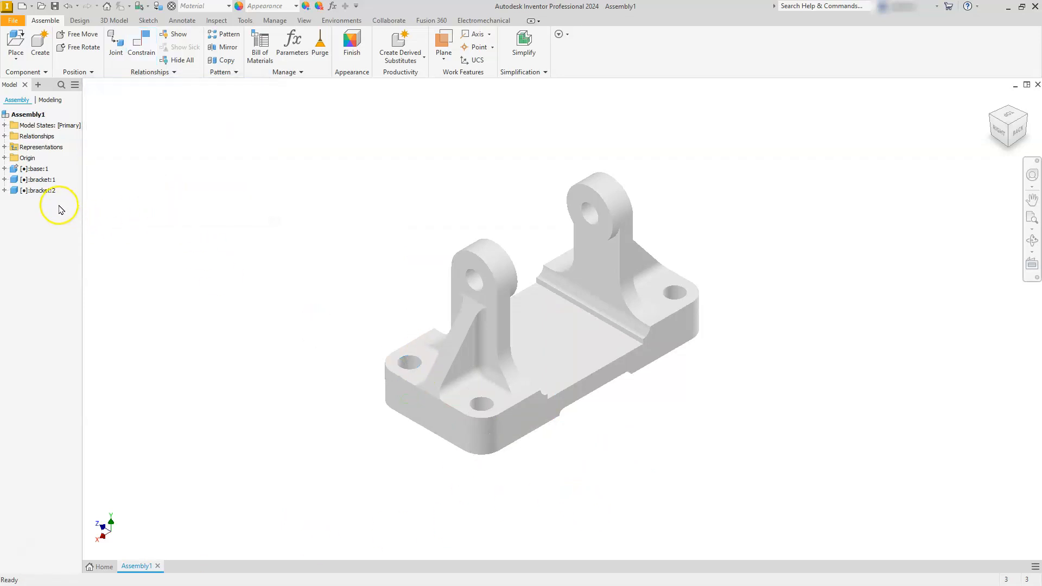
Check that both brackets are fully constrained by trying to move each one on the base
{"action": "left_click", "coordinate": [27, 193]}
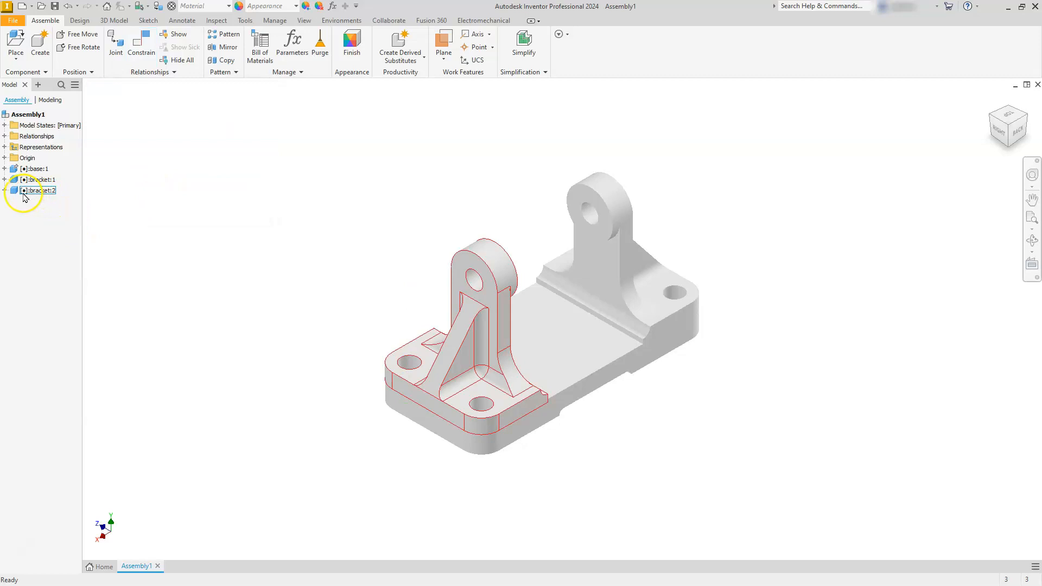
{"action": "left_click", "coordinate": [484, 199]}
{"action": "left_click_drag", "start_coordinate": [617, 251], "coordinate": [691, 220]}
{"action": "left_click_drag", "start_coordinate": [511, 333], "coordinate": [344, 330]}
{"action": "left_click", "coordinate": [340, 311]}
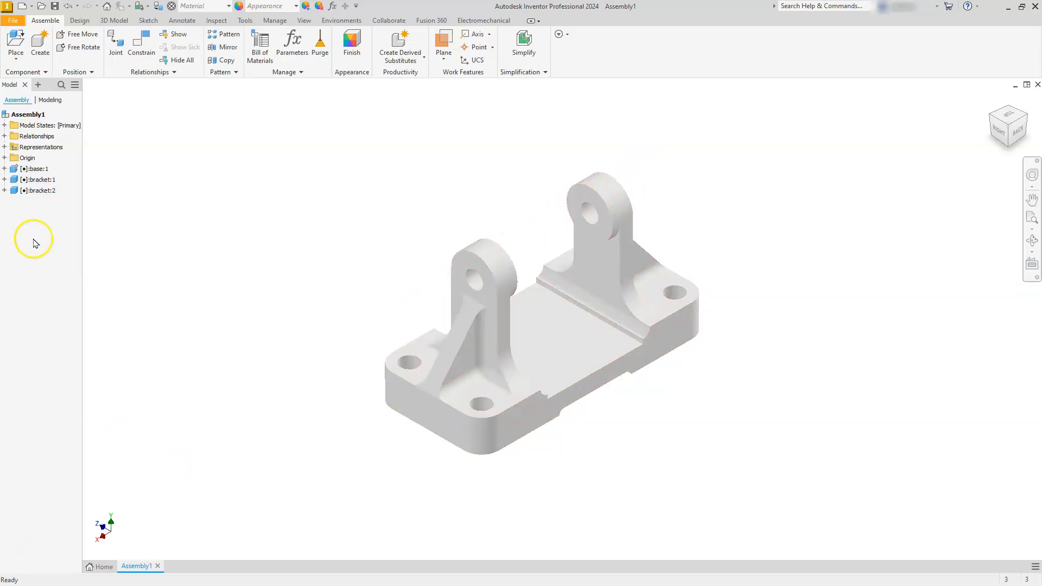
Place a single instance of spindle.ipt above the base and brackets
{"action": "left_click", "coordinate": [16, 36]}
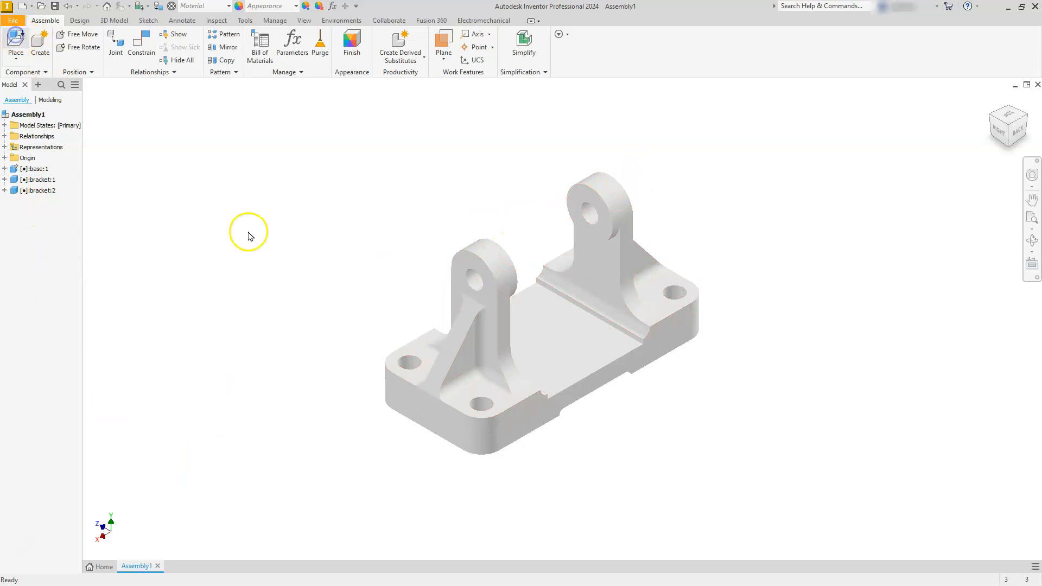
{"action": "scroll", "coordinate": [502, 287], "scroll_direction": "down", "scroll_amount": 10}
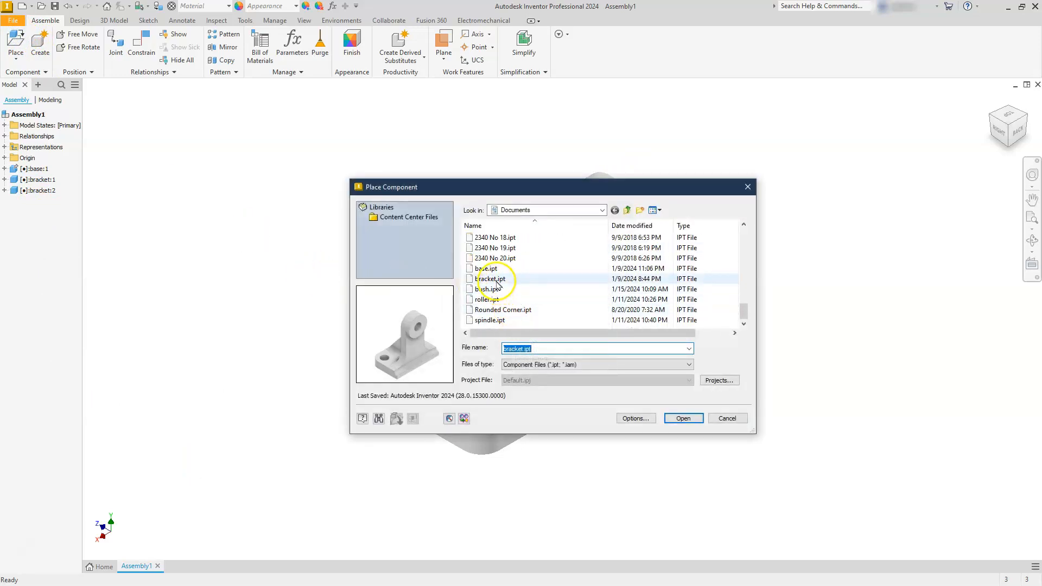
{"action": "left_click", "coordinate": [488, 320]}
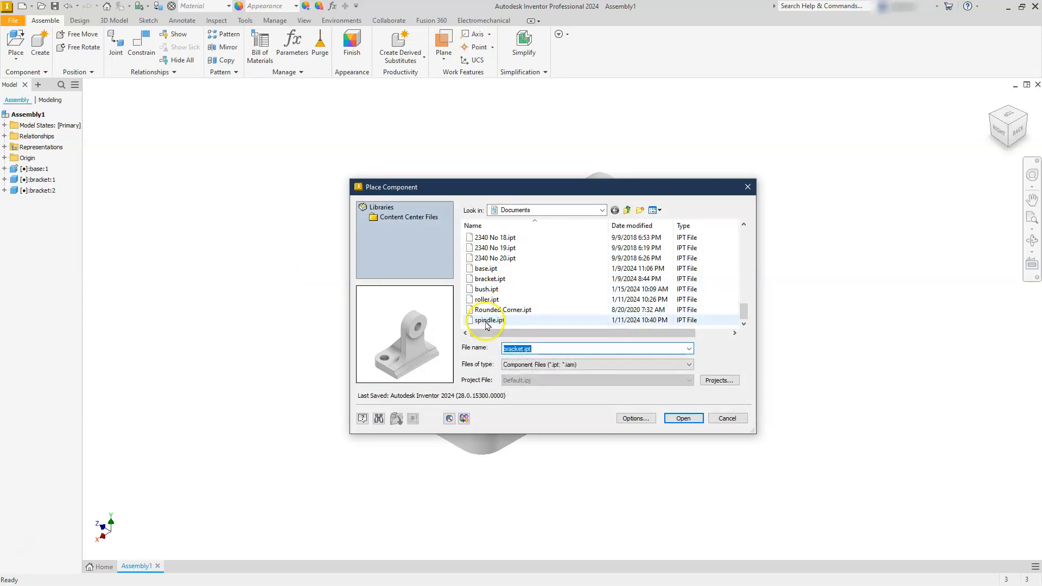
{"action": "left_click", "coordinate": [683, 419]}
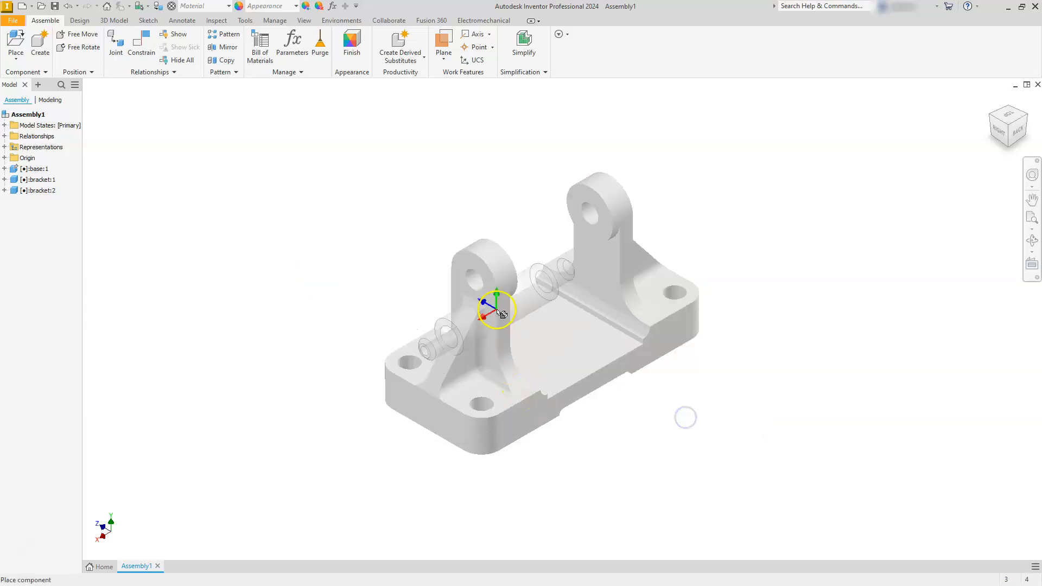
{"action": "left_click", "coordinate": [491, 160]}
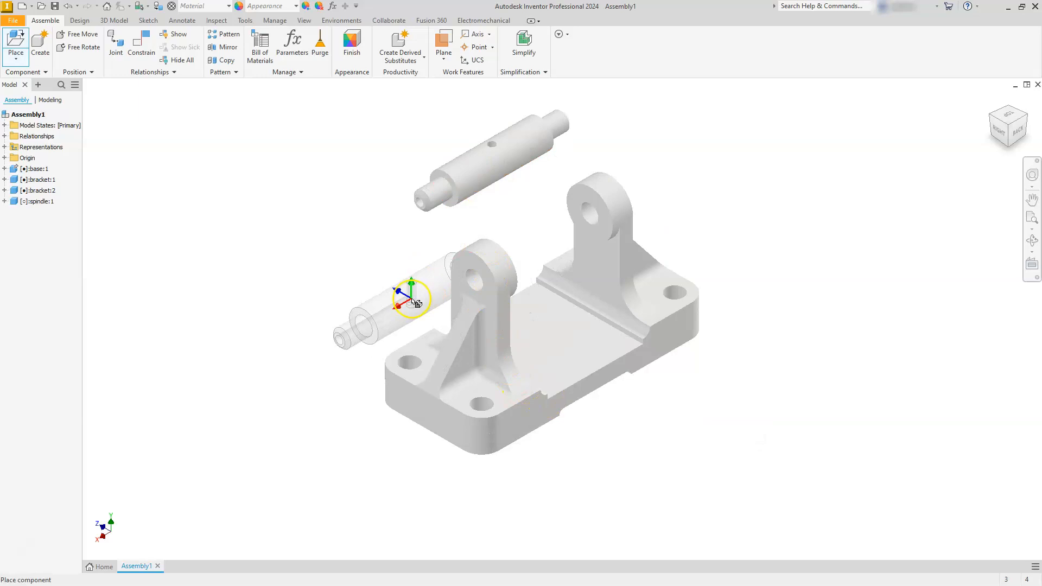
{"action": "key", "text": "Escape"}
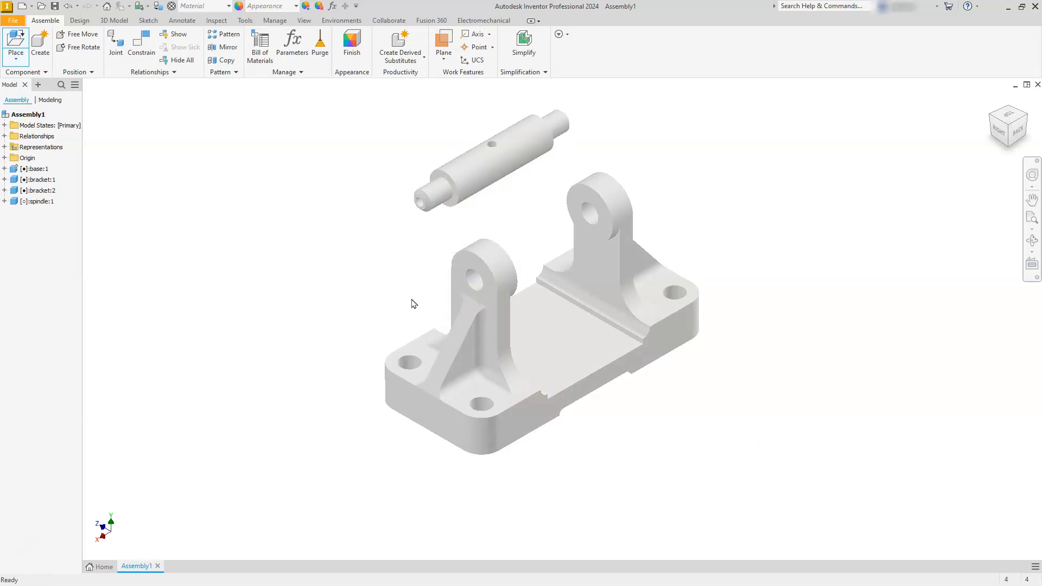
Mate the spindle's axis to the axis of the rear bracket's upper hole, and slide the spindle along it clear of both brackets
{"action": "middle_click_drag", "start_coordinate": [555, 282], "coordinate": [558, 313]}
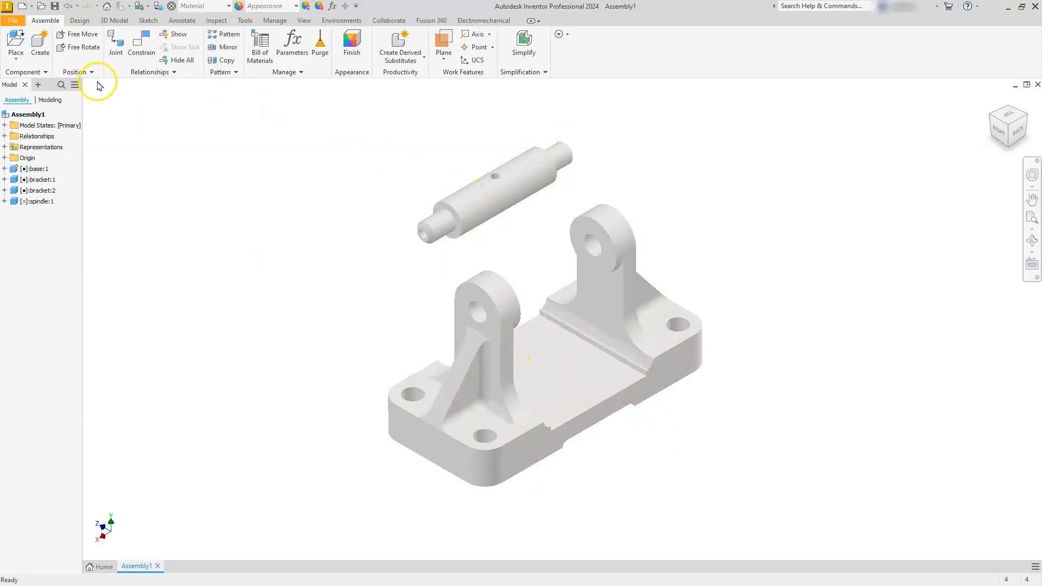
{"action": "left_click", "coordinate": [143, 42]}
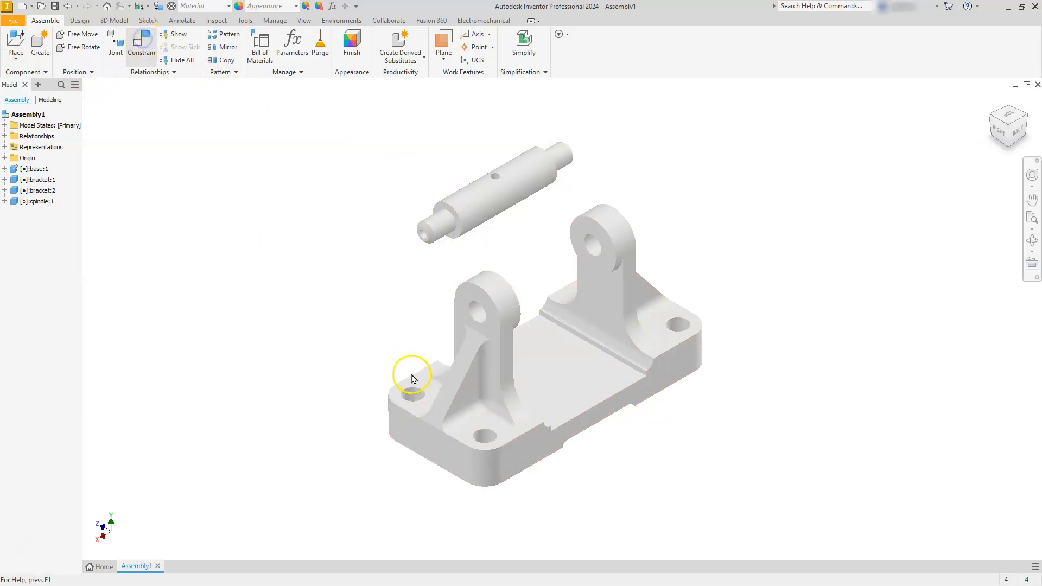
{"action": "left_click", "coordinate": [484, 202]}
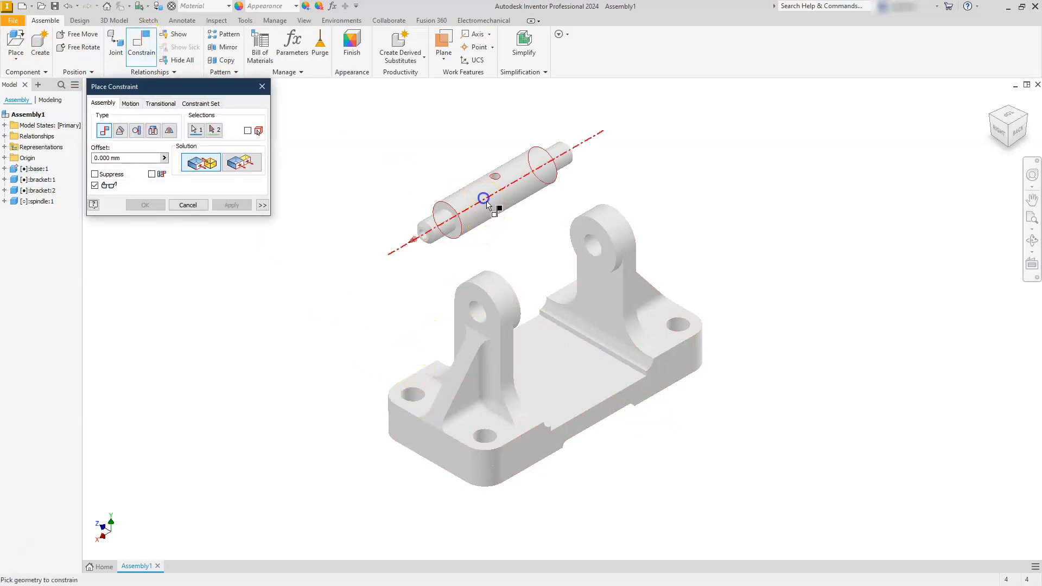
{"action": "left_click", "coordinate": [595, 248]}
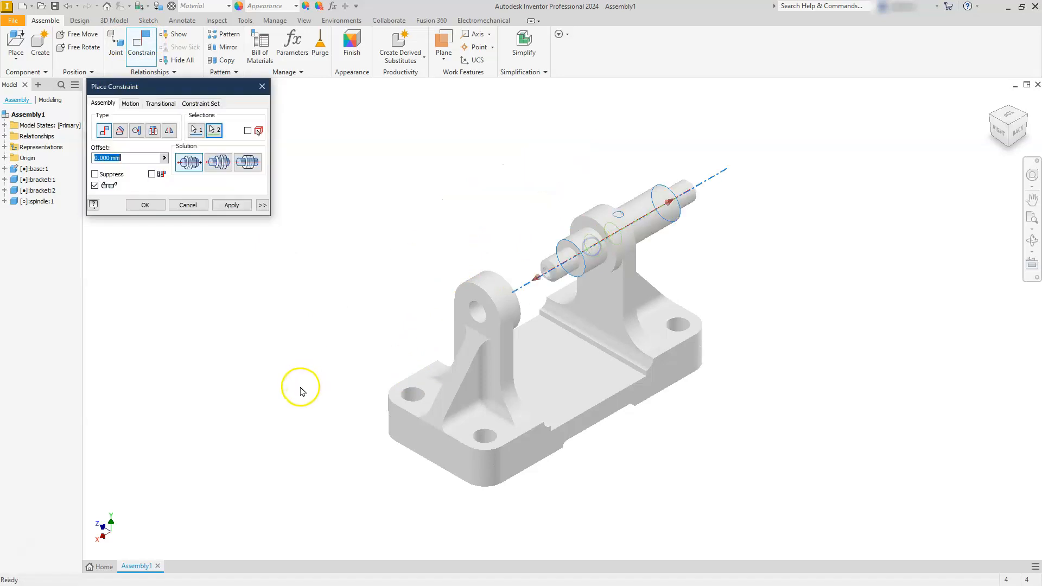
{"action": "left_click", "coordinate": [145, 206]}
{"action": "left_click_drag", "start_coordinate": [539, 235], "coordinate": [750, 294]}
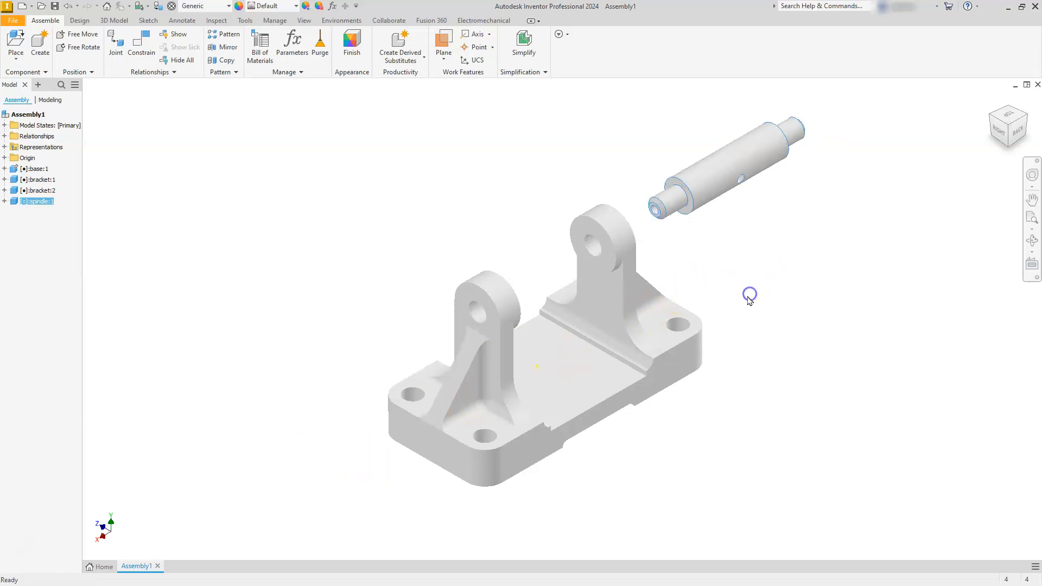
{"action": "left_click", "coordinate": [746, 244]}
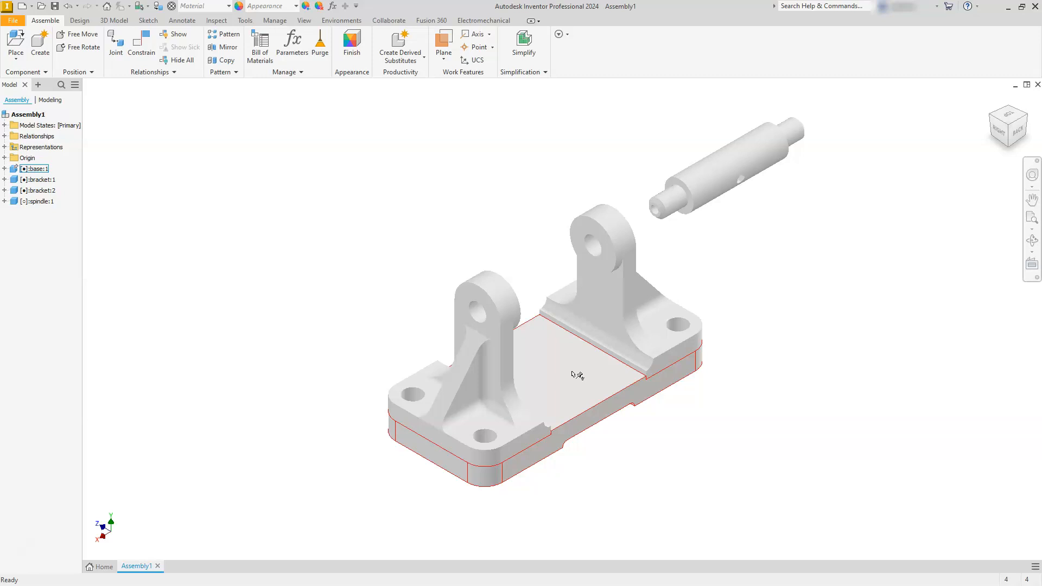
Centre the spindle between the brackets with a Flush constraint between the base's YZ Plane and the spindle's YZ Plane
{"action": "left_click", "coordinate": [4, 170]}
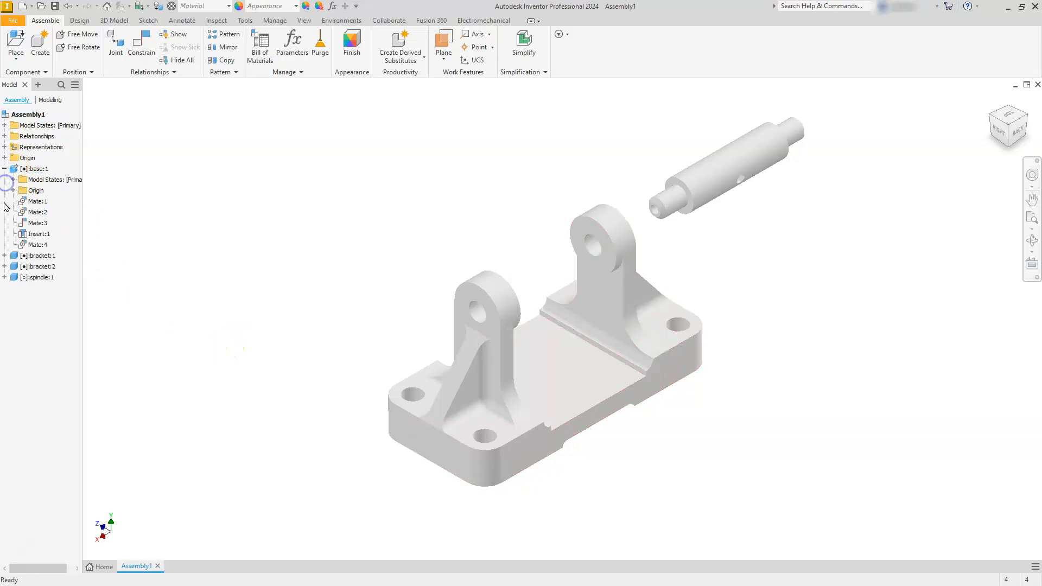
{"action": "left_click", "coordinate": [4, 277]}
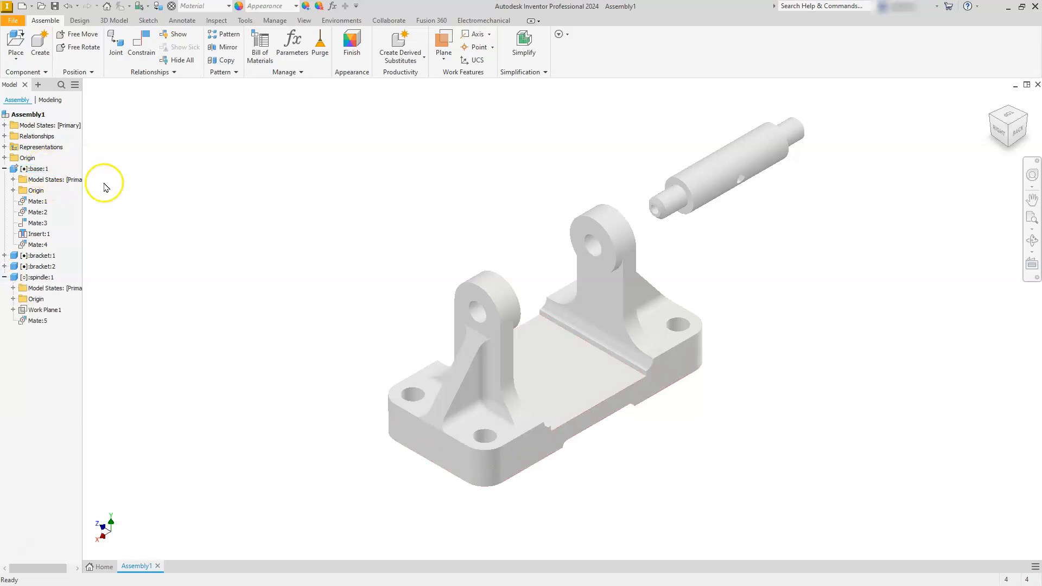
{"action": "left_click", "coordinate": [13, 299]}
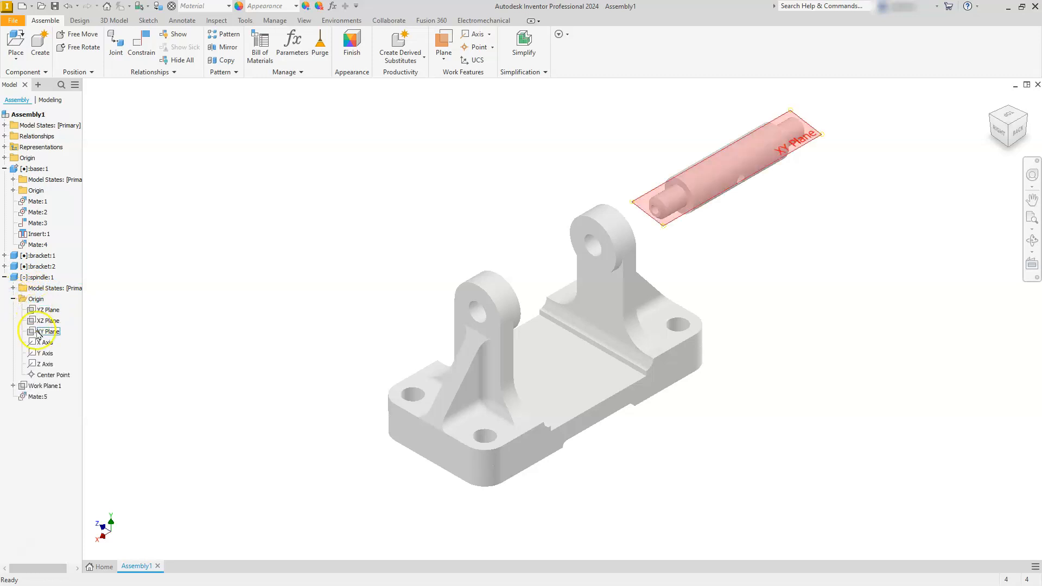
{"action": "left_click", "coordinate": [13, 191]}
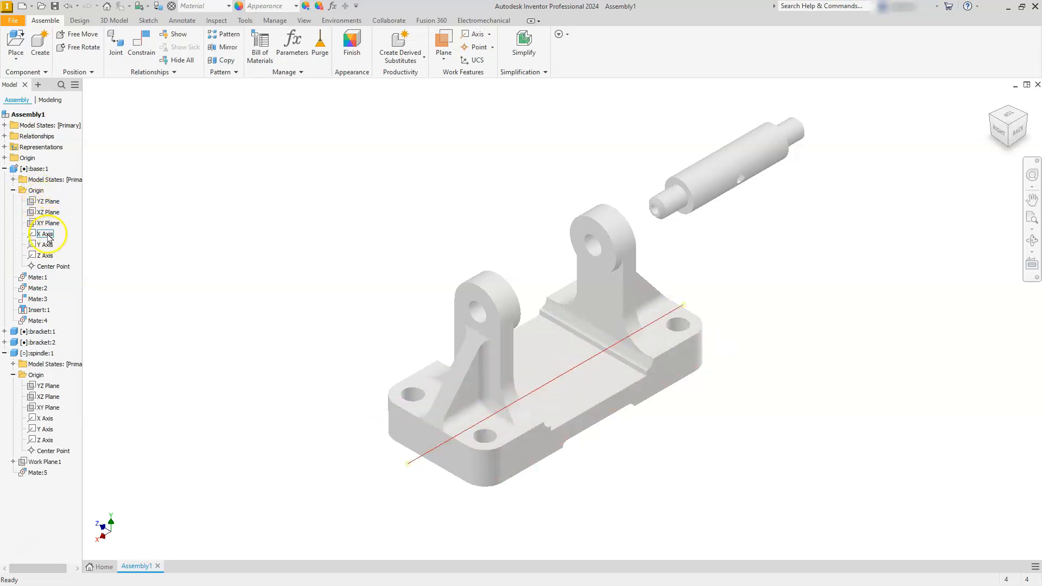
{"action": "left_click", "coordinate": [47, 201]}
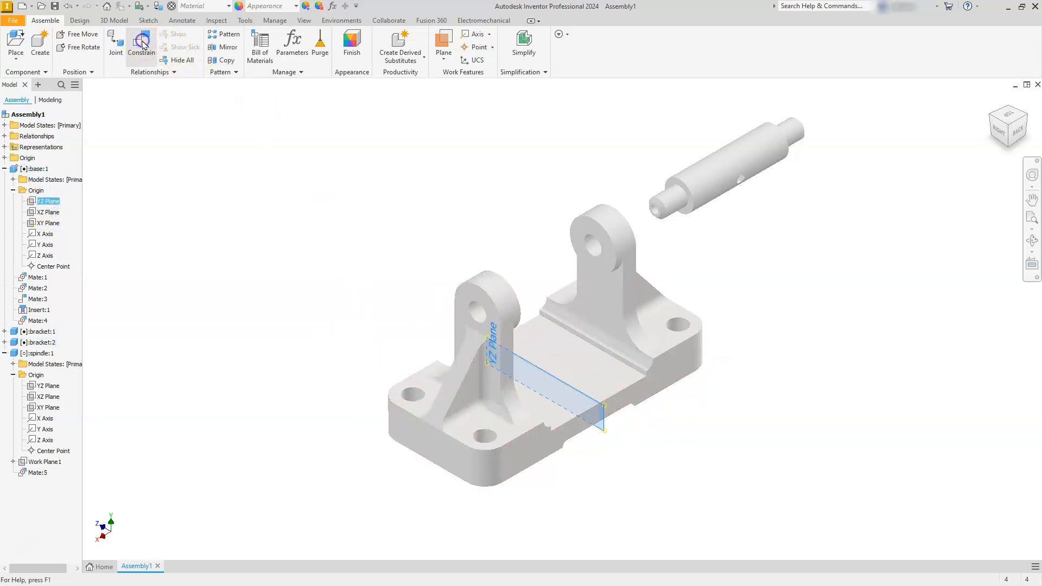
{"action": "left_click", "coordinate": [142, 46]}
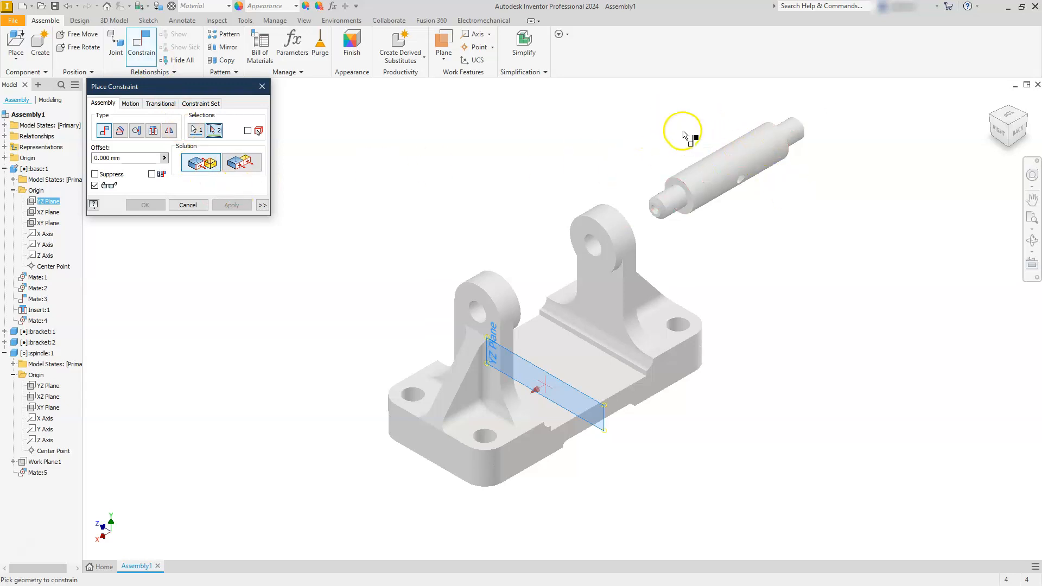
{"action": "left_click", "coordinate": [49, 386]}
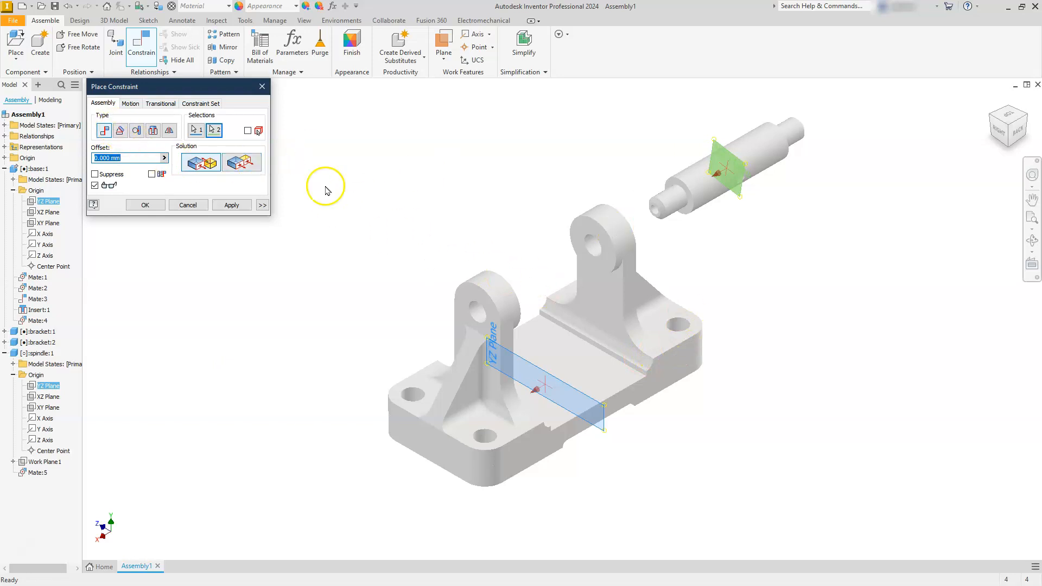
{"action": "left_click", "coordinate": [242, 163]}
{"action": "left_click", "coordinate": [194, 163]}
{"action": "left_click", "coordinate": [245, 162]}
{"action": "left_click", "coordinate": [199, 163]}
{"action": "left_click", "coordinate": [251, 163]}
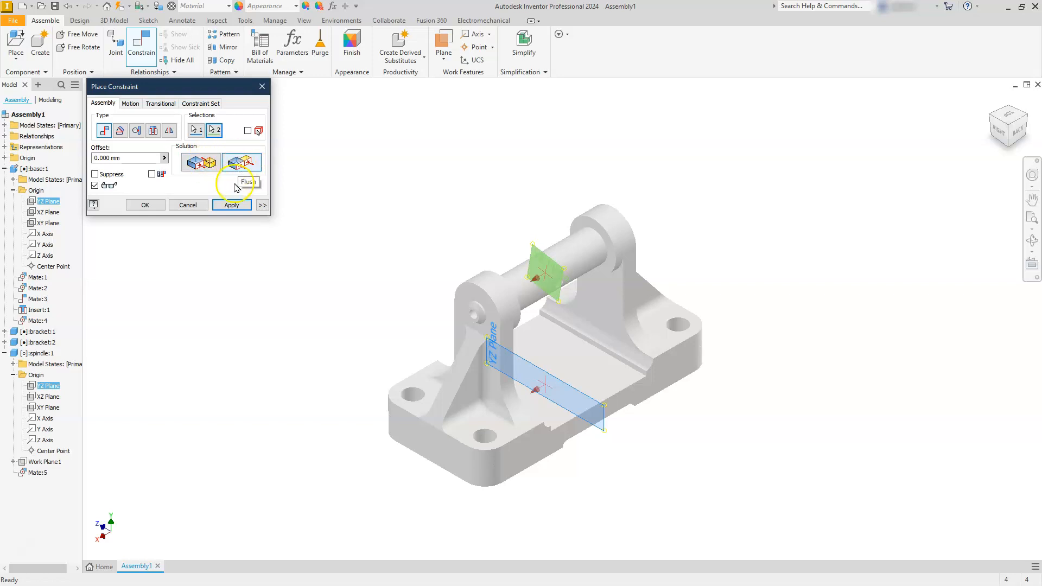
{"action": "left_click", "coordinate": [144, 205]}
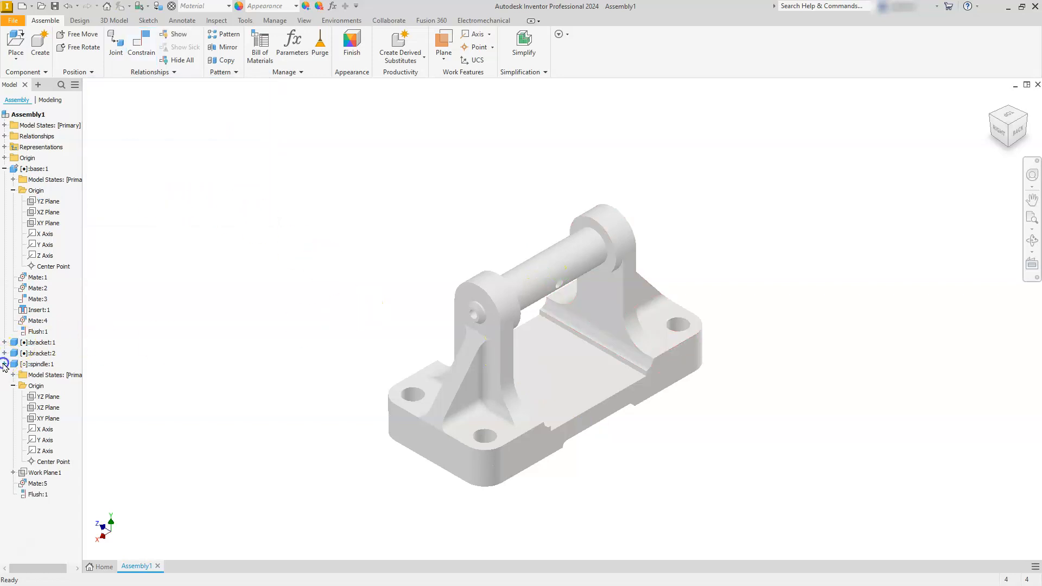
Collapse the base and spindle entries in the model tree and test the spindle's remaining freedom by rotating it between the brackets
{"action": "left_click", "coordinate": [4, 364]}
{"action": "left_click", "coordinate": [5, 169]}
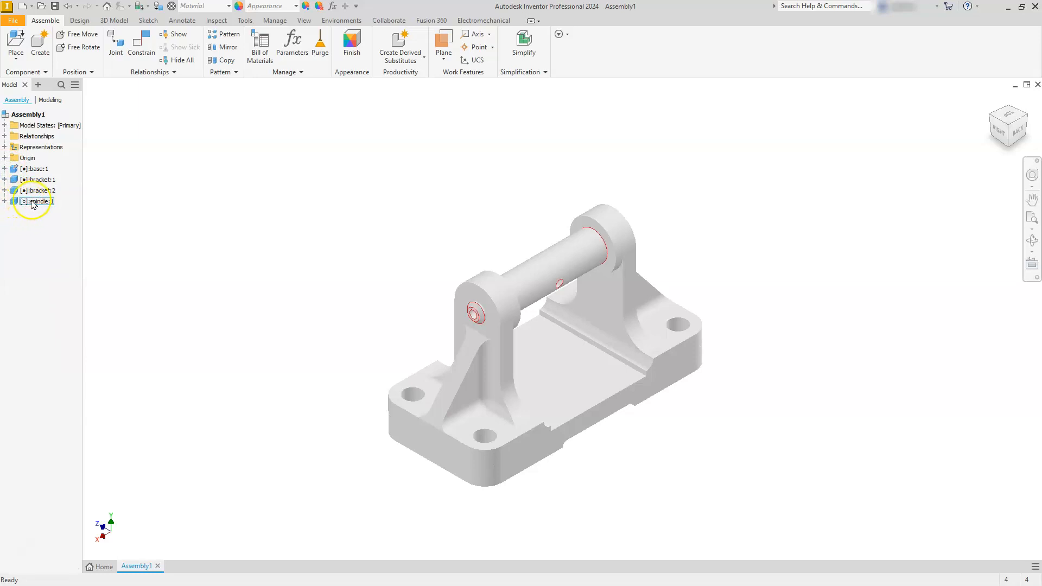
{"action": "left_click", "coordinate": [538, 278]}
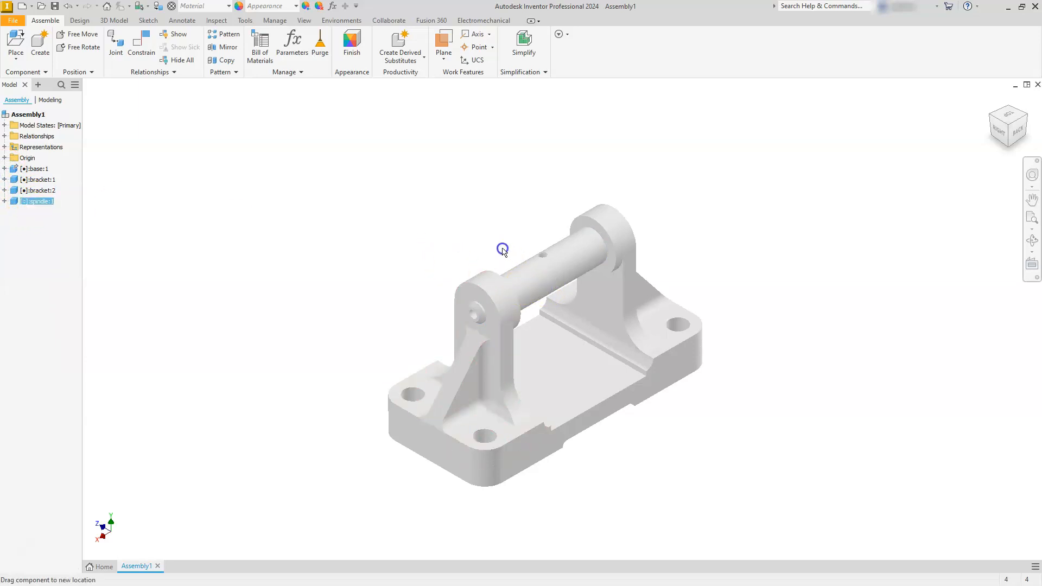
{"action": "left_click_drag", "start_coordinate": [534, 287], "coordinate": [538, 316]}
{"action": "left_click_drag", "start_coordinate": [527, 263], "coordinate": [551, 283]}
{"action": "left_click", "coordinate": [434, 239]}
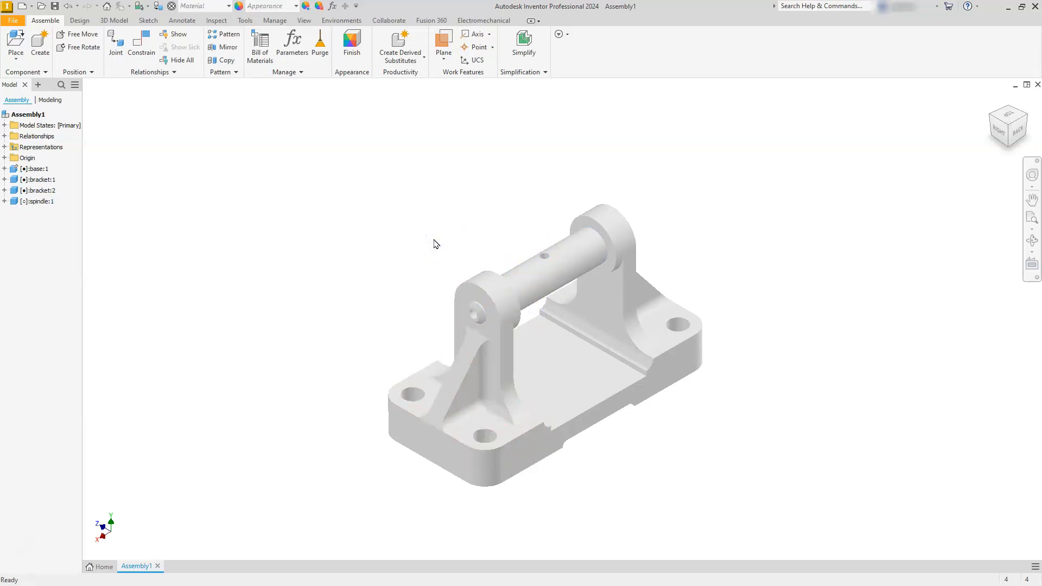
Lock the spindle's rotation by mating the base's XY Plane to the spindle's XY Plane, and collapse the whole model tree
{"action": "left_click", "coordinate": [4, 200]}
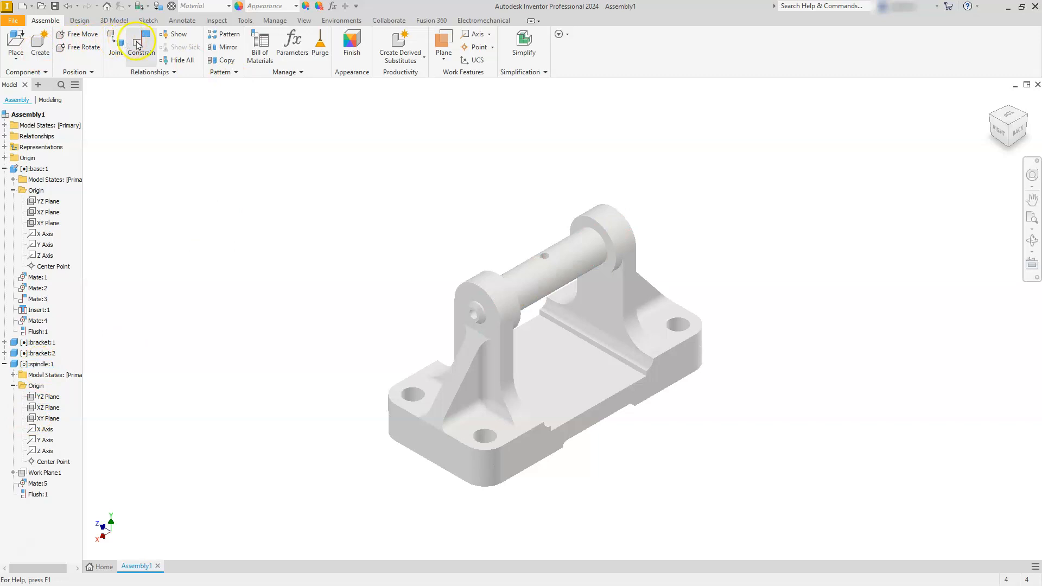
{"action": "left_click", "coordinate": [137, 43]}
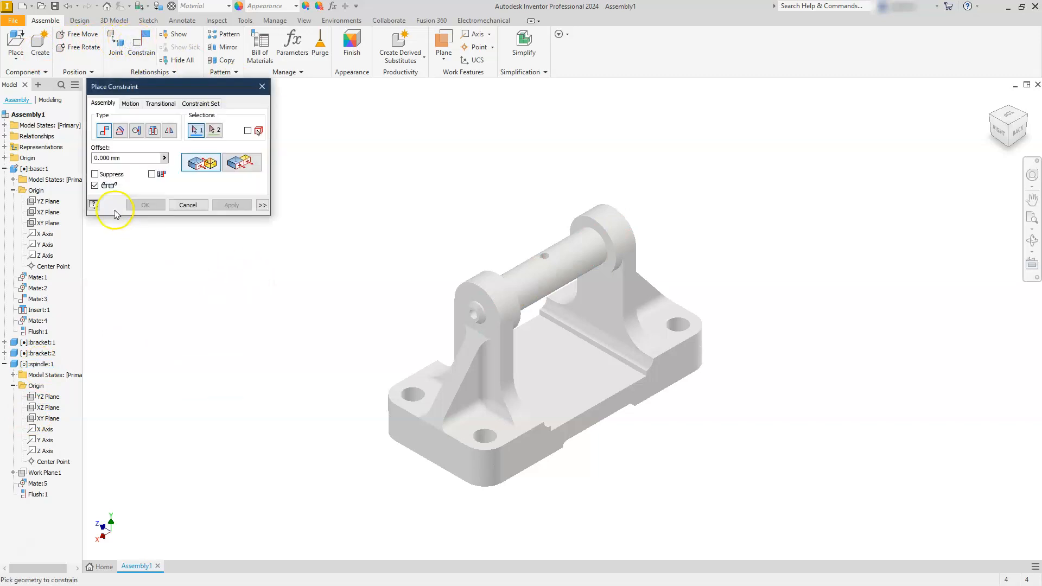
{"action": "left_click", "coordinate": [49, 223]}
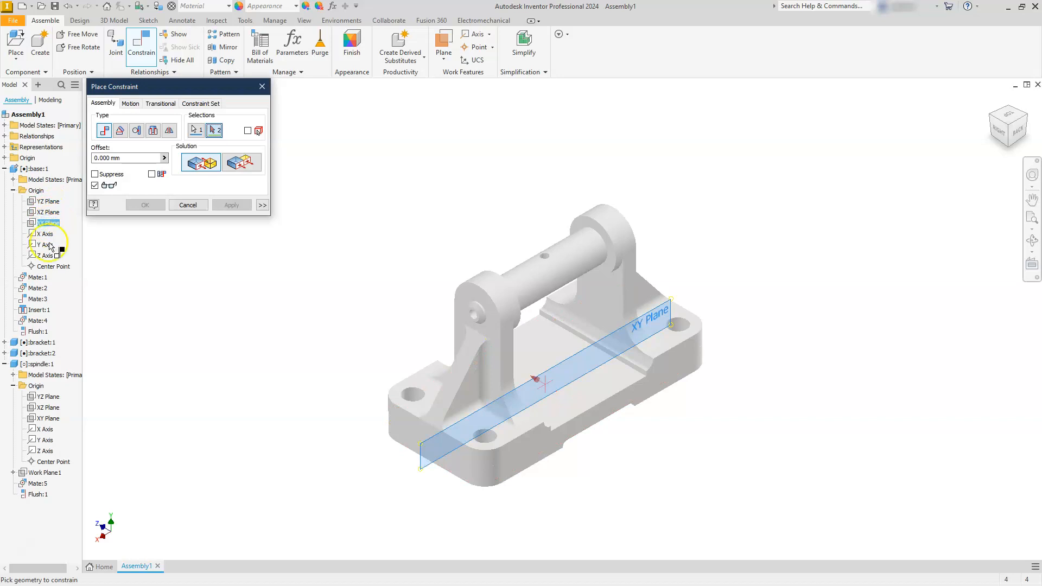
{"action": "left_click", "coordinate": [47, 419]}
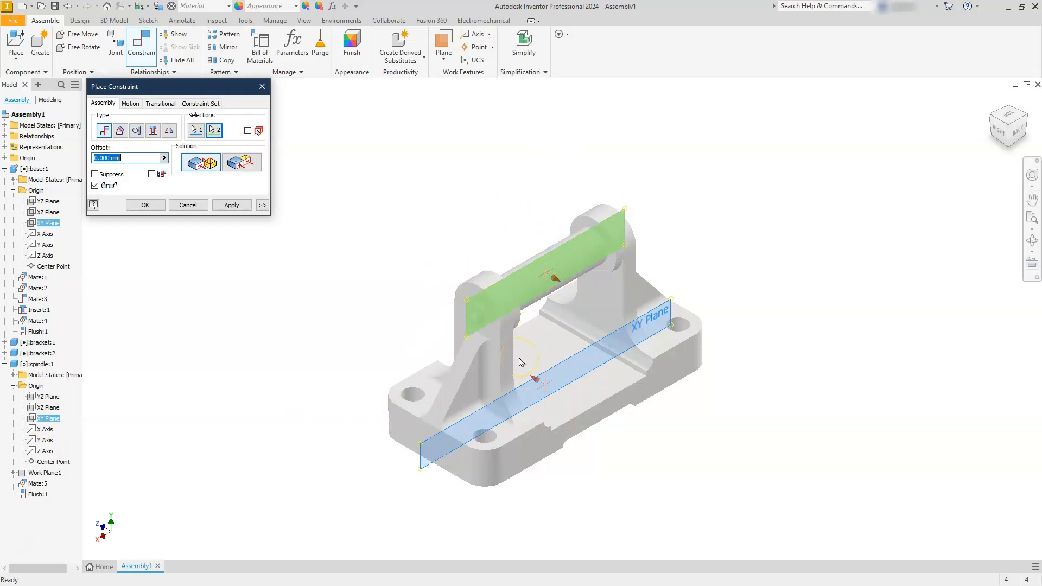
{"action": "left_click", "coordinate": [231, 205]}
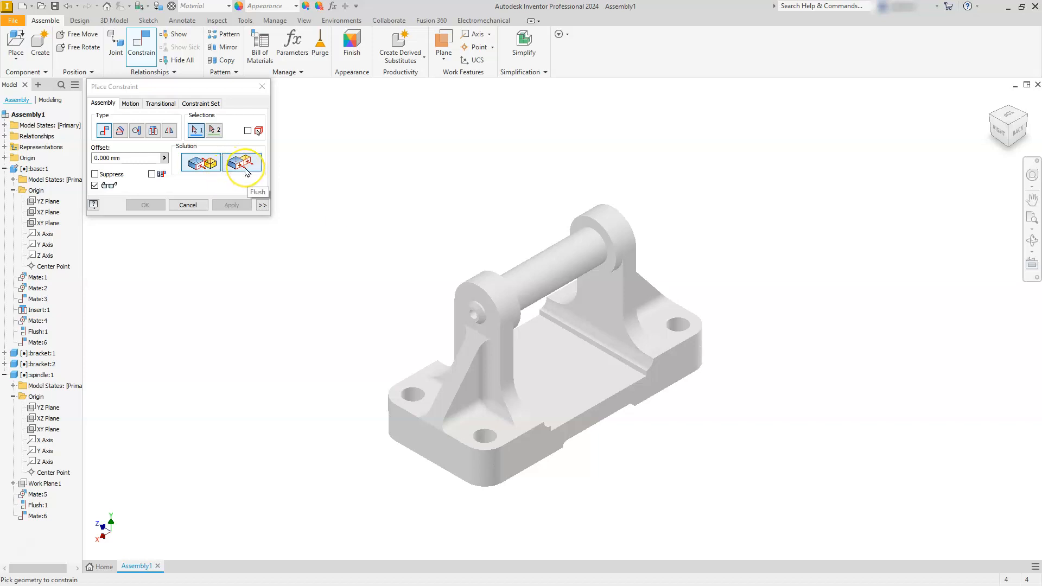
{"action": "left_click", "coordinate": [187, 205]}
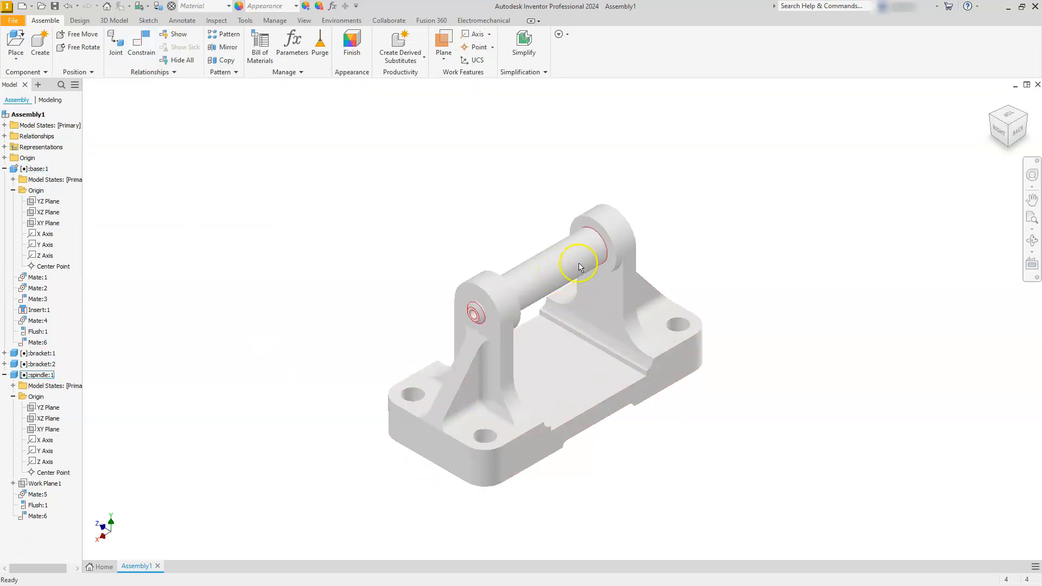
{"action": "left_click", "coordinate": [75, 85]}
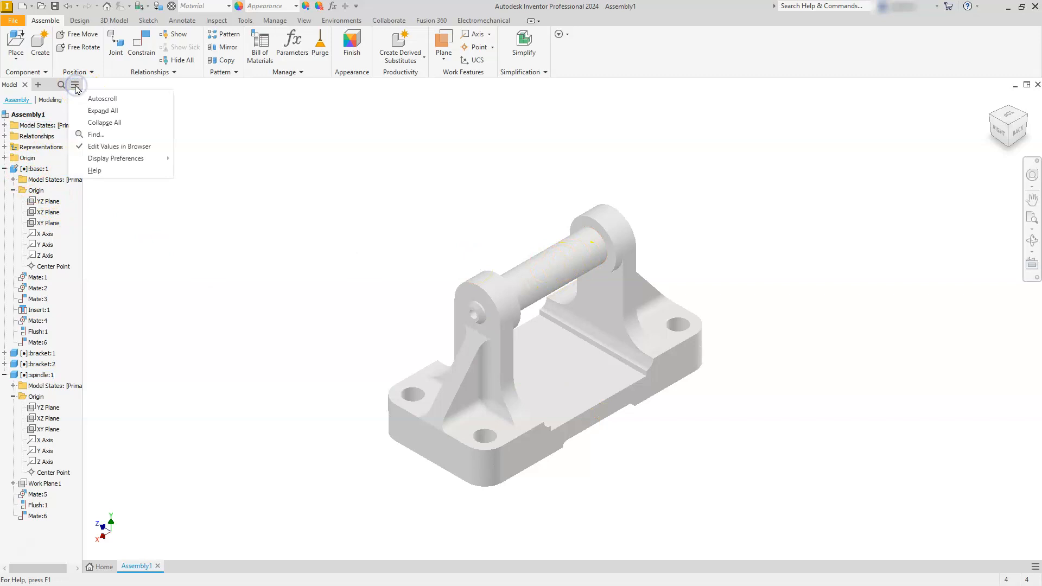
{"action": "left_click", "coordinate": [104, 122]}
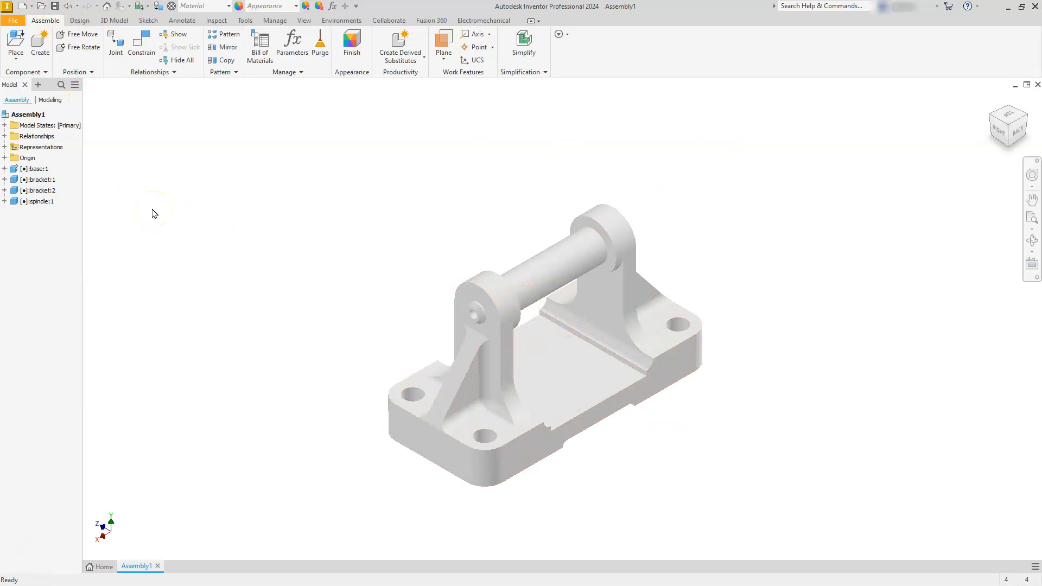
Place a single instance of roller.ipt in the free space beside and above the rear bracket
{"action": "left_click", "coordinate": [15, 42]}
{"action": "scroll", "coordinate": [500, 271], "scroll_direction": "down", "scroll_amount": 10}
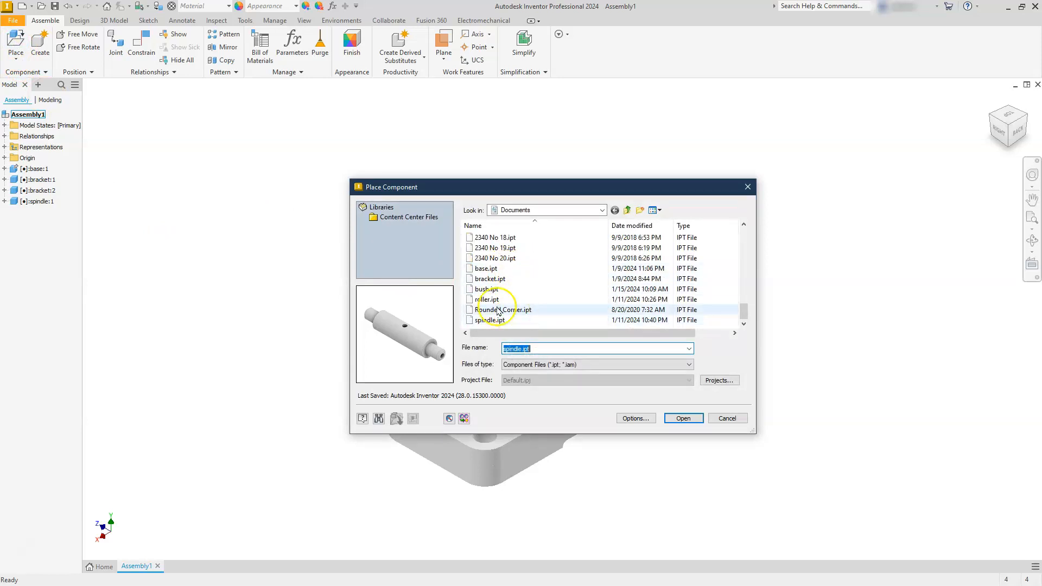
{"action": "left_click", "coordinate": [481, 300]}
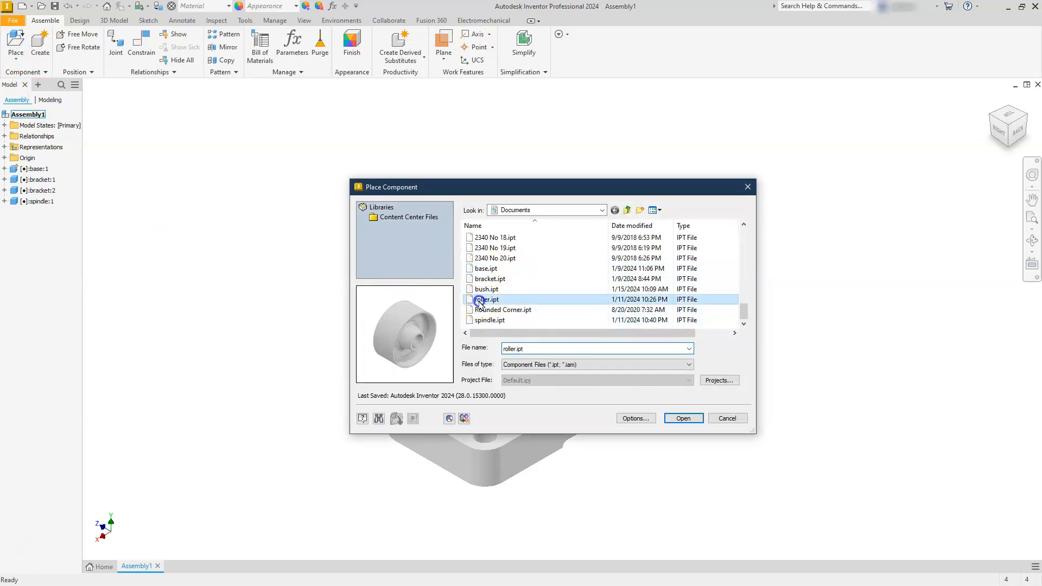
{"action": "left_click", "coordinate": [682, 419]}
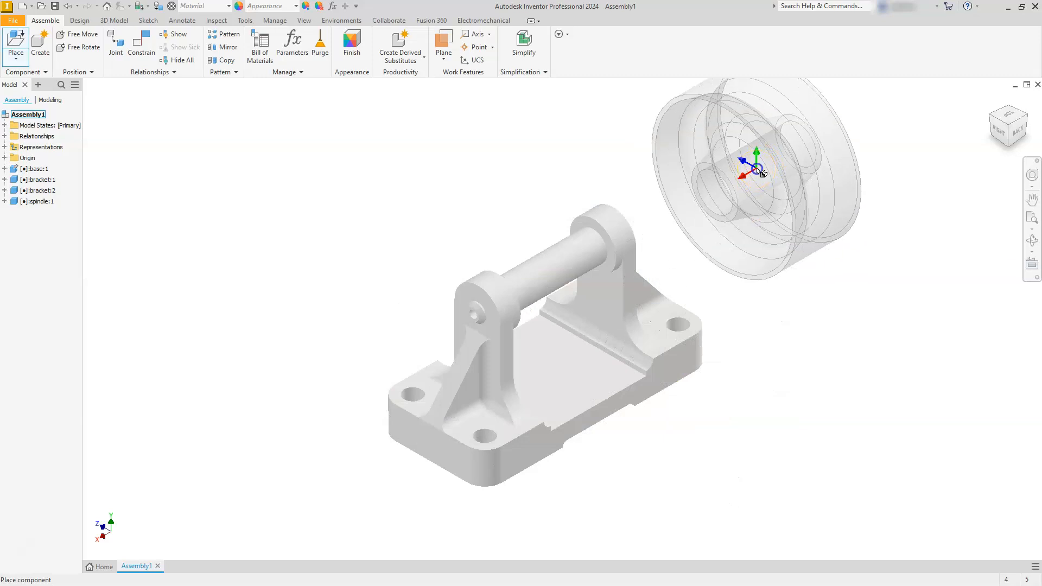
{"action": "left_click", "coordinate": [761, 171]}
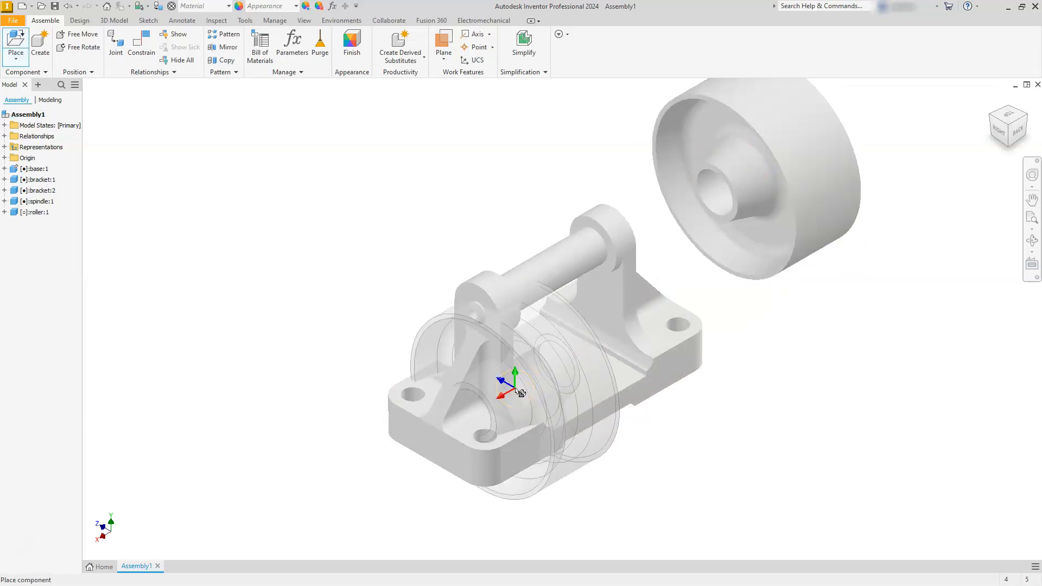
{"action": "key", "text": "Escape"}
Mate the roller's bore axis to the spindle's axis using the Aligned solution
{"action": "middle_click_drag", "start_coordinate": [647, 295], "coordinate": [589, 379]}
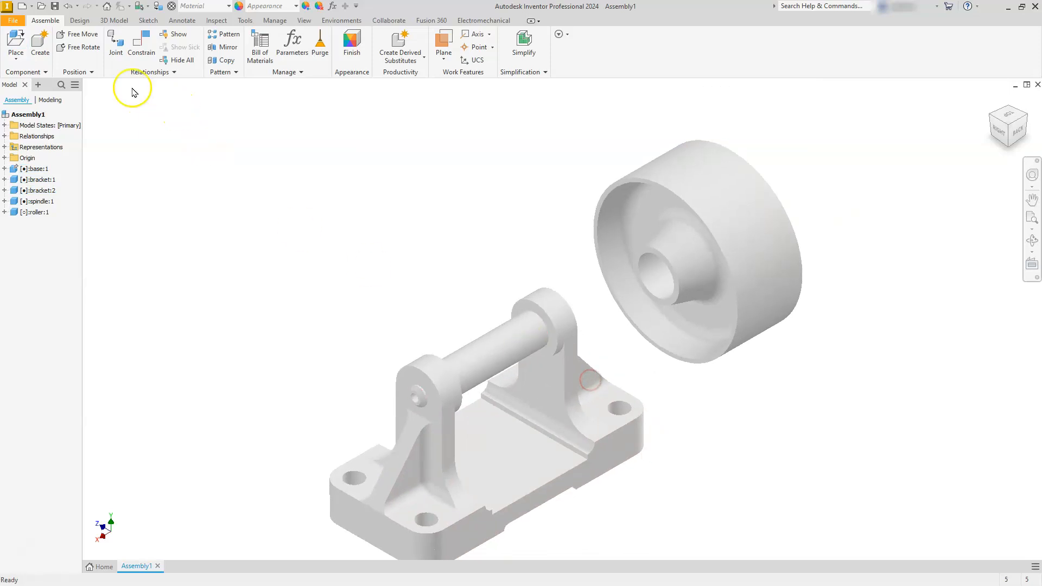
{"action": "left_click", "coordinate": [141, 40]}
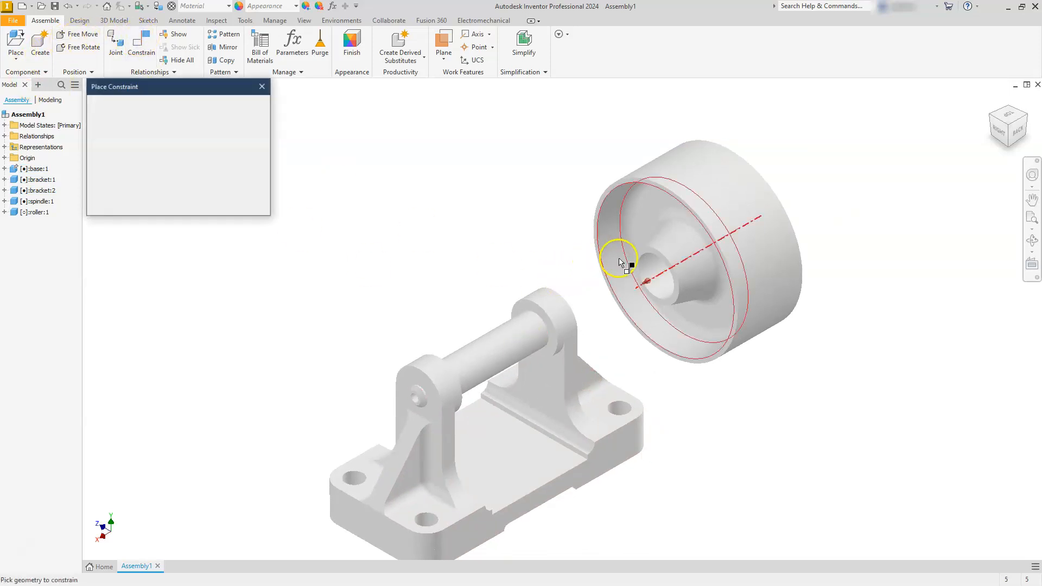
{"action": "left_click", "coordinate": [651, 274]}
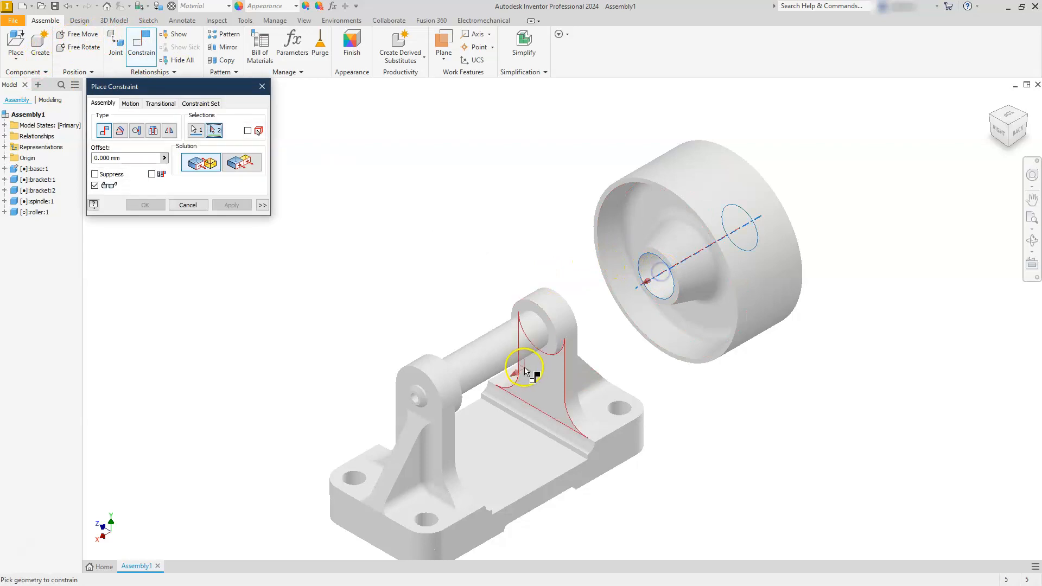
{"action": "left_click", "coordinate": [514, 340]}
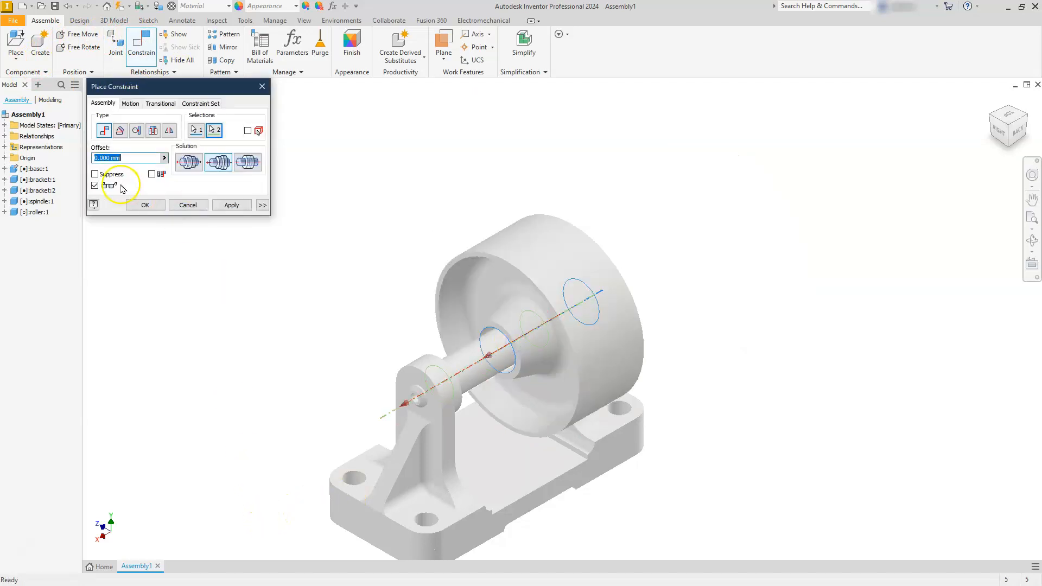
{"action": "left_click", "coordinate": [138, 206]}
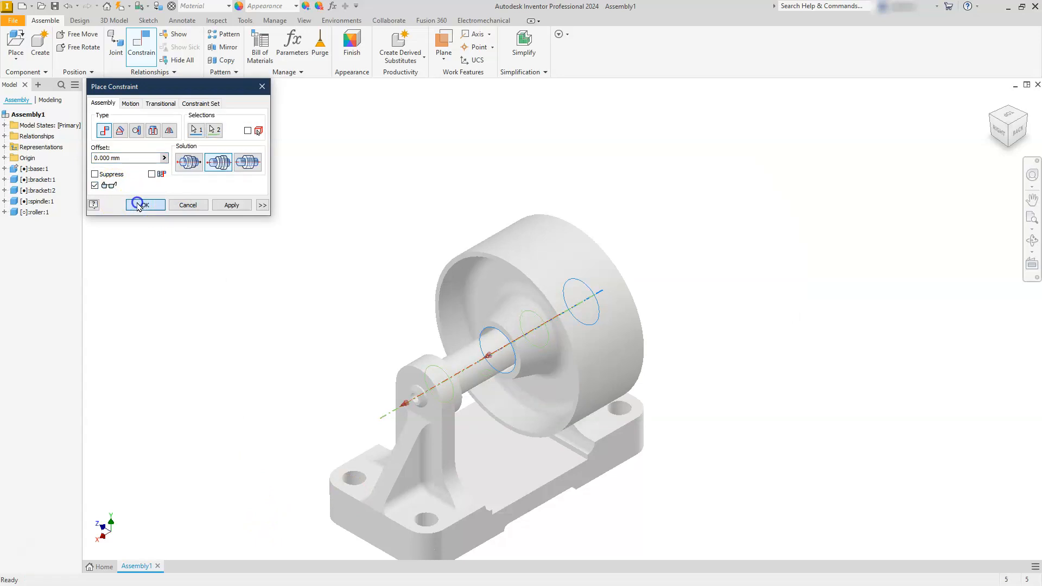
Slide the roller along the spindle axis clear of the brackets and expand its origin planes in the model tree
{"action": "left_click_drag", "start_coordinate": [553, 297], "coordinate": [688, 239]}
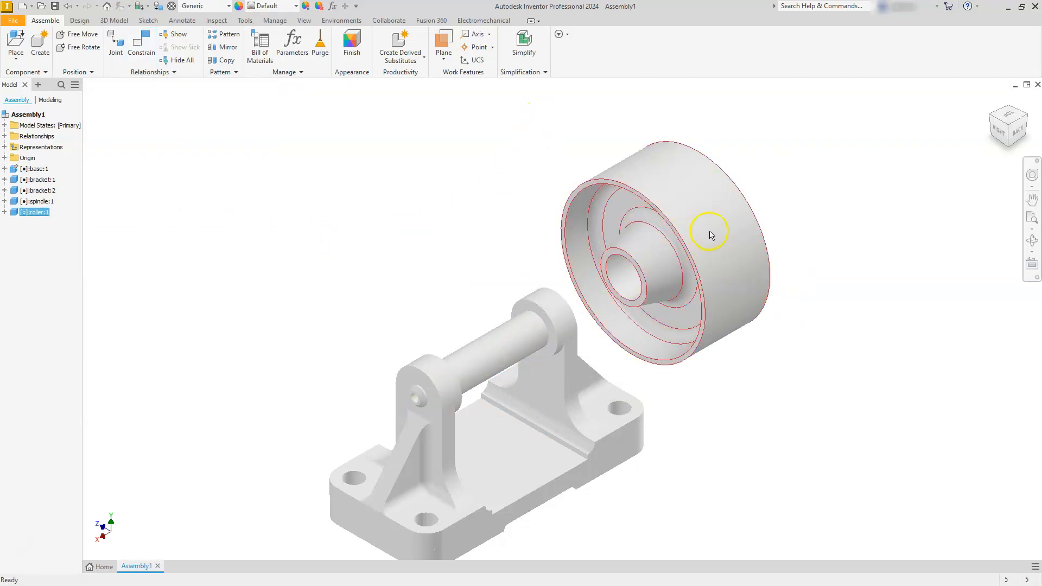
{"action": "left_click", "coordinate": [5, 212]}
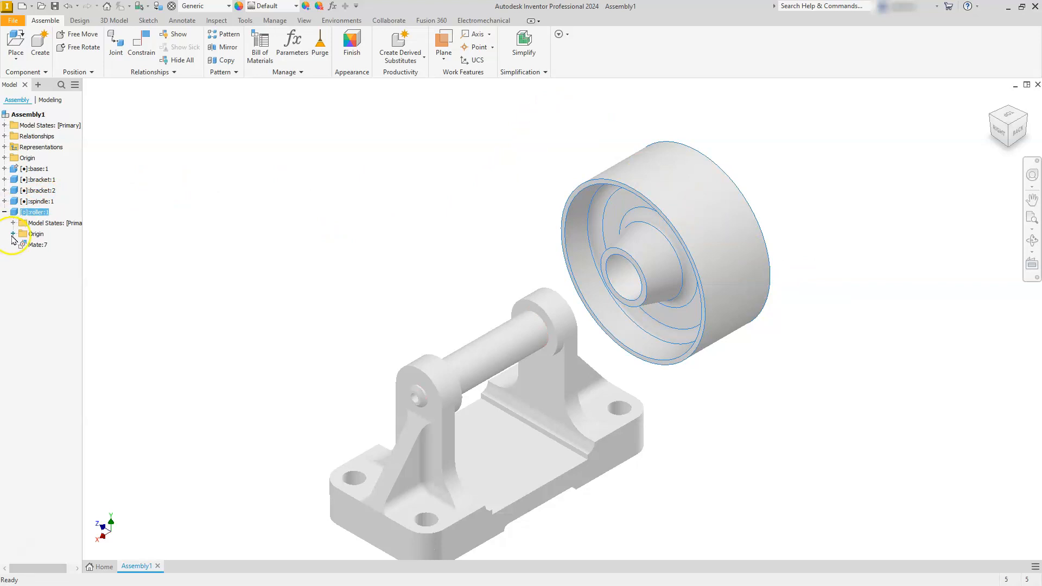
{"action": "left_click", "coordinate": [12, 234]}
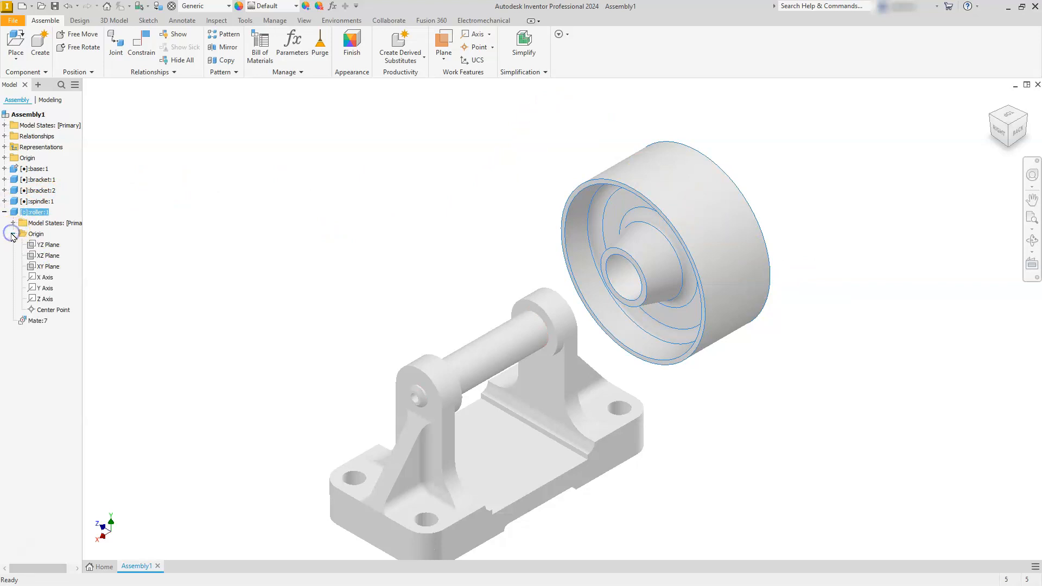
{"action": "left_click", "coordinate": [41, 249]}
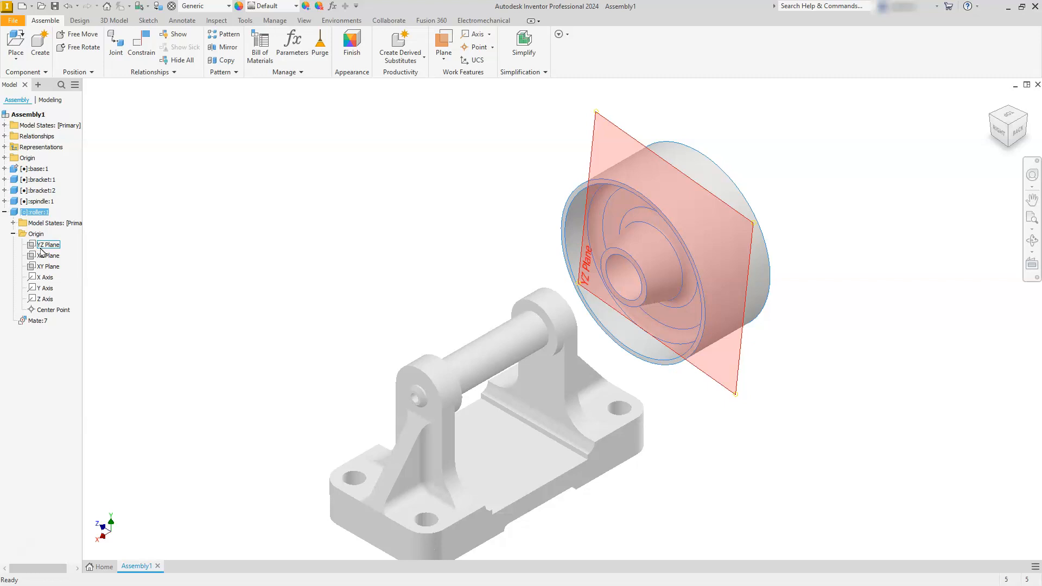
{"action": "left_click", "coordinate": [202, 231]}
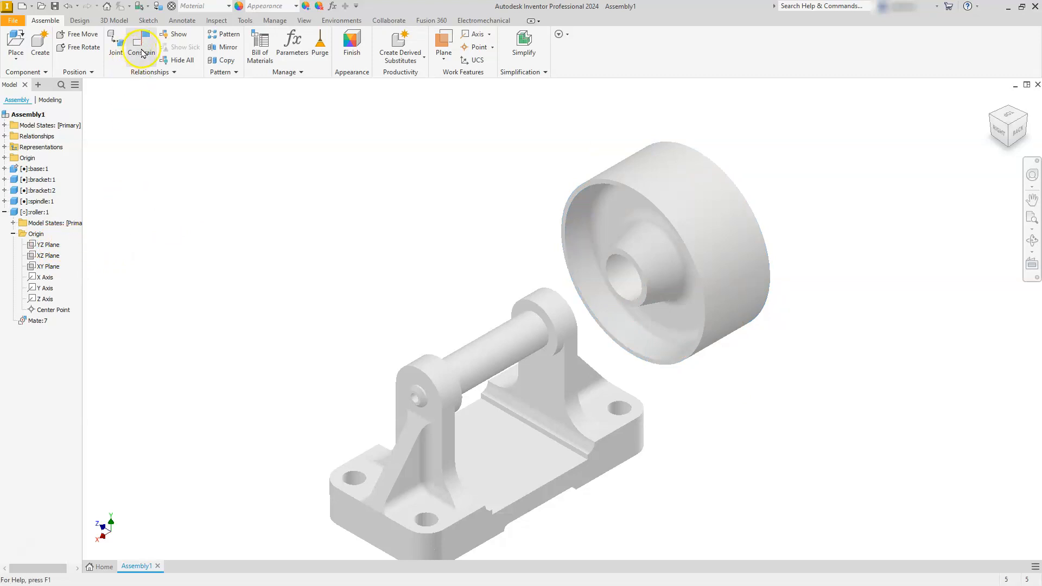
Centre the roller between the brackets with a Symmetry constraint, using the two inner bracket boss faces and the roller's YZ Plane as symmetry plane
{"action": "left_click", "coordinate": [141, 48]}
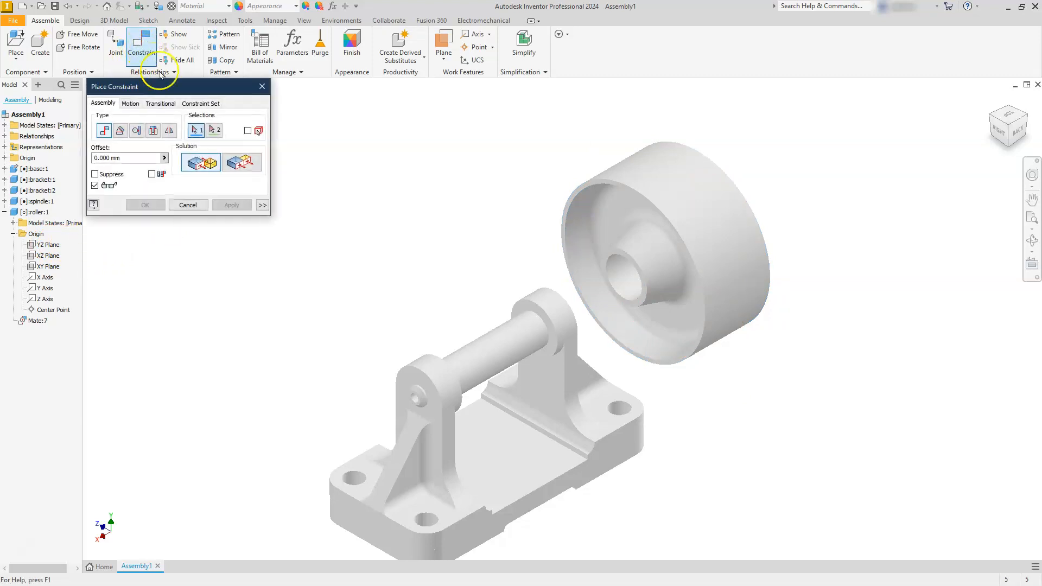
{"action": "left_click", "coordinate": [169, 131]}
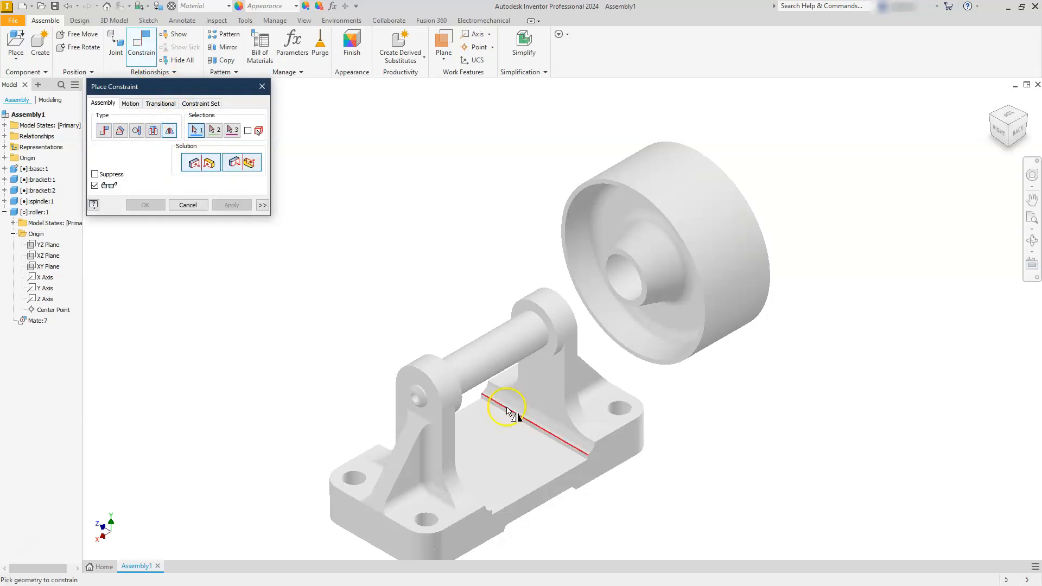
{"action": "scroll", "coordinate": [551, 349], "scroll_direction": "up", "scroll_amount": 5}
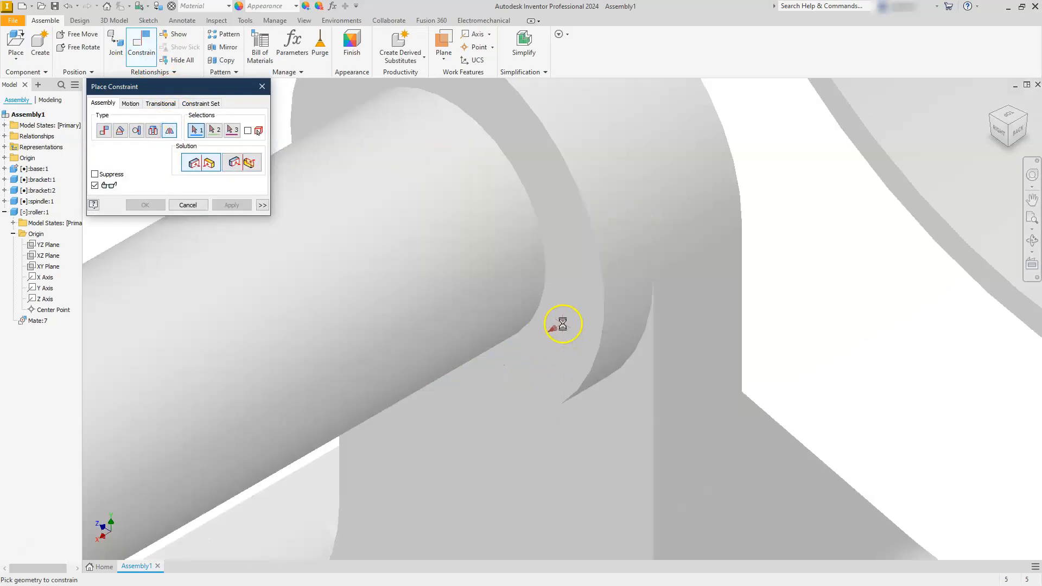
{"action": "scroll", "coordinate": [559, 339], "scroll_direction": "down", "scroll_amount": 5}
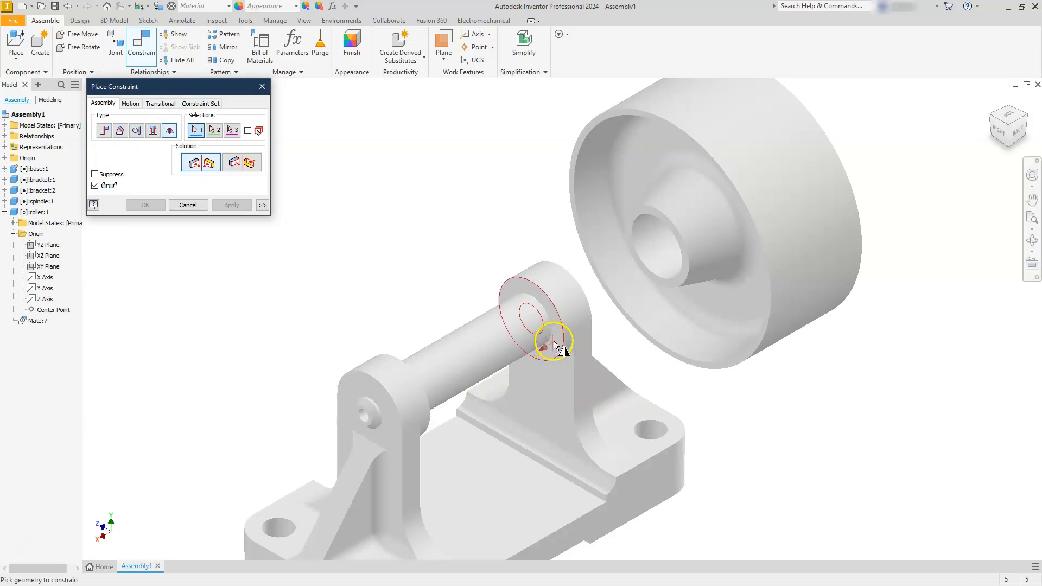
{"action": "left_click", "coordinate": [559, 342]}
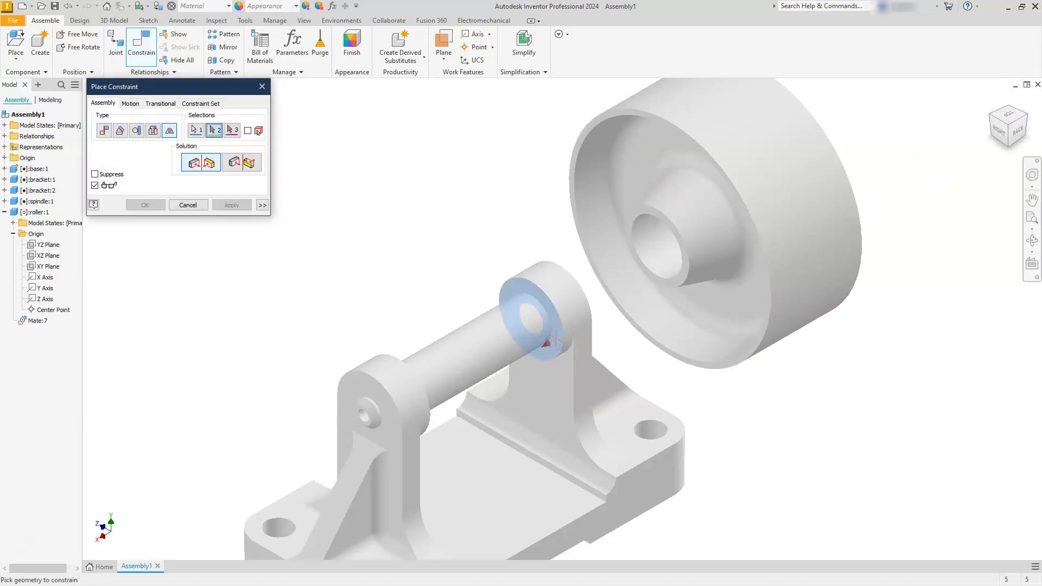
{"action": "left_click", "coordinate": [1027, 119]}
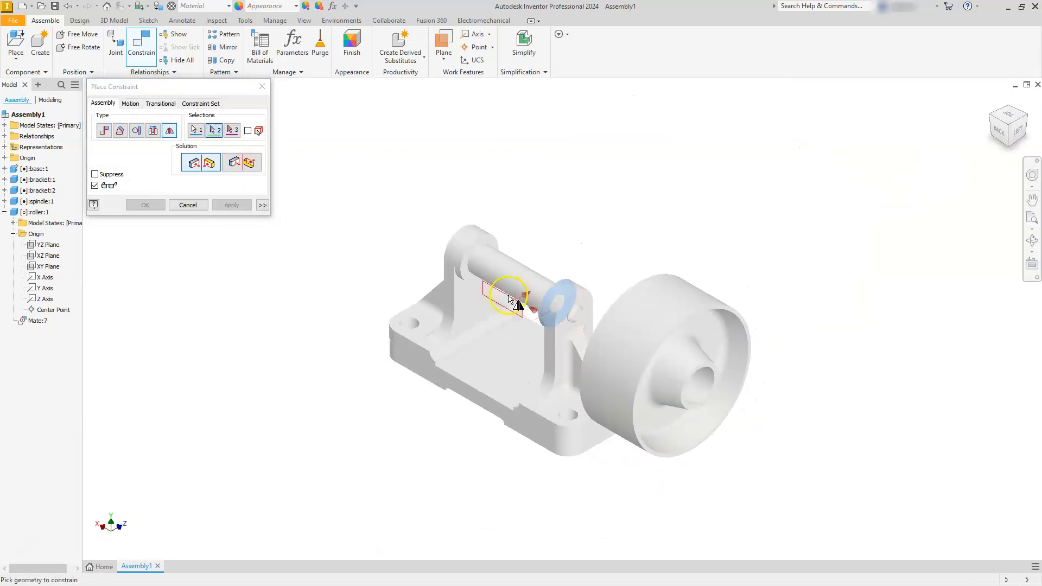
{"action": "scroll", "coordinate": [455, 272], "scroll_direction": "up", "scroll_amount": 5}
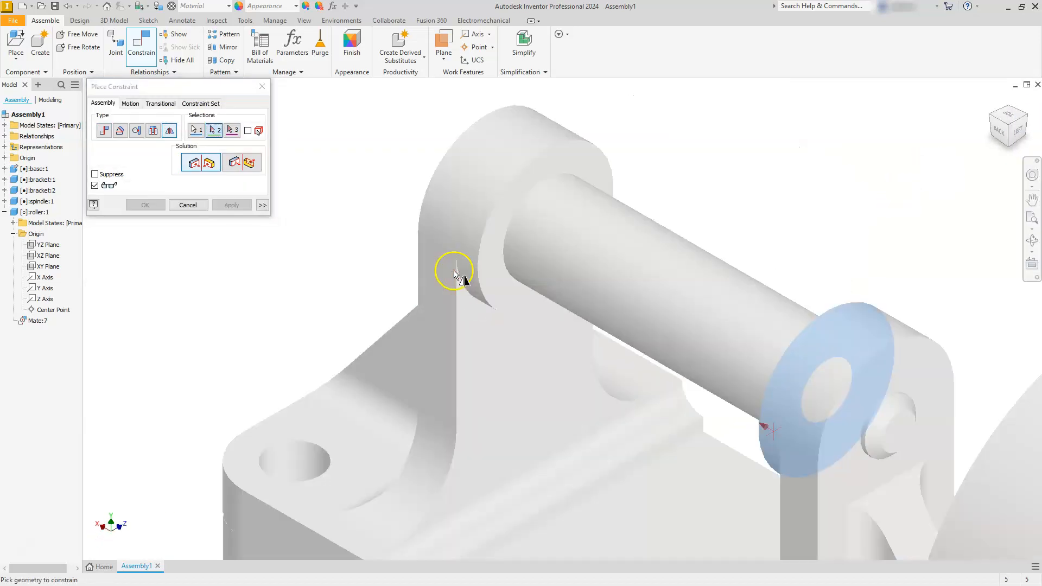
{"action": "left_click", "coordinate": [485, 273]}
{"action": "scroll", "coordinate": [504, 275], "scroll_direction": "up", "scroll_amount": 5}
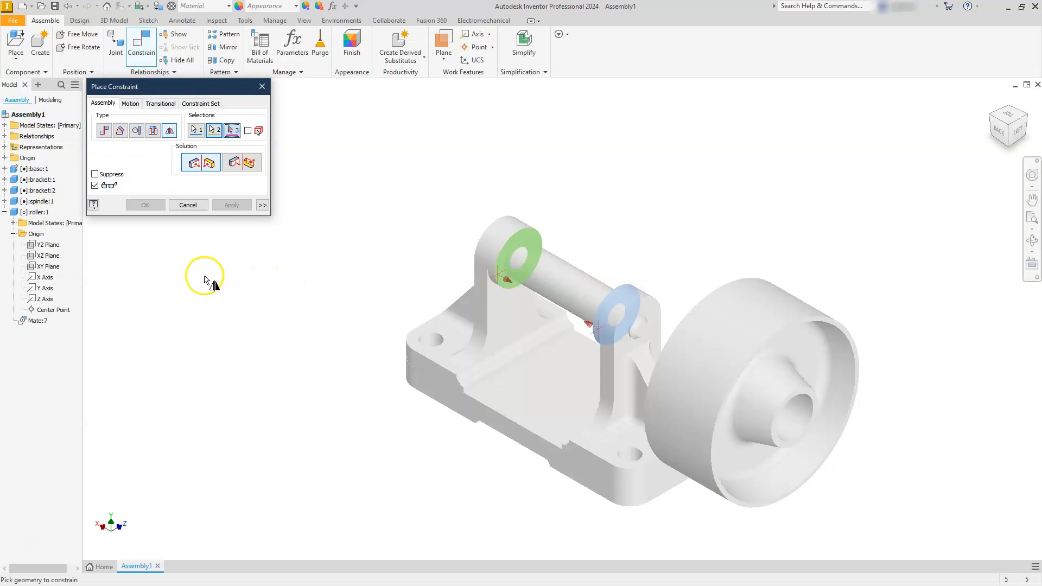
{"action": "left_click", "coordinate": [48, 245]}
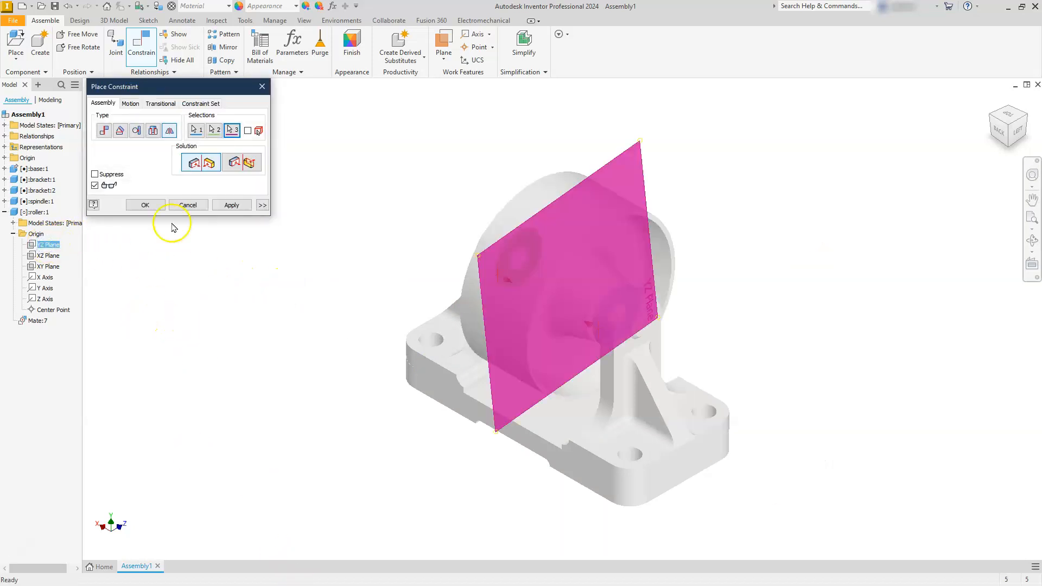
{"action": "left_click", "coordinate": [143, 204]}
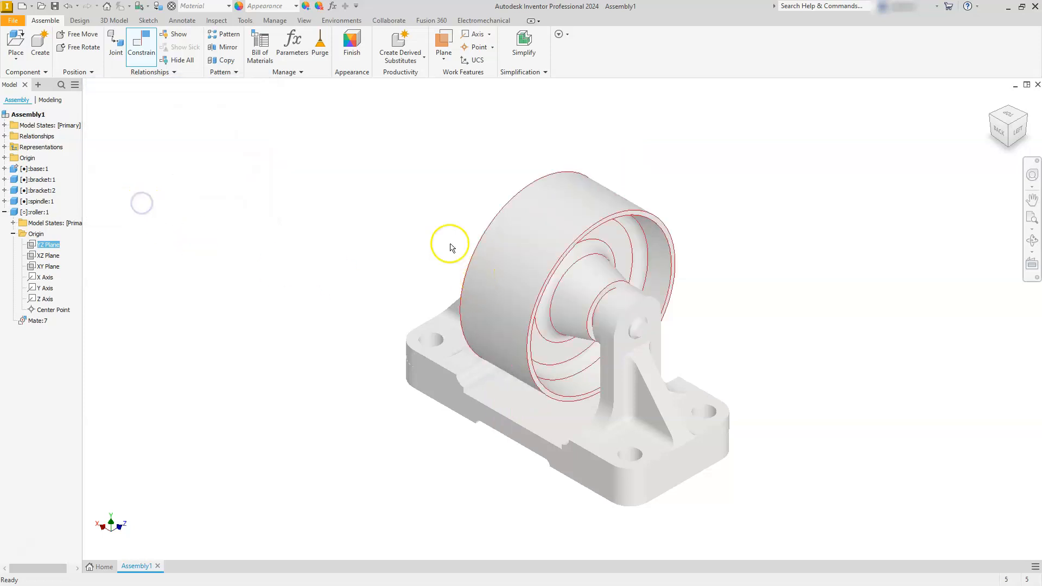
Inspect the roller's position between the brackets from the back, collapse its tree entry and test its rotation on the spindle
{"action": "left_click", "coordinate": [1001, 130]}
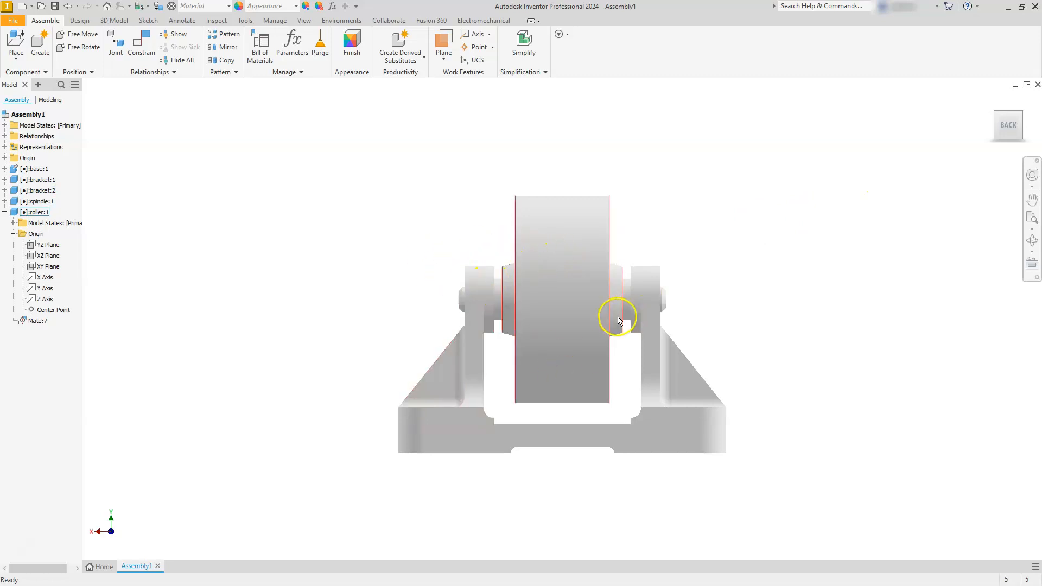
{"action": "left_click", "coordinate": [1002, 117]}
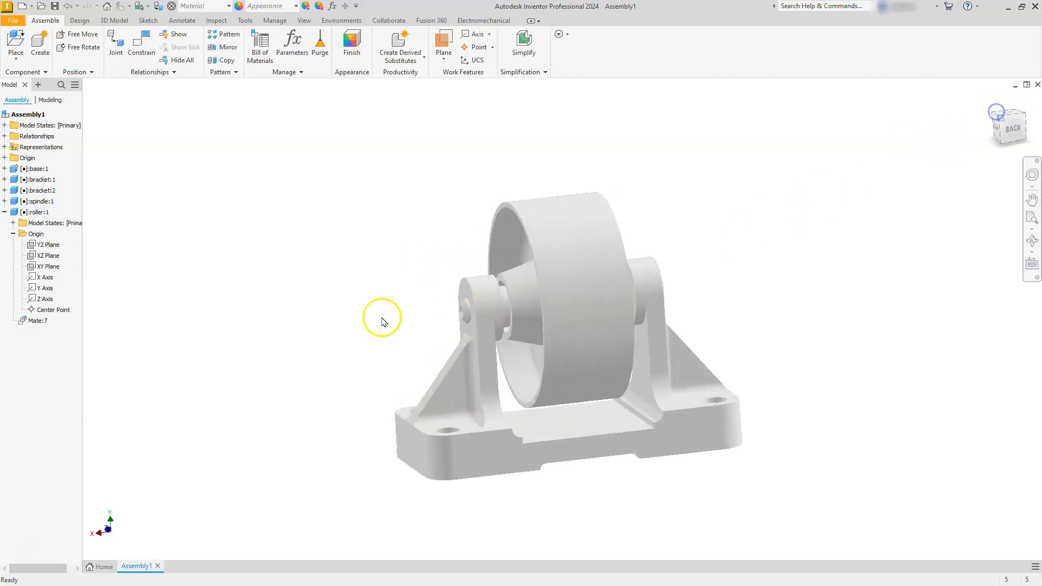
{"action": "left_click", "coordinate": [5, 212]}
{"action": "left_click", "coordinate": [596, 281]}
{"action": "left_click_drag", "start_coordinate": [593, 328], "coordinate": [617, 295]}
{"action": "left_click_drag", "start_coordinate": [628, 353], "coordinate": [589, 303]}
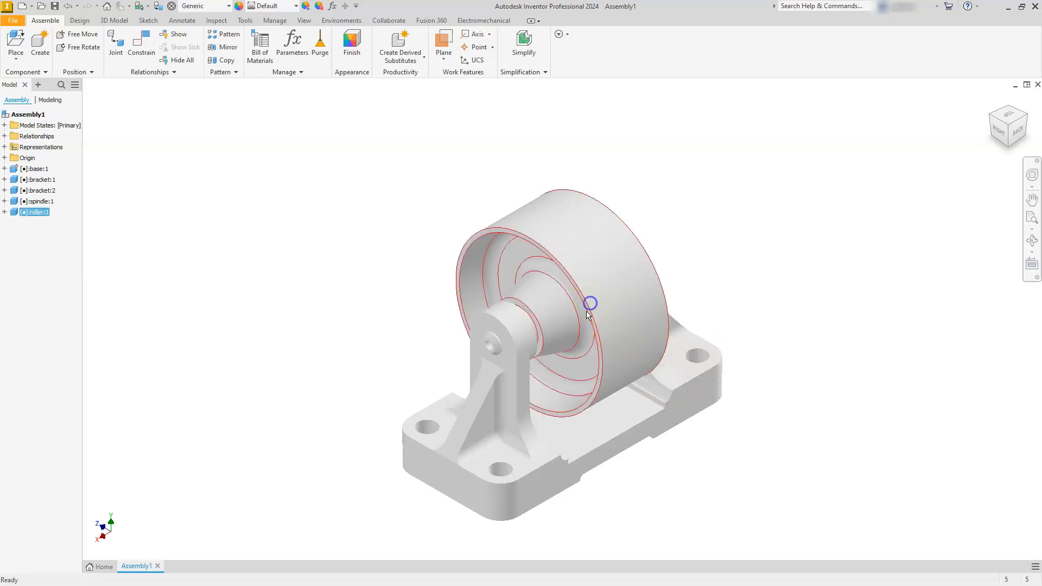
{"action": "left_click", "coordinate": [103, 219]}
{"action": "left_click", "coordinate": [26, 216]}
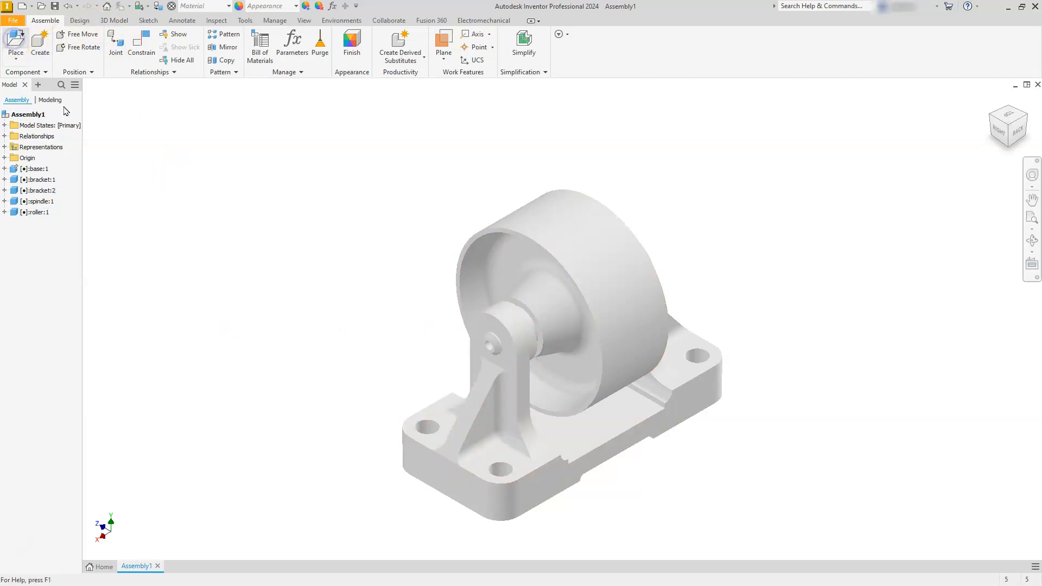
Place two instances of bush.ipt in the free space above the roller
{"action": "scroll", "coordinate": [559, 284], "scroll_direction": "down", "scroll_amount": 12}
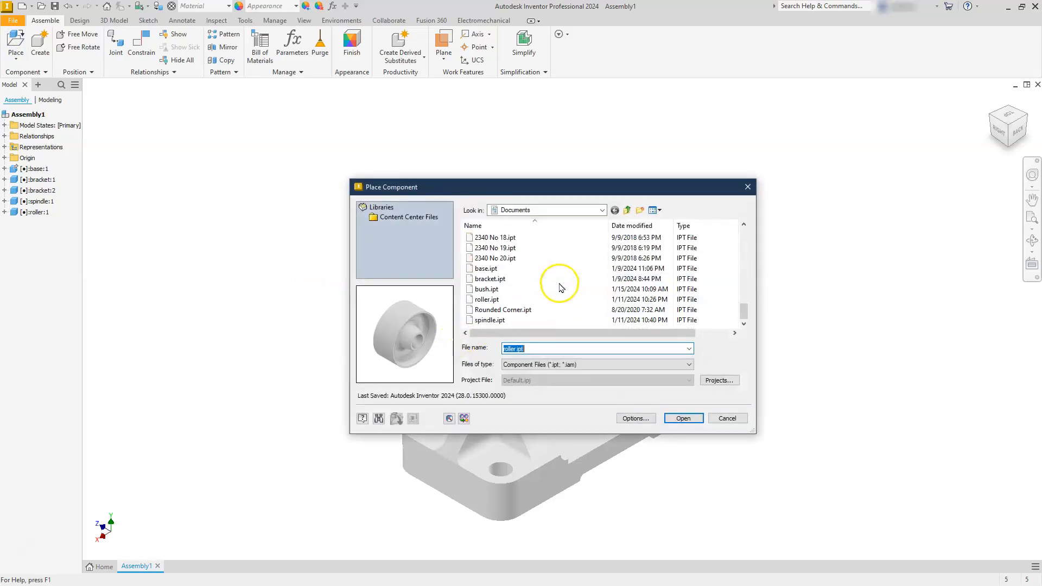
{"action": "left_click", "coordinate": [485, 291]}
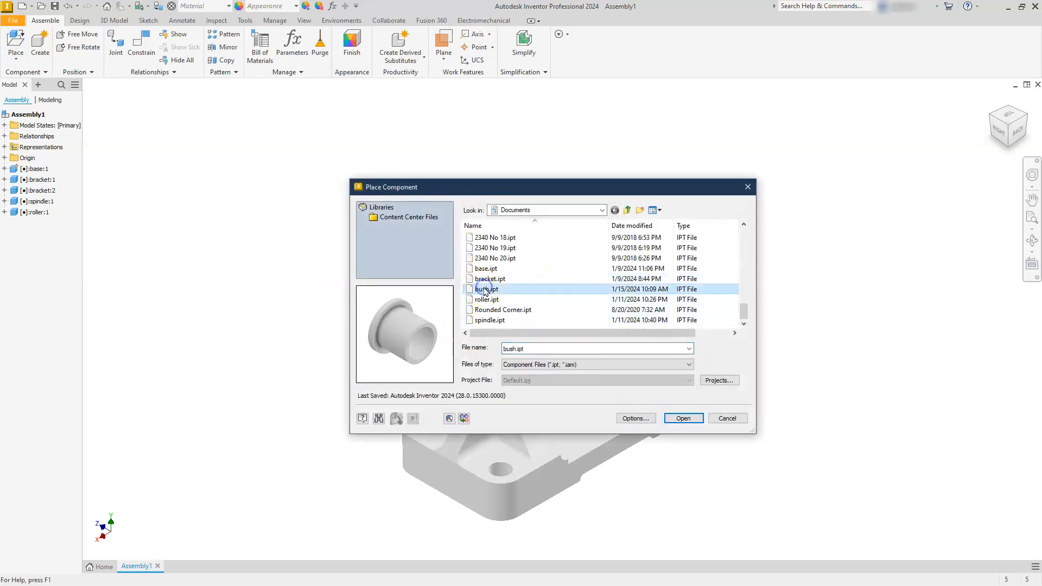
{"action": "left_click", "coordinate": [683, 418]}
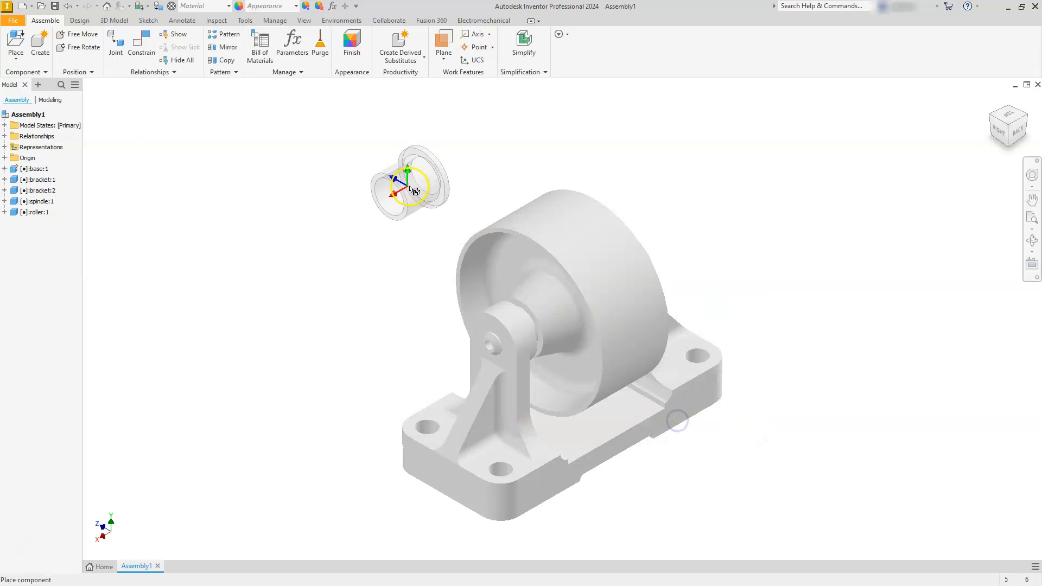
{"action": "left_click", "coordinate": [379, 176]}
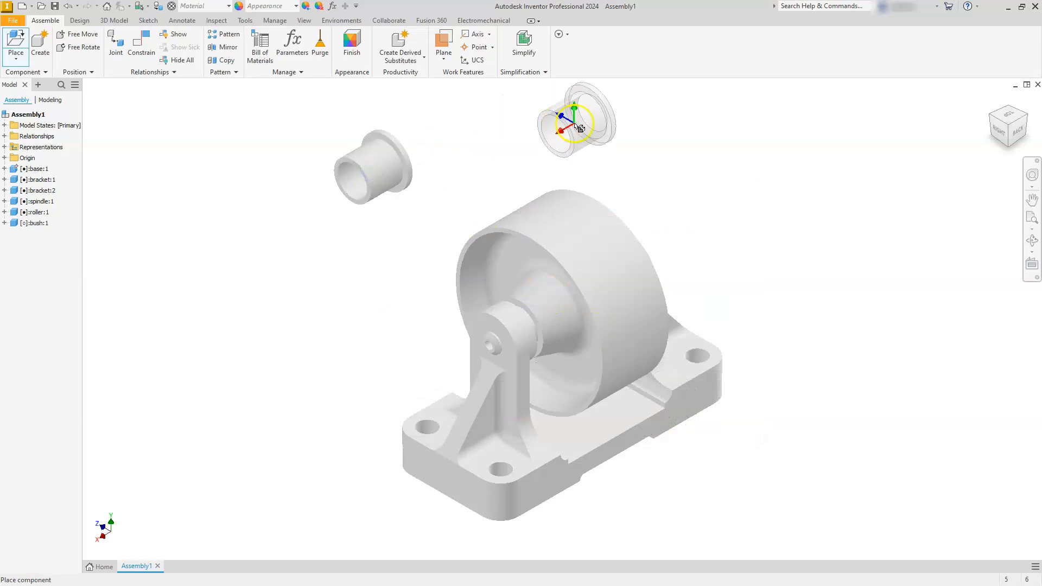
{"action": "left_click", "coordinate": [625, 129]}
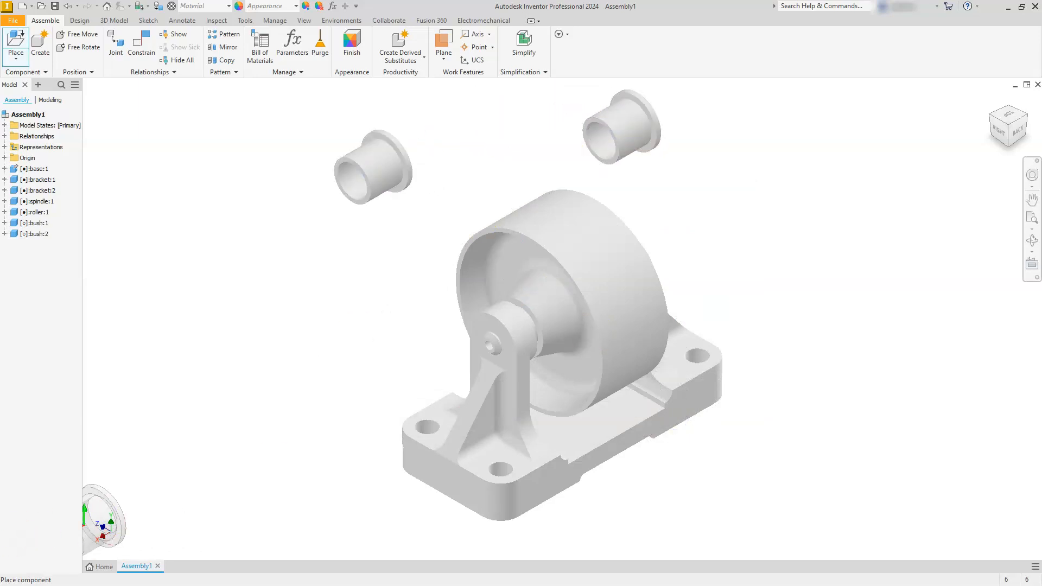
{"action": "key", "text": "Escape"}
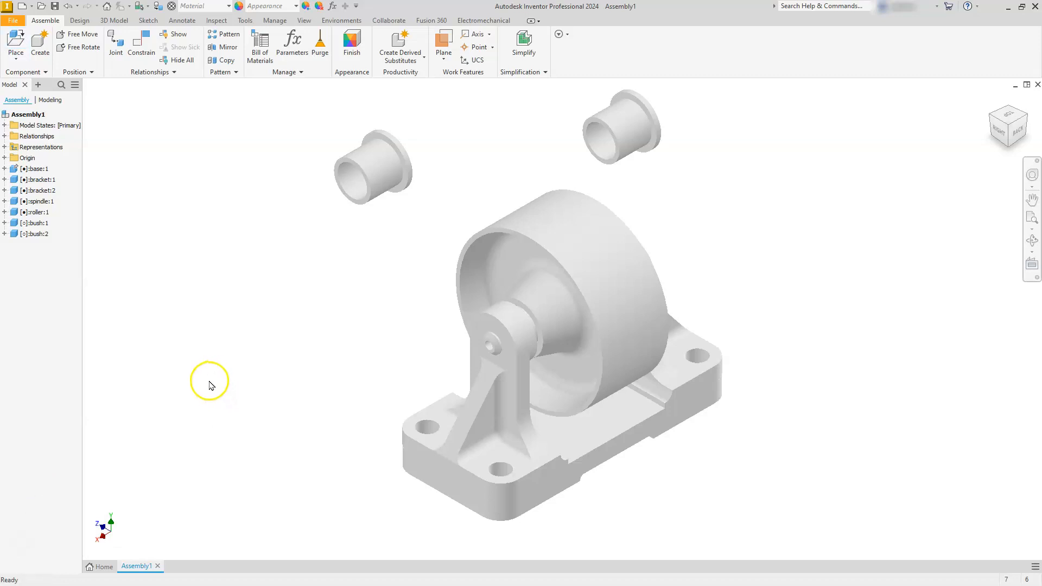
Start an Insert constraint between one bush's edge where barrel meets flange and the roller's hub end edge beside the nearer bracket
{"action": "left_click", "coordinate": [142, 40]}
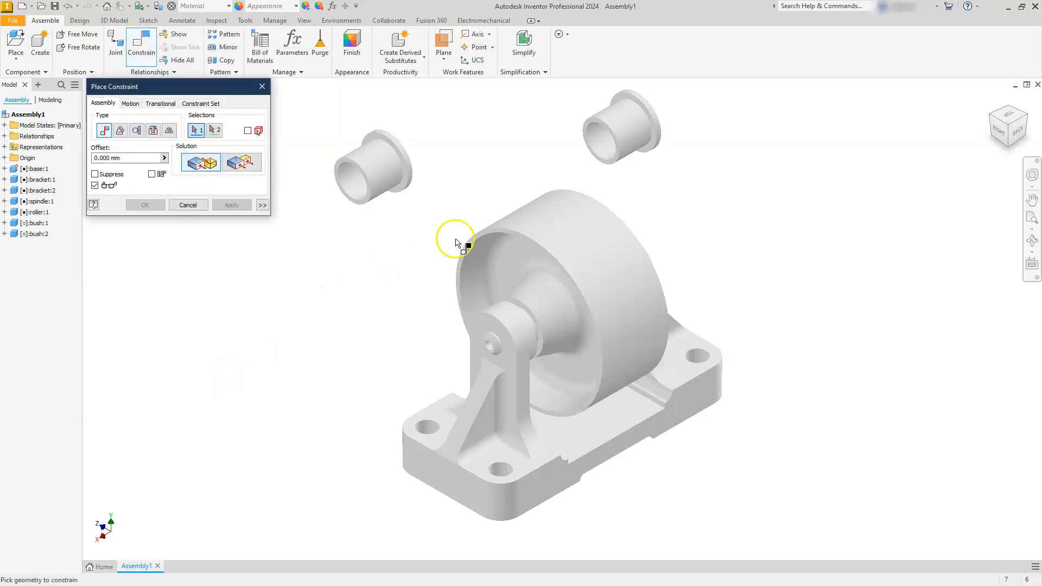
{"action": "left_click", "coordinate": [153, 130]}
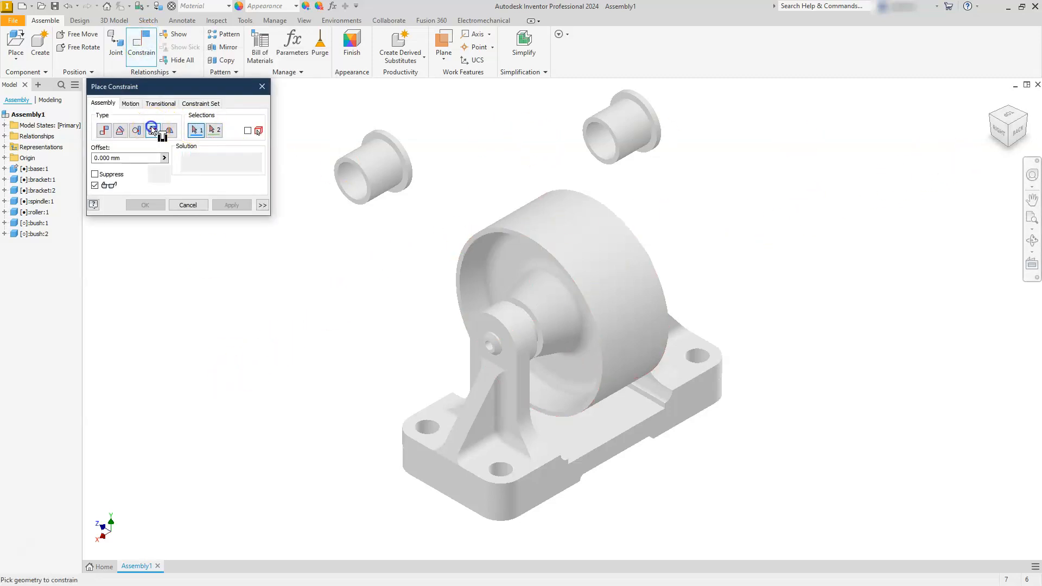
{"action": "scroll", "coordinate": [627, 105], "scroll_direction": "up", "scroll_amount": 5}
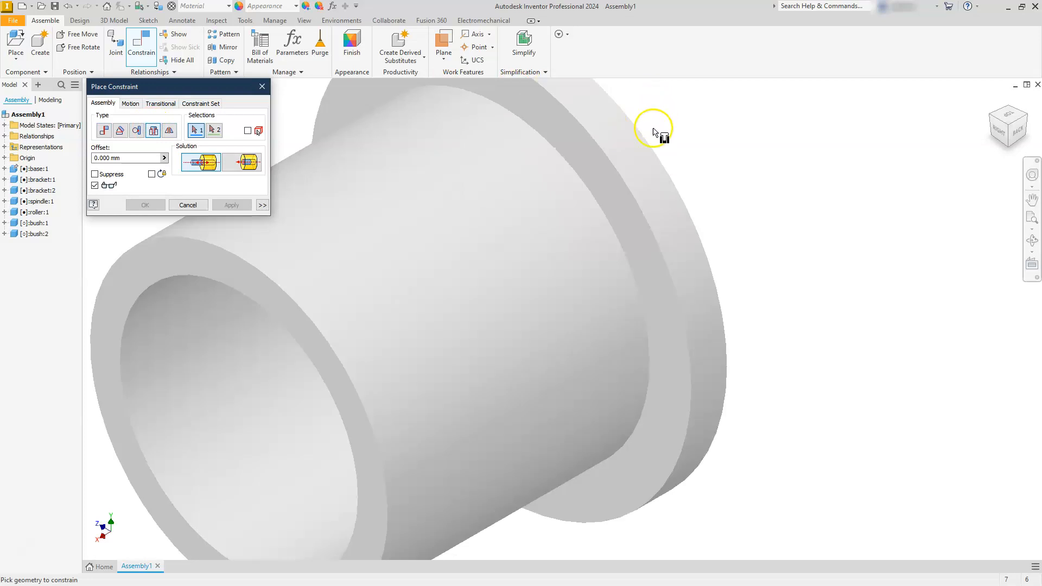
{"action": "left_click", "coordinate": [606, 219]}
{"action": "scroll", "coordinate": [613, 222], "scroll_direction": "down", "scroll_amount": 5}
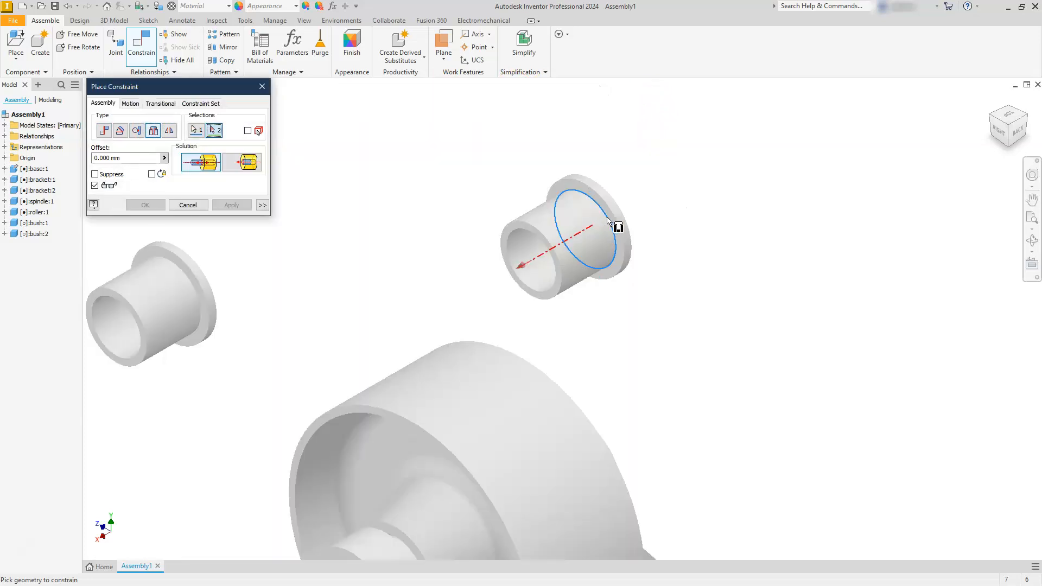
{"action": "scroll", "coordinate": [551, 342], "scroll_direction": "up", "scroll_amount": 5}
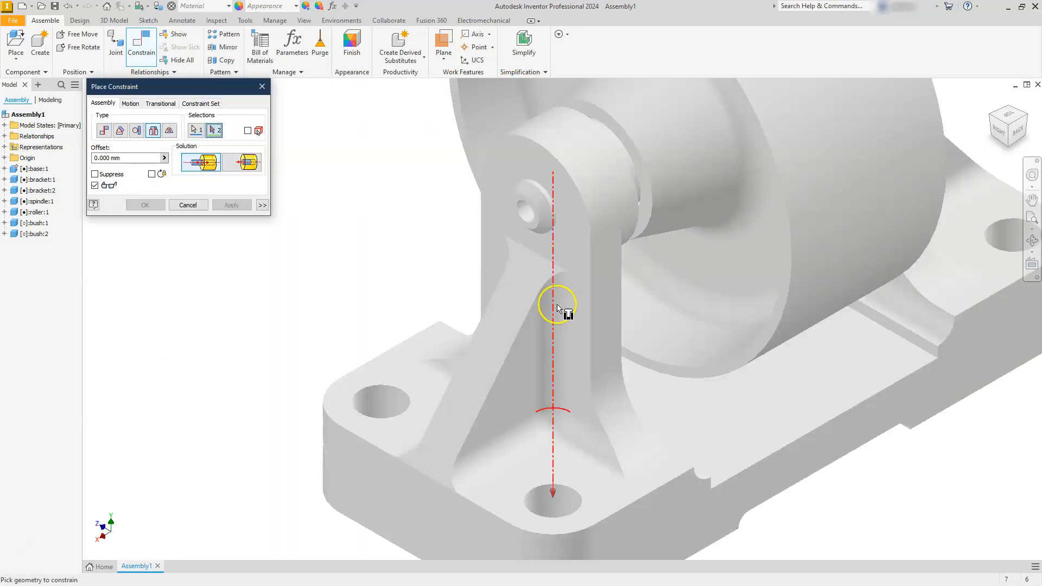
{"action": "left_click", "coordinate": [1029, 121]}
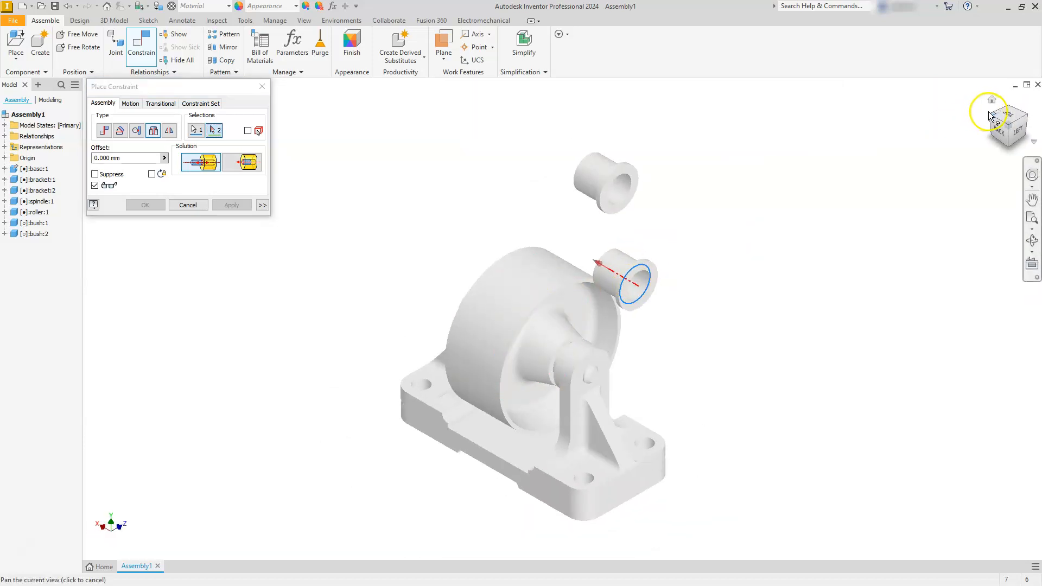
{"action": "left_click", "coordinate": [988, 113]}
{"action": "scroll", "coordinate": [565, 367], "scroll_direction": "up", "scroll_amount": 5}
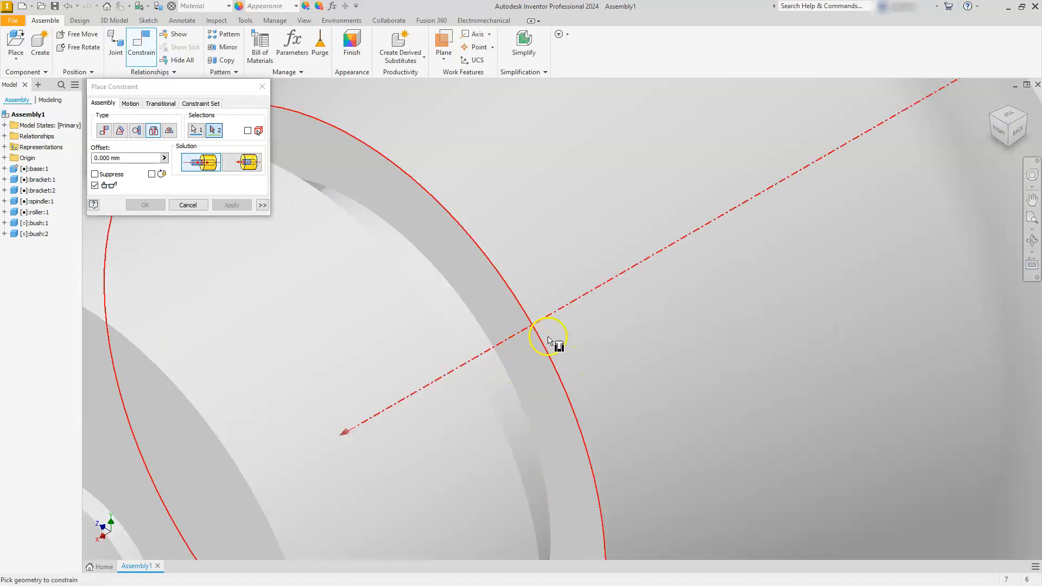
{"action": "left_click", "coordinate": [512, 365]}
{"action": "scroll", "coordinate": [570, 349], "scroll_direction": "down", "scroll_amount": 5}
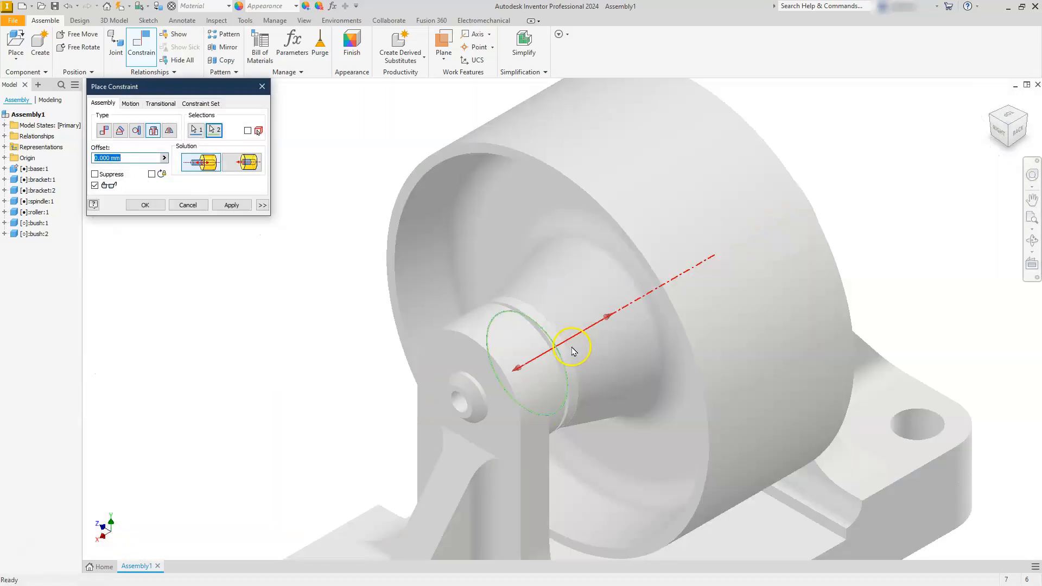
Compare the aligned and opposed solutions from the back, then apply the first bush's Insert constraint as opposed with 0 mm offset
{"action": "left_click", "coordinate": [1014, 131]}
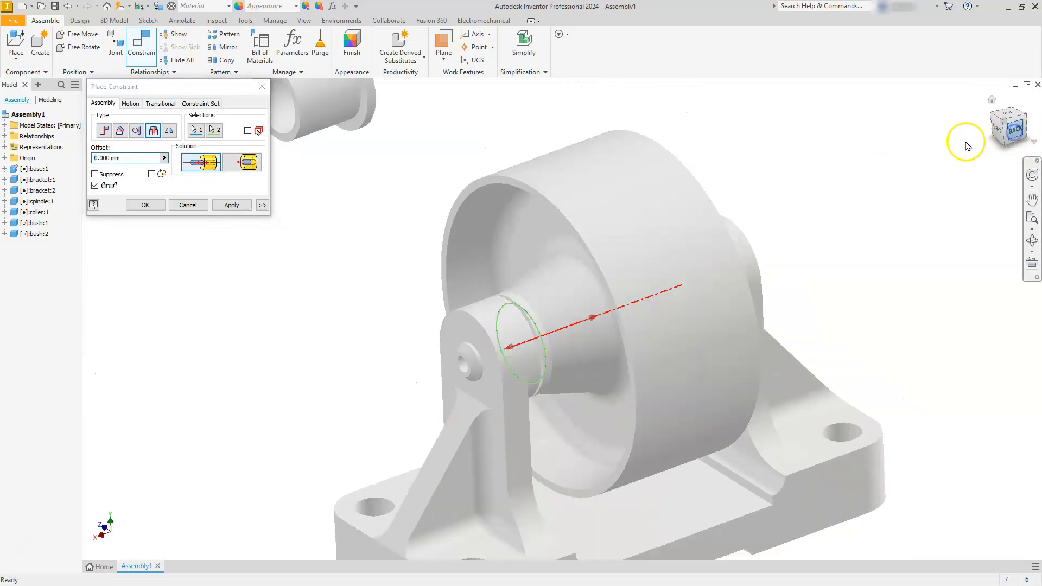
{"action": "scroll", "coordinate": [533, 301], "scroll_direction": "up", "scroll_amount": 5}
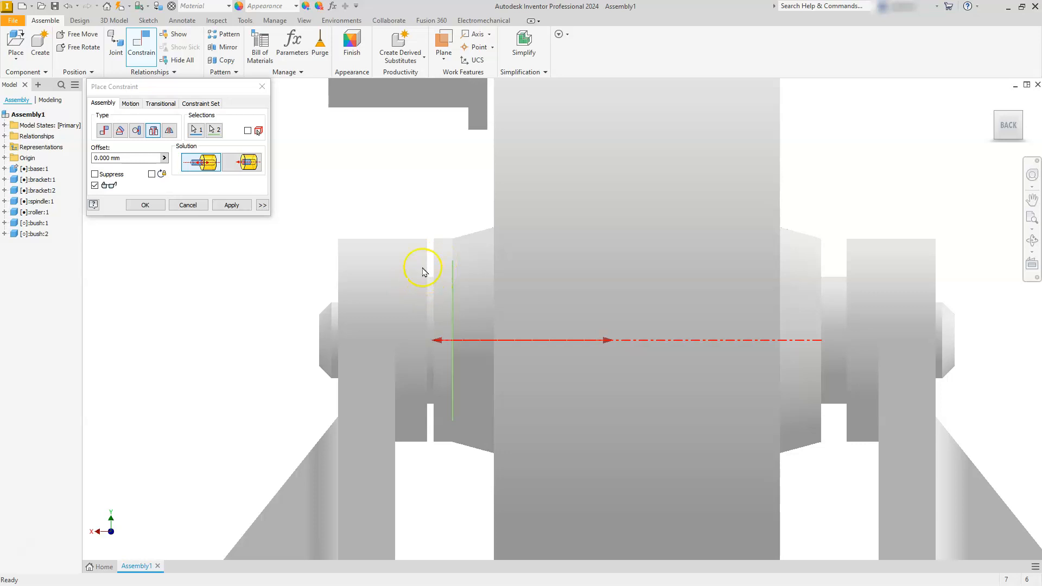
{"action": "left_click", "coordinate": [242, 163]}
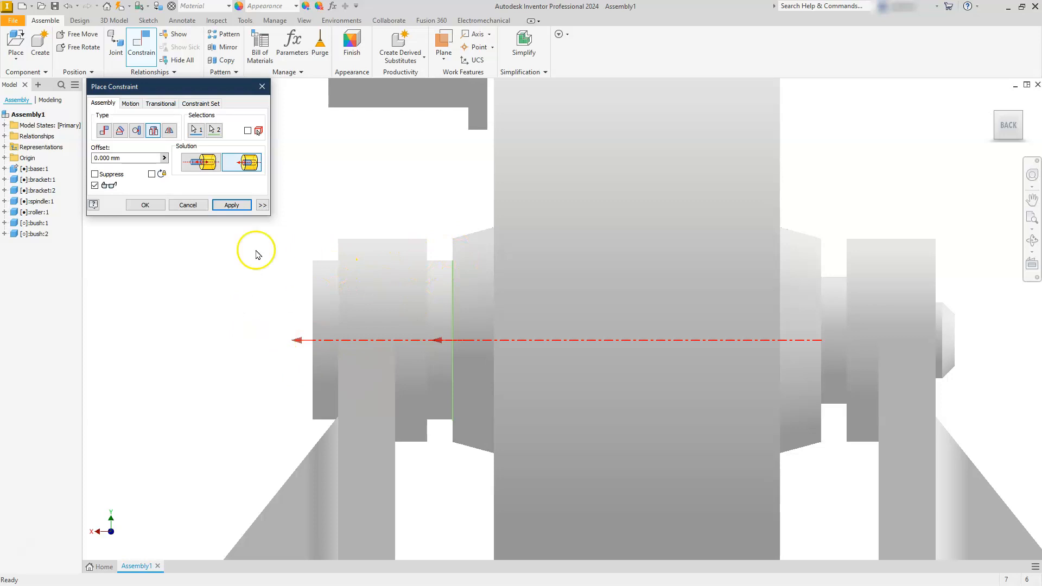
{"action": "left_click", "coordinate": [199, 162]}
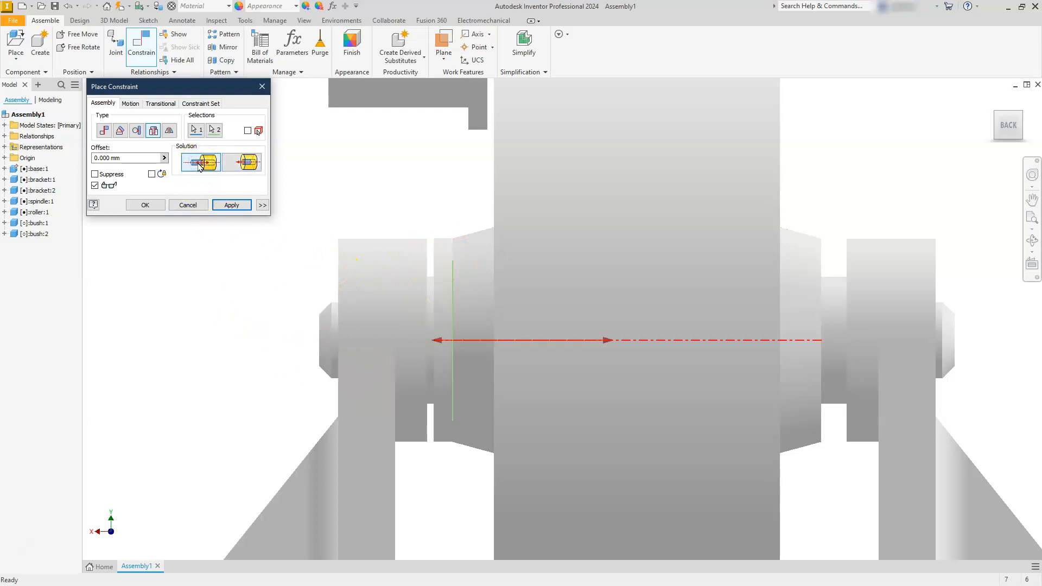
{"action": "left_click", "coordinate": [229, 204]}
Insert the second bush into the roller's other end, matching its flange shoulder edge to the hub edge with the opposed solution
{"action": "scroll", "coordinate": [341, 304], "scroll_direction": "down", "scroll_amount": 10}
{"action": "scroll", "coordinate": [349, 302], "scroll_direction": "up", "scroll_amount": 10}
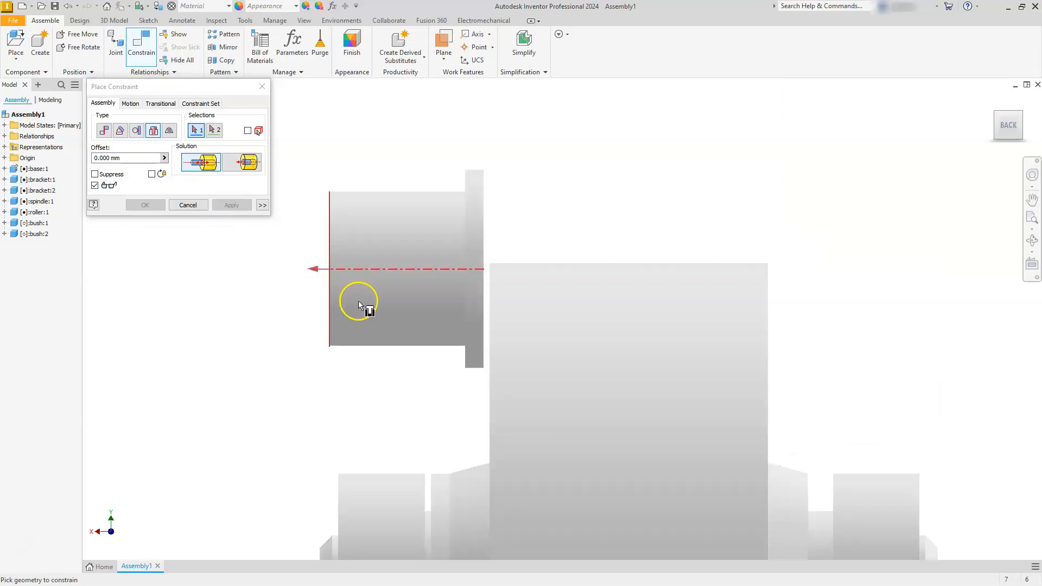
{"action": "left_click", "coordinate": [461, 331]}
{"action": "scroll", "coordinate": [404, 339], "scroll_direction": "down", "scroll_amount": 5}
{"action": "scroll", "coordinate": [539, 442], "scroll_direction": "up", "scroll_amount": 10}
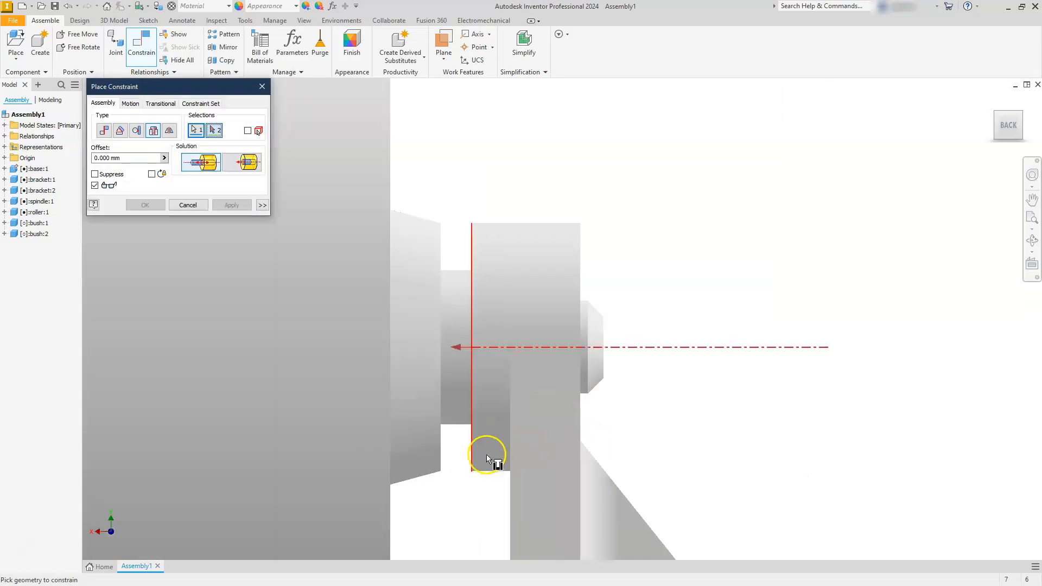
{"action": "left_click", "coordinate": [443, 471]}
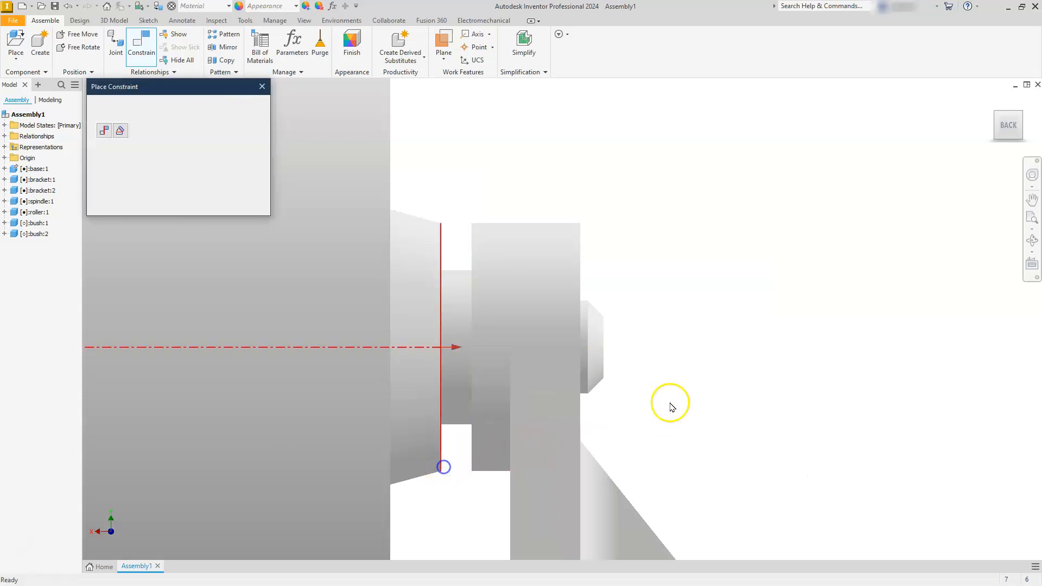
{"action": "left_click", "coordinate": [246, 162]}
{"action": "left_click", "coordinate": [207, 165]}
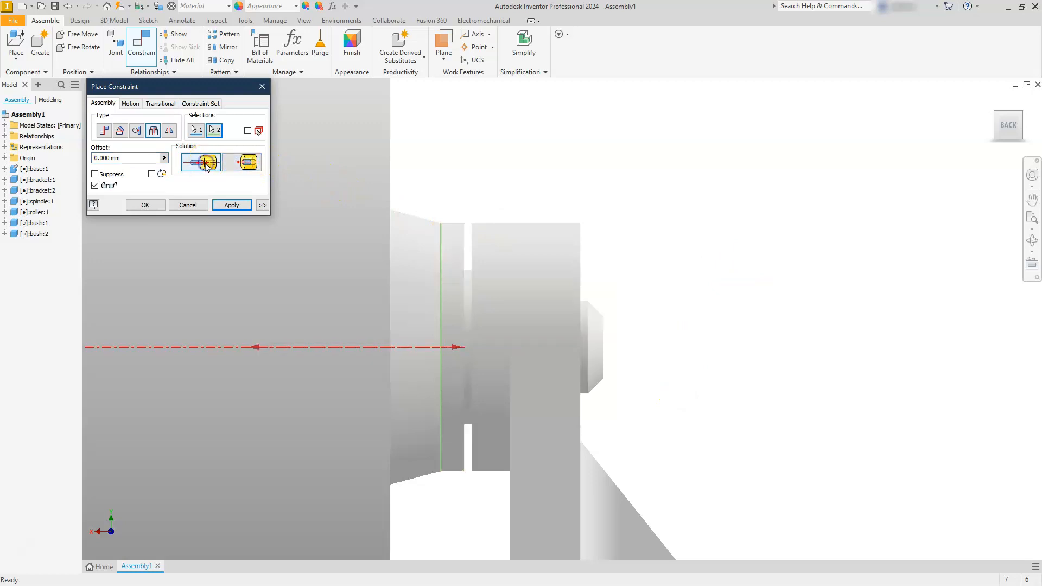
{"action": "left_click", "coordinate": [145, 205]}
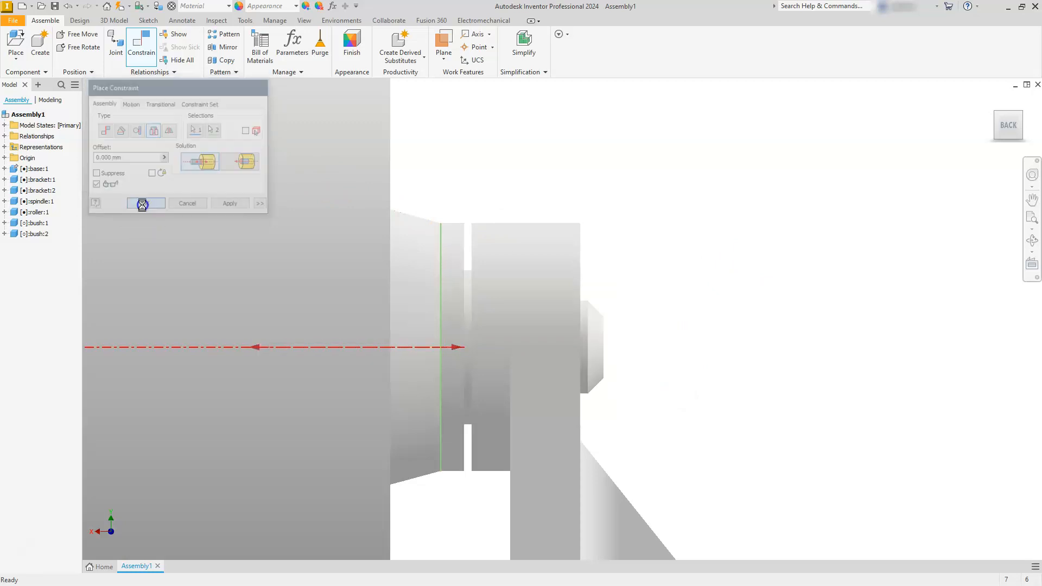
Inspect the fitted bushes in the isometric view and check the constraint listed under bush:1 in the model tree
{"action": "scroll", "coordinate": [646, 346], "scroll_direction": "down", "scroll_amount": 5}
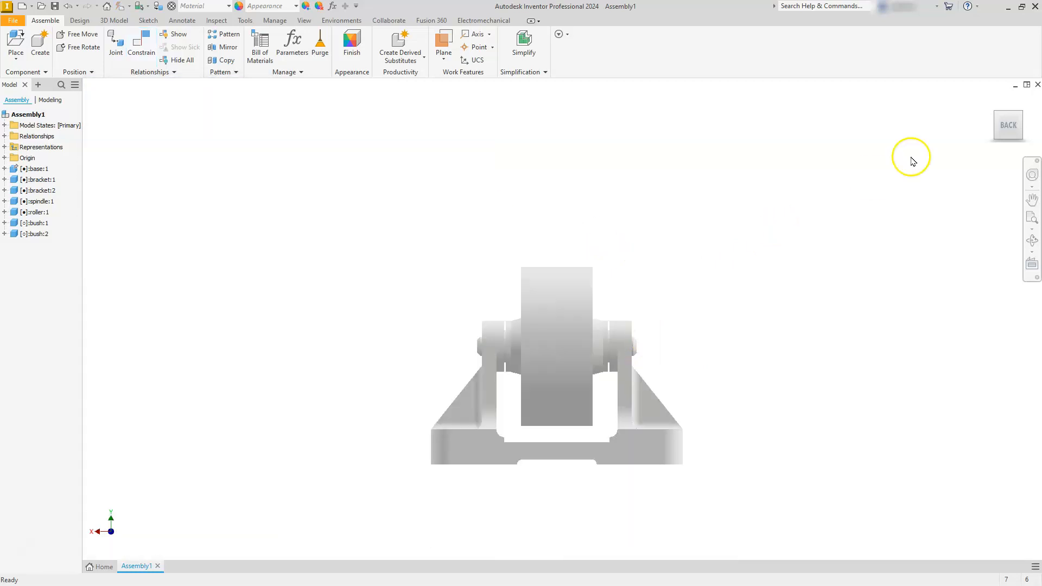
{"action": "left_click", "coordinate": [997, 115]}
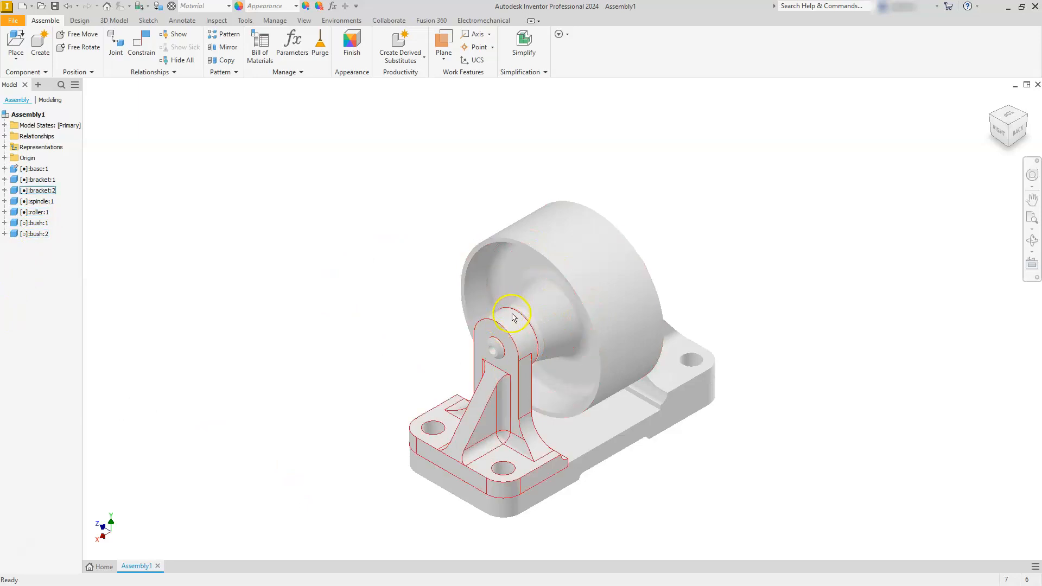
{"action": "left_click", "coordinate": [532, 324]}
{"action": "left_click", "coordinate": [286, 316]}
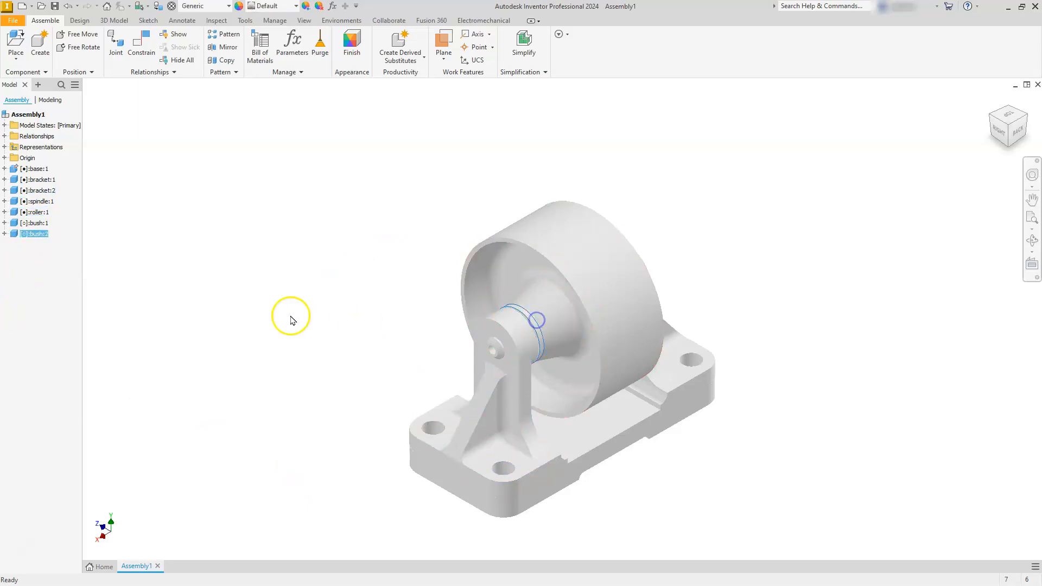
{"action": "left_click", "coordinate": [76, 373]}
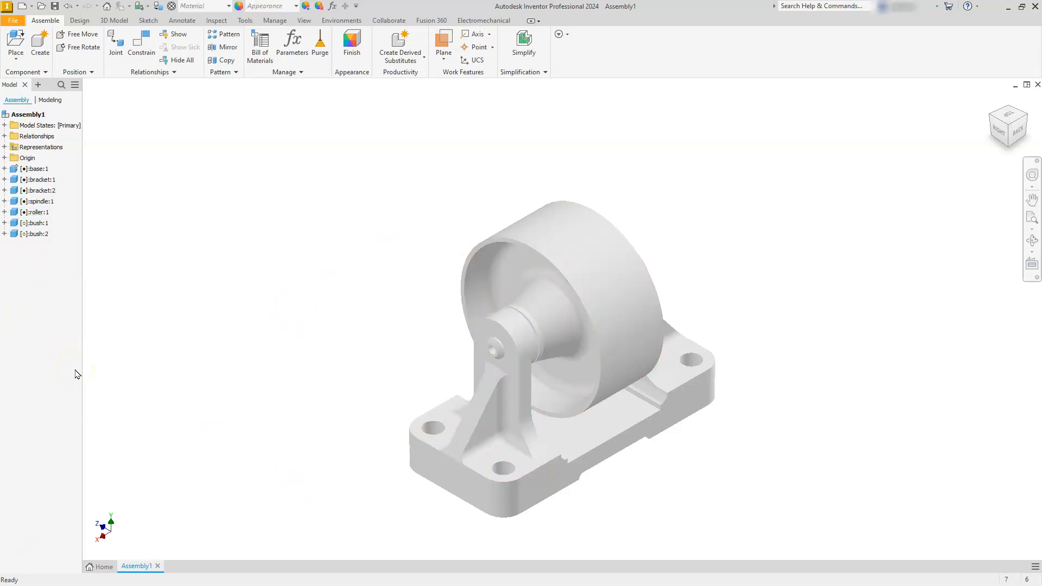
{"action": "left_click", "coordinate": [30, 261]}
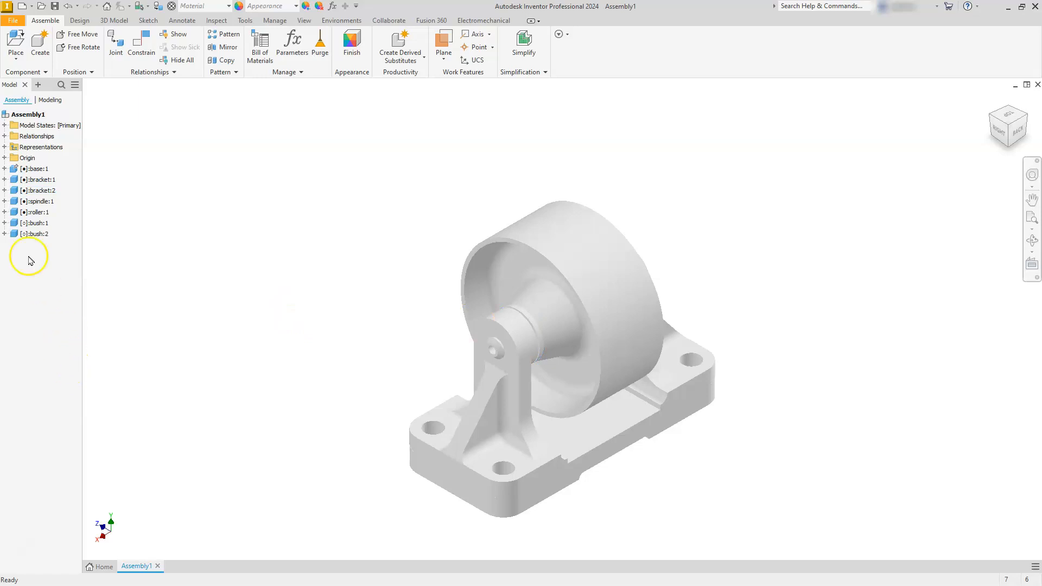
{"action": "left_click", "coordinate": [5, 223]}
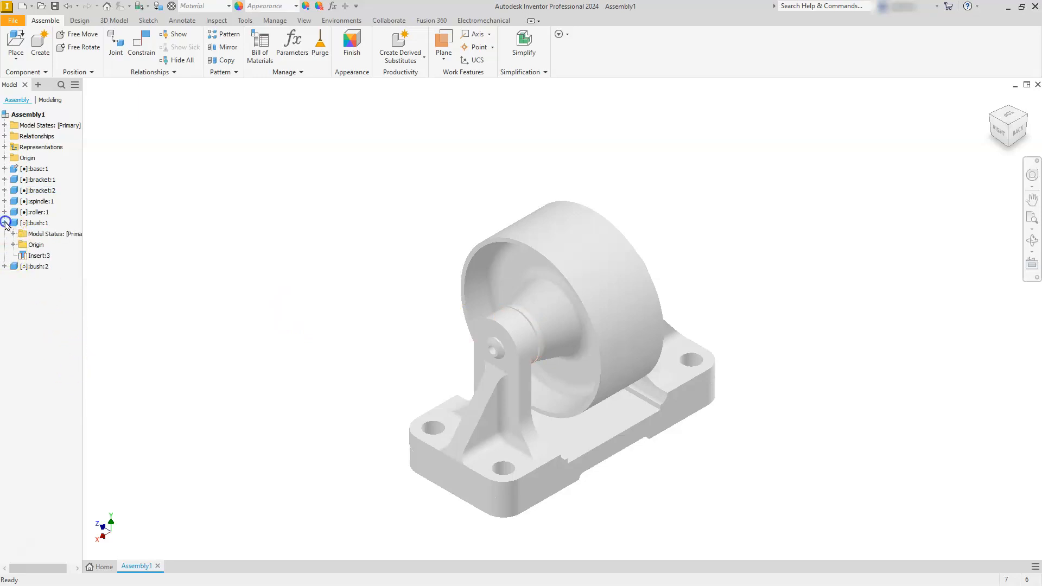
{"action": "left_click", "coordinate": [5, 223]}
{"action": "left_click", "coordinate": [328, 345]}
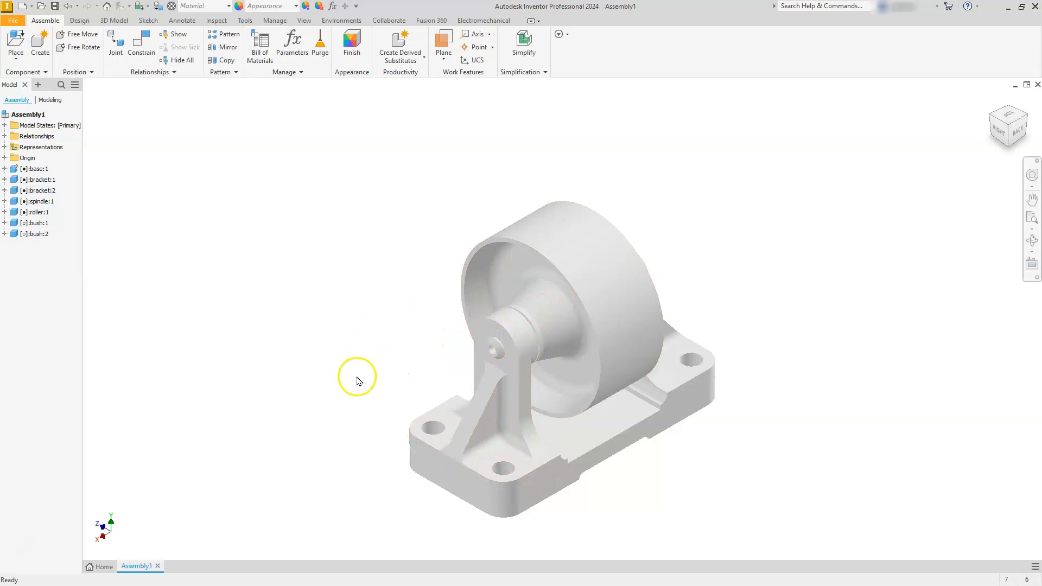
Open Content Center for placing a part and browse to Grease Fittings under Other Parts
{"action": "left_click", "coordinate": [16, 58]}
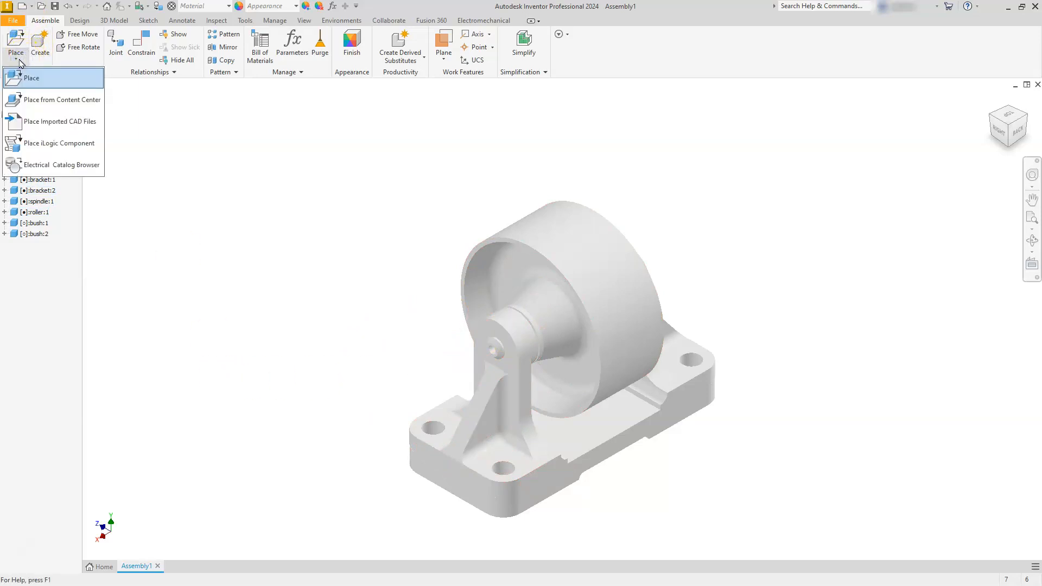
{"action": "left_click", "coordinate": [39, 103]}
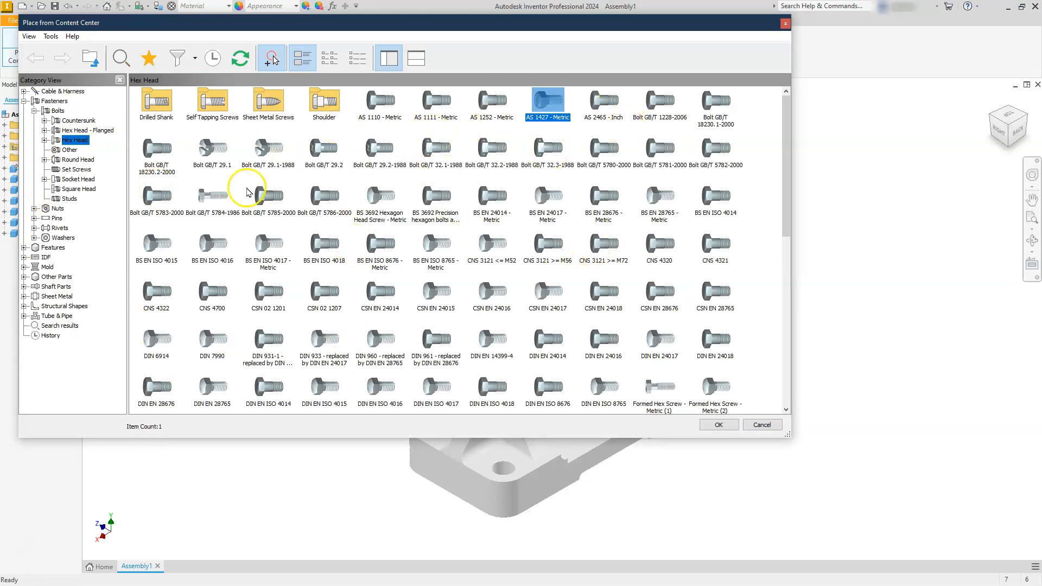
{"action": "left_click", "coordinate": [34, 111]}
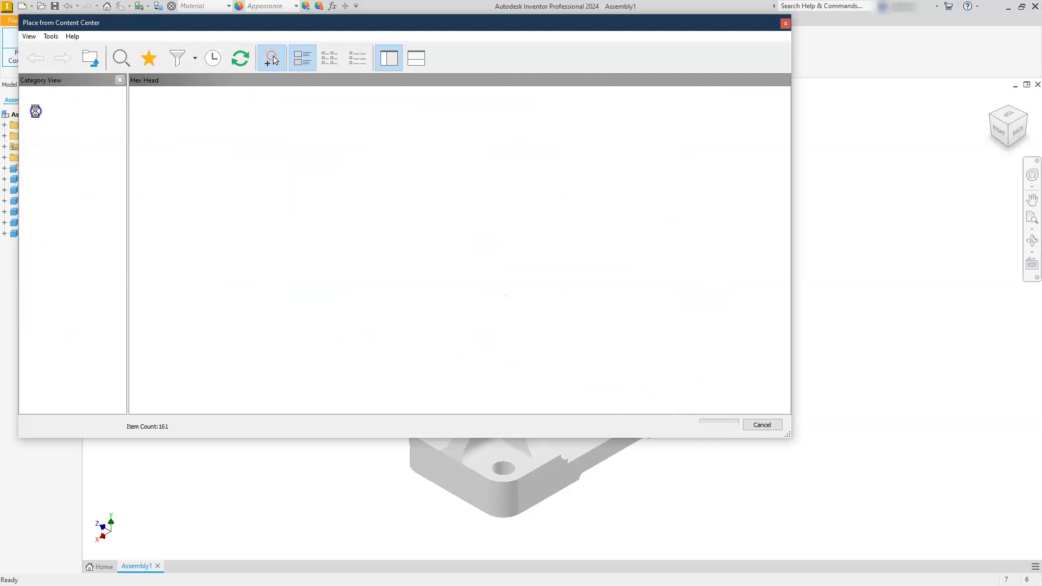
{"action": "left_click", "coordinate": [23, 101]}
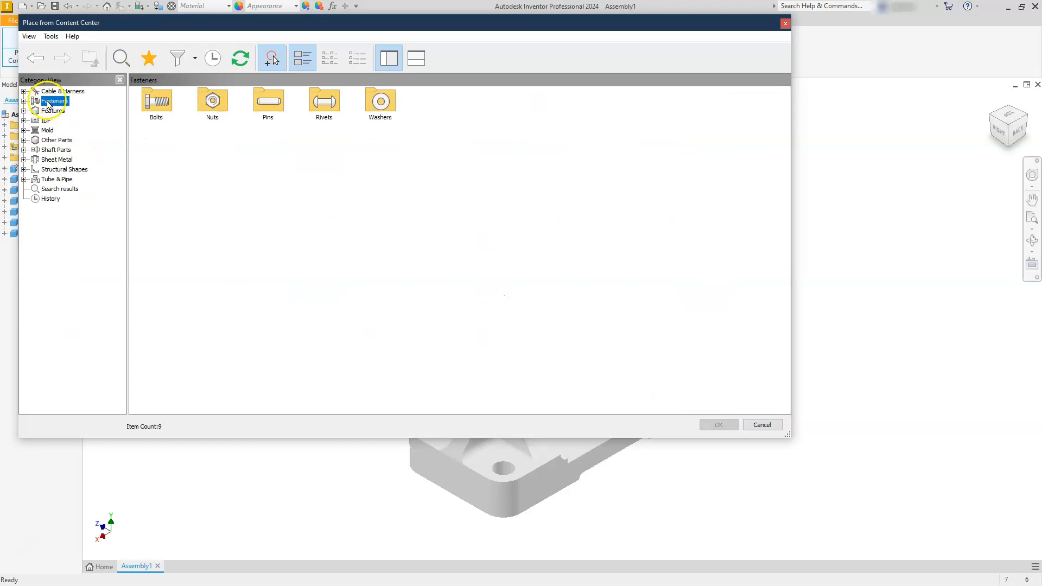
{"action": "left_click", "coordinate": [24, 140]}
{"action": "left_click", "coordinate": [69, 160]}
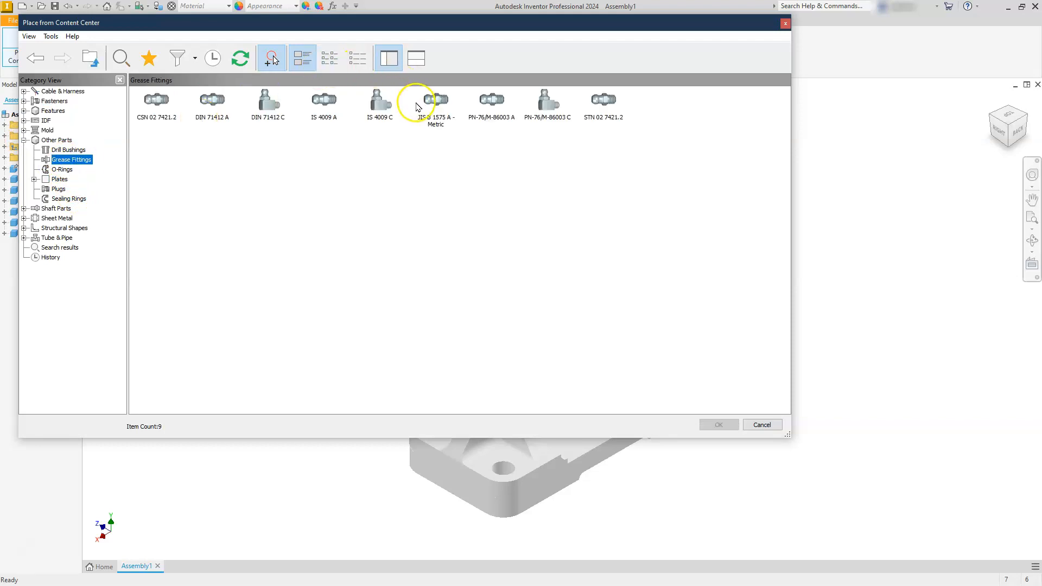
Place a JIS B 1575 A - Metric grease fitting with M6 thread as a standard part in the free space beside the roller
{"action": "left_click", "coordinate": [437, 128]}
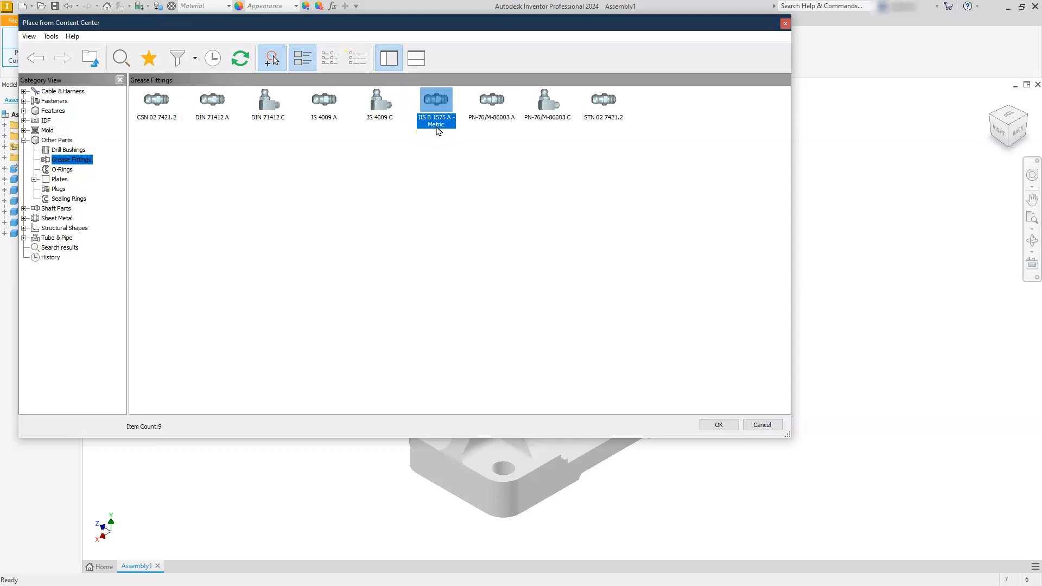
{"action": "left_click", "coordinate": [719, 424]}
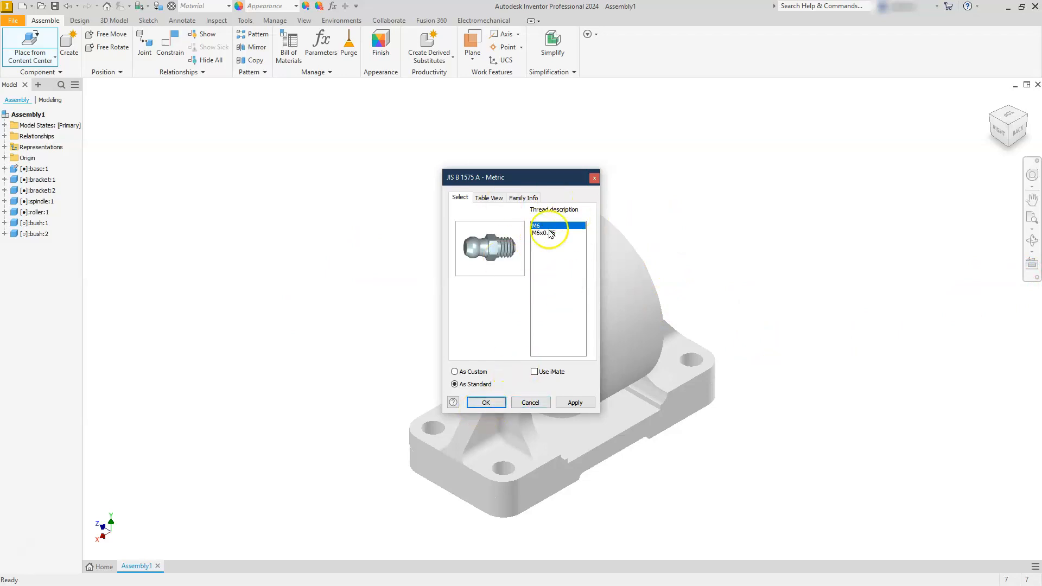
{"action": "left_click", "coordinate": [488, 403]}
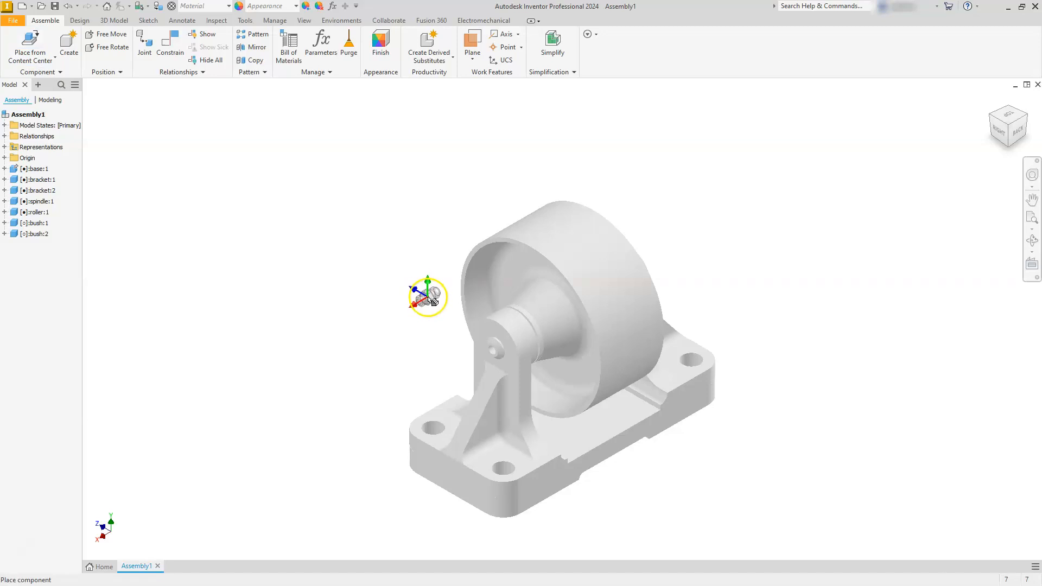
{"action": "left_click", "coordinate": [416, 253]}
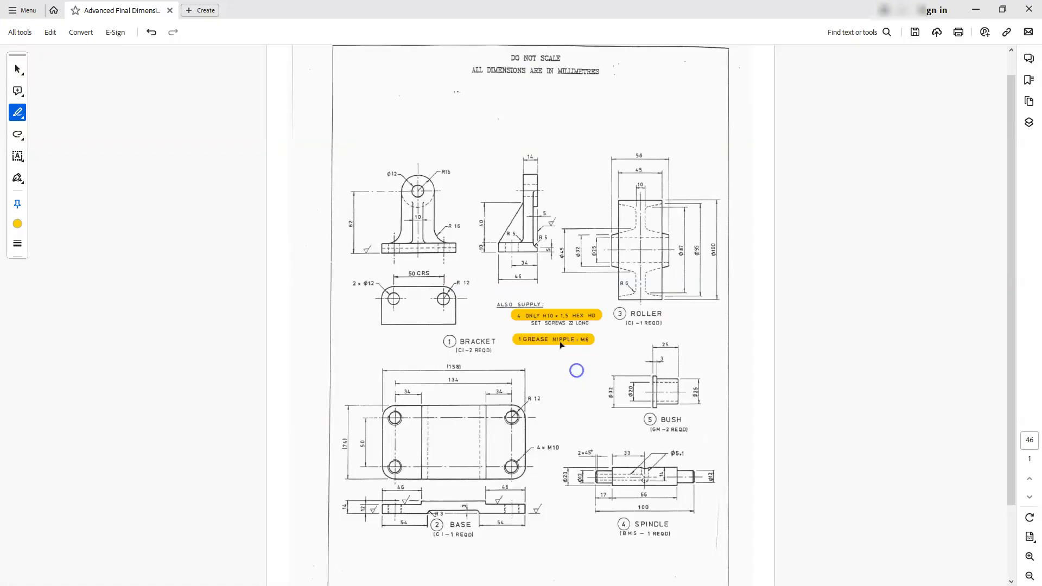
Switch to the drawing PDF in Acrobat and examine the supplied hex set screw and grease nipple specifications
{"action": "scroll", "coordinate": [576, 370], "scroll_direction": "up", "scroll_amount": 1}
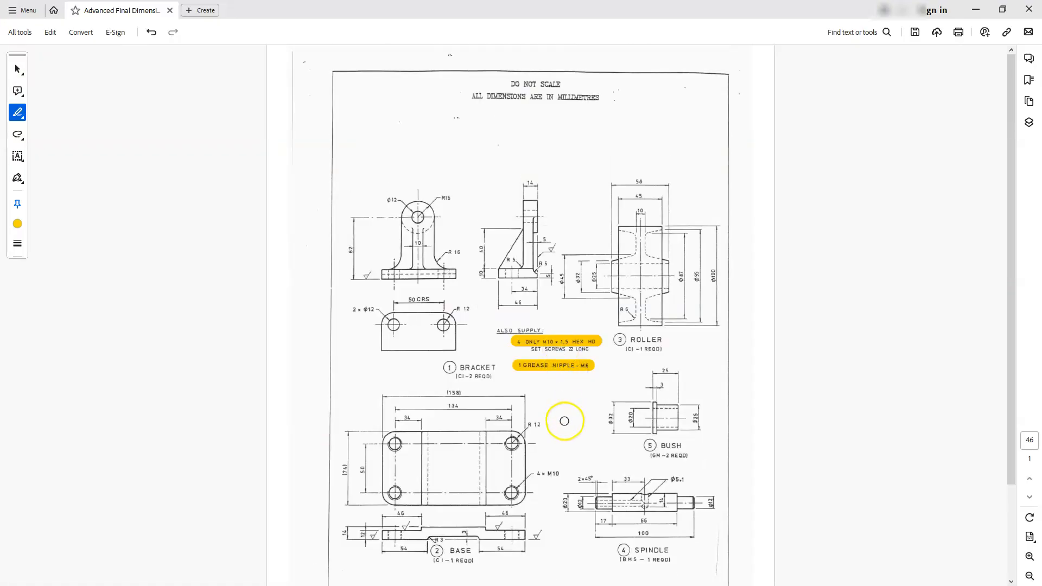
{"action": "scroll", "coordinate": [559, 371], "scroll_direction": "up", "scroll_amount": 5, "text": "ctrl"}
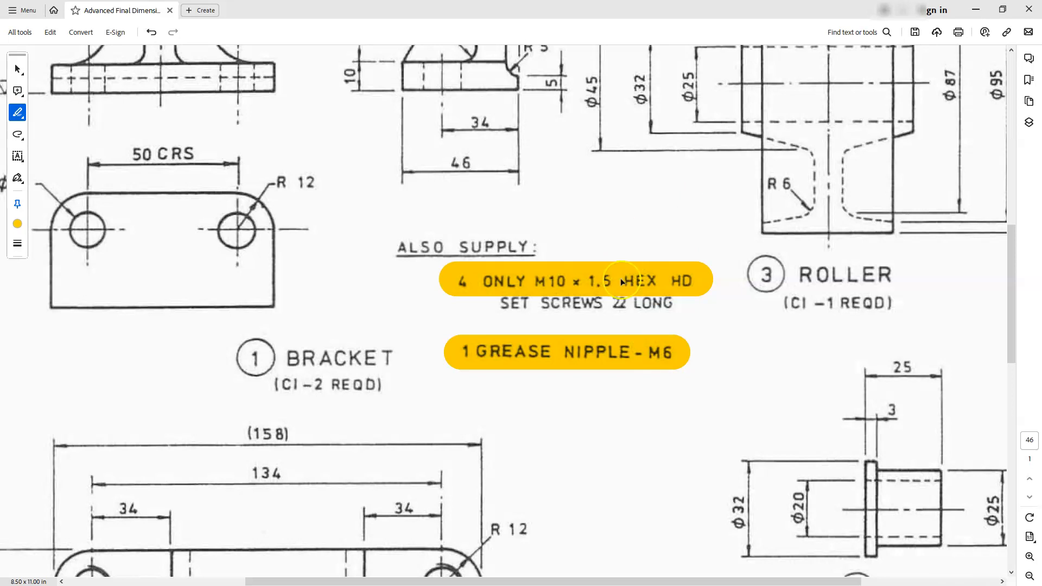
Highlight the 22 LONG length in the hex set screws note on the PDF drawing
{"action": "left_click_drag", "start_coordinate": [614, 305], "coordinate": [677, 304]}
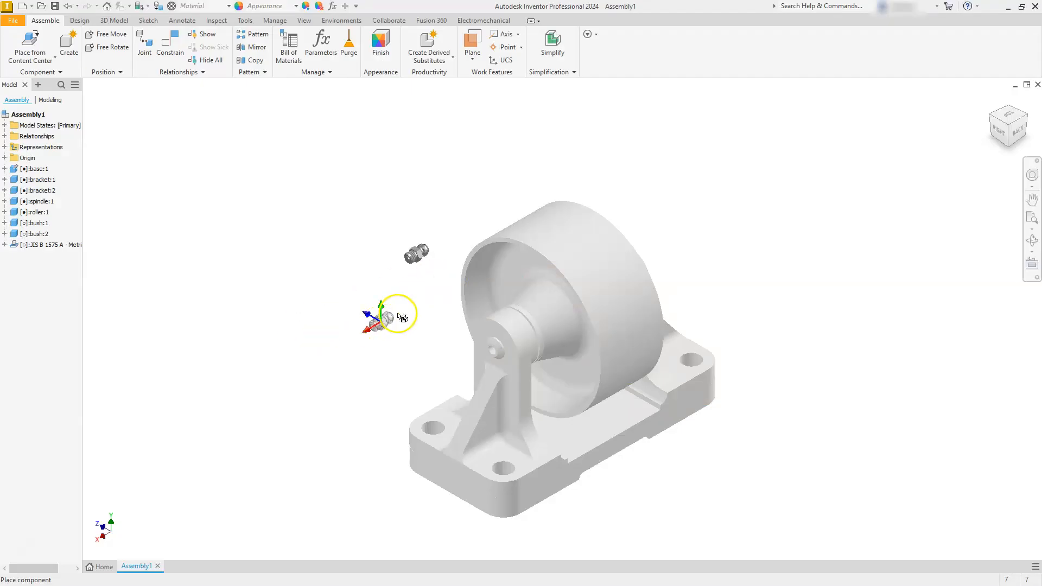
Place an extra JIS B 1575 A grease fitting below the first one, end the placement and delete that extra copy
{"action": "left_click", "coordinate": [377, 329]}
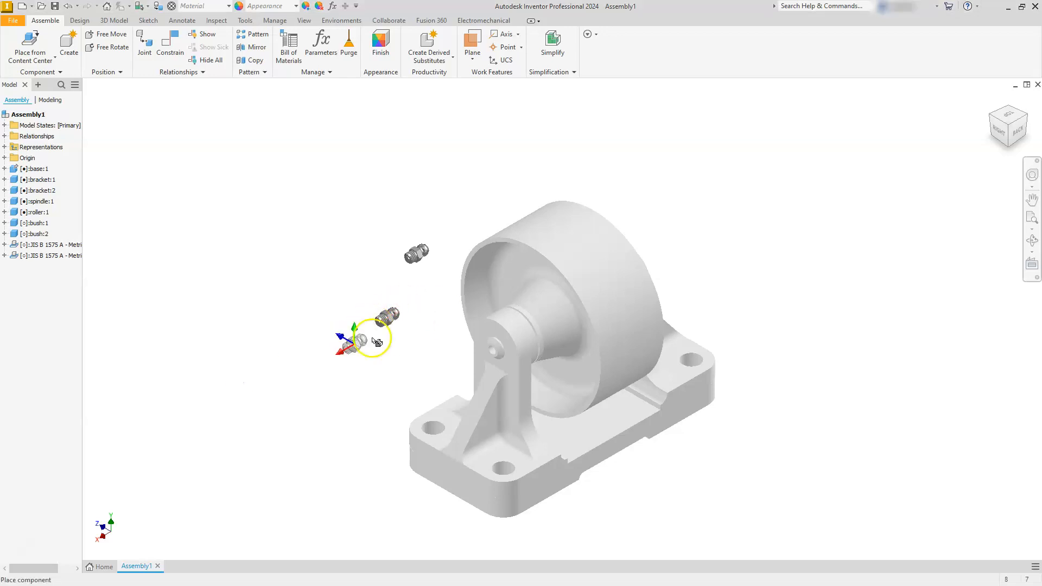
{"action": "key", "text": "Escape"}
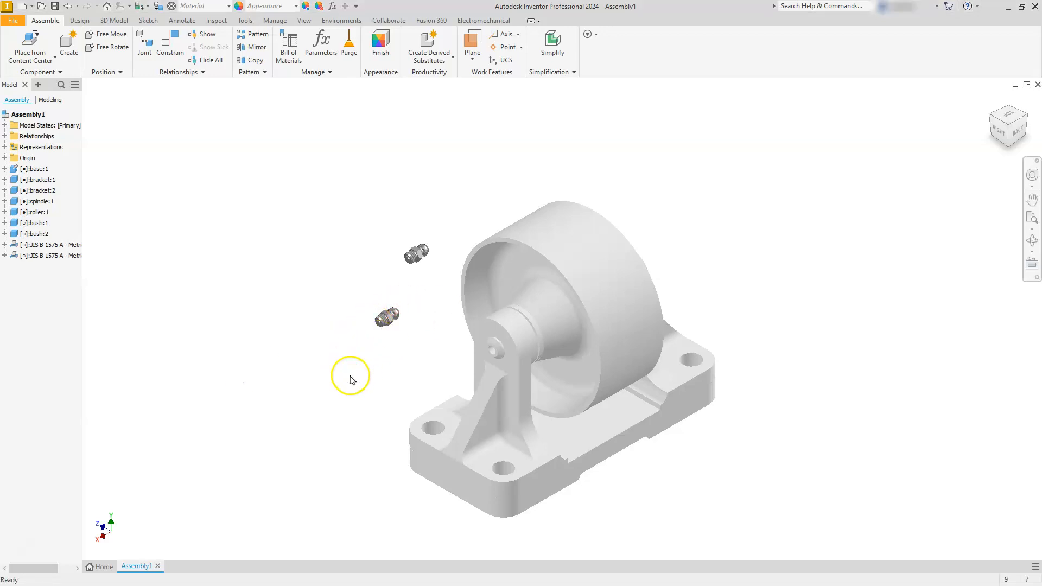
{"action": "left_click", "coordinate": [383, 321]}
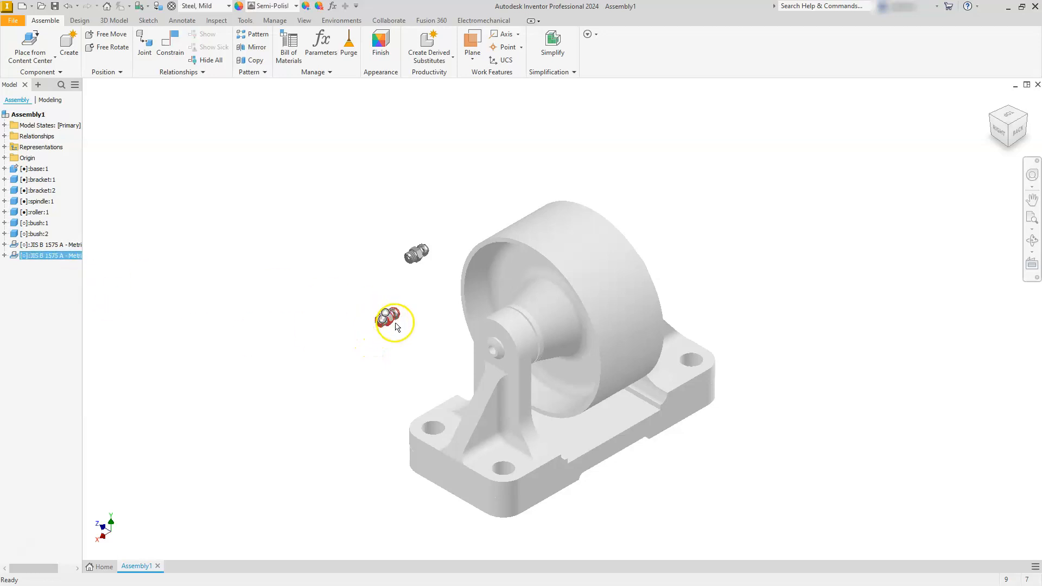
{"action": "key", "text": "Delete"}
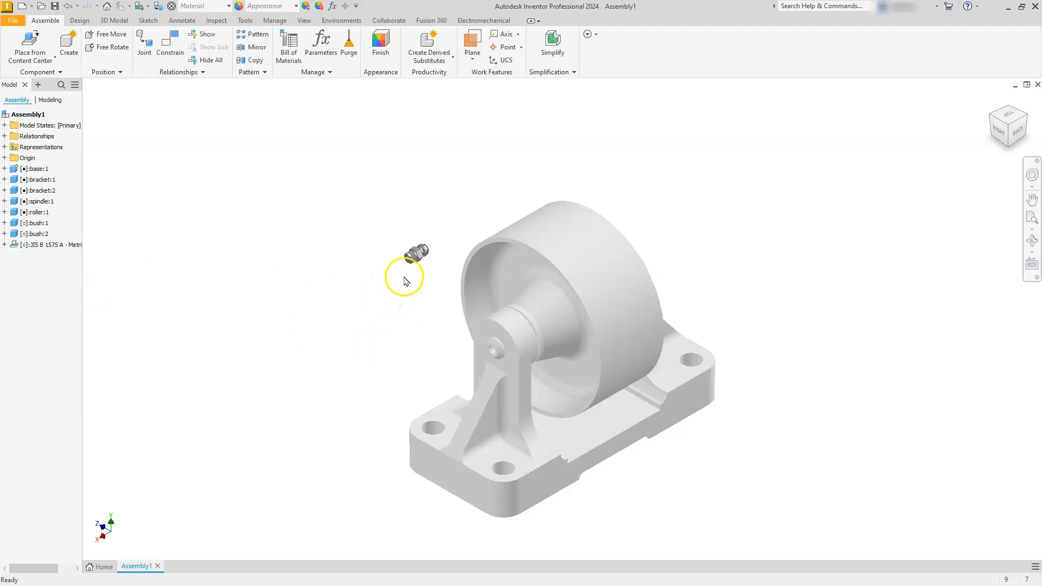
Fit the grease nipple into the spindle's end hole with an Insert constraint between its hex shoulder edge and the hole edge, offset 0 mm
{"action": "scroll", "coordinate": [419, 259], "scroll_direction": "down", "scroll_amount": 5}
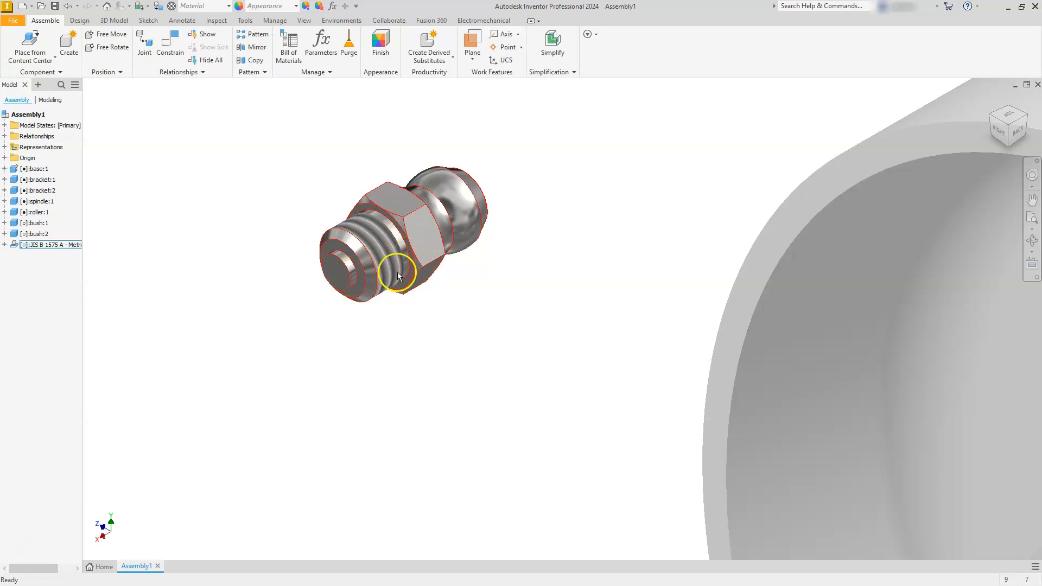
{"action": "scroll", "coordinate": [398, 275], "scroll_direction": "up", "scroll_amount": 5}
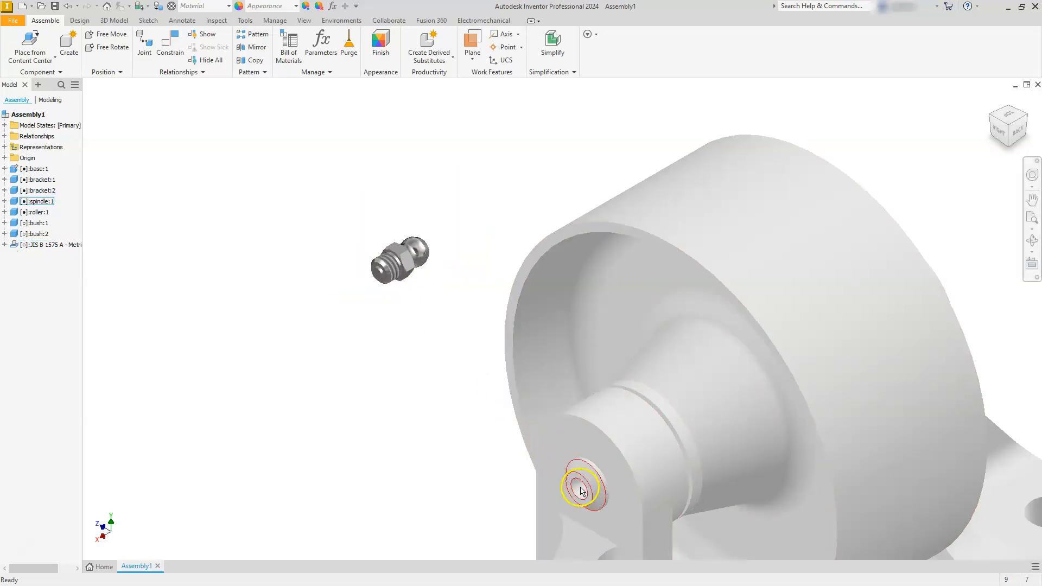
{"action": "left_click", "coordinate": [166, 46]}
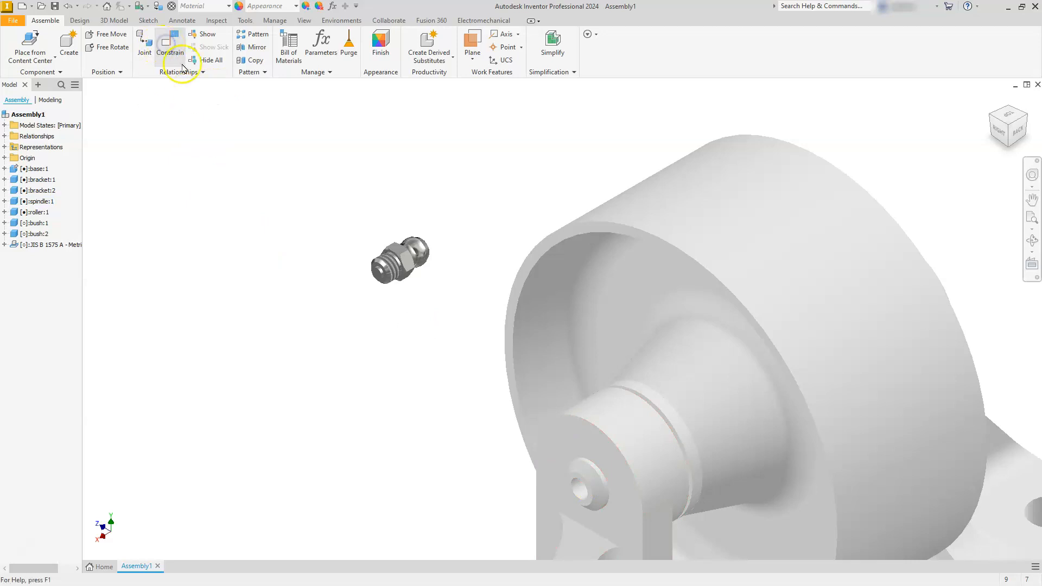
{"action": "left_click", "coordinate": [153, 130]}
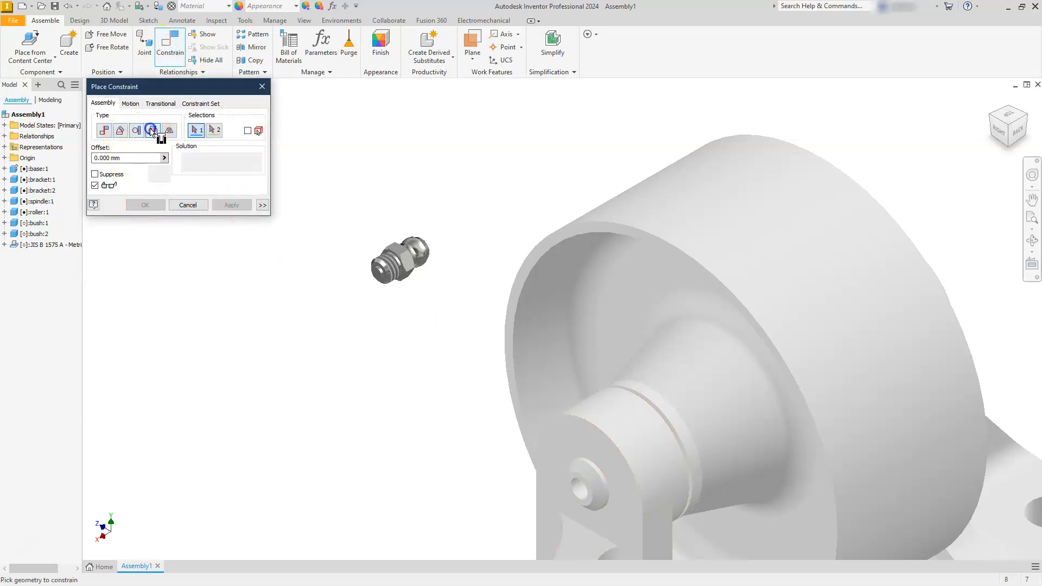
{"action": "scroll", "coordinate": [372, 263], "scroll_direction": "down", "scroll_amount": 5}
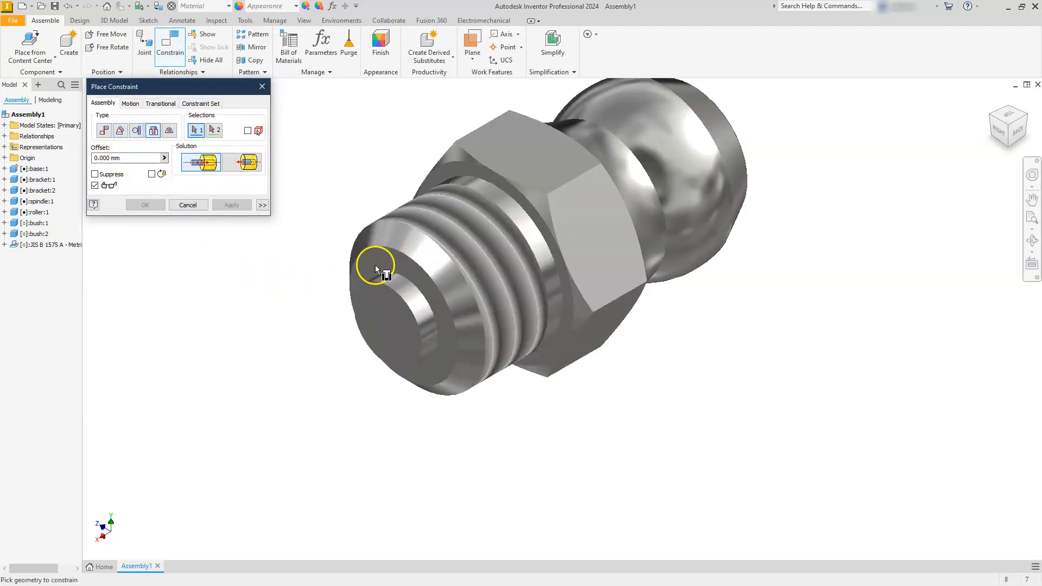
{"action": "left_click", "coordinate": [500, 202]}
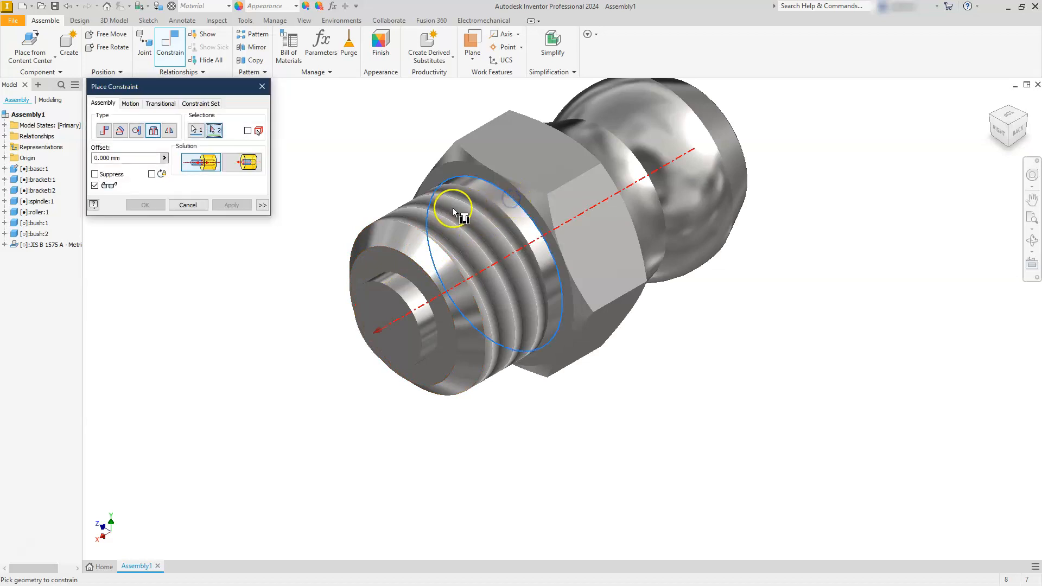
{"action": "scroll", "coordinate": [452, 207], "scroll_direction": "up", "scroll_amount": 5}
{"action": "scroll", "coordinate": [536, 319], "scroll_direction": "down", "scroll_amount": 5}
{"action": "left_click", "coordinate": [554, 343]}
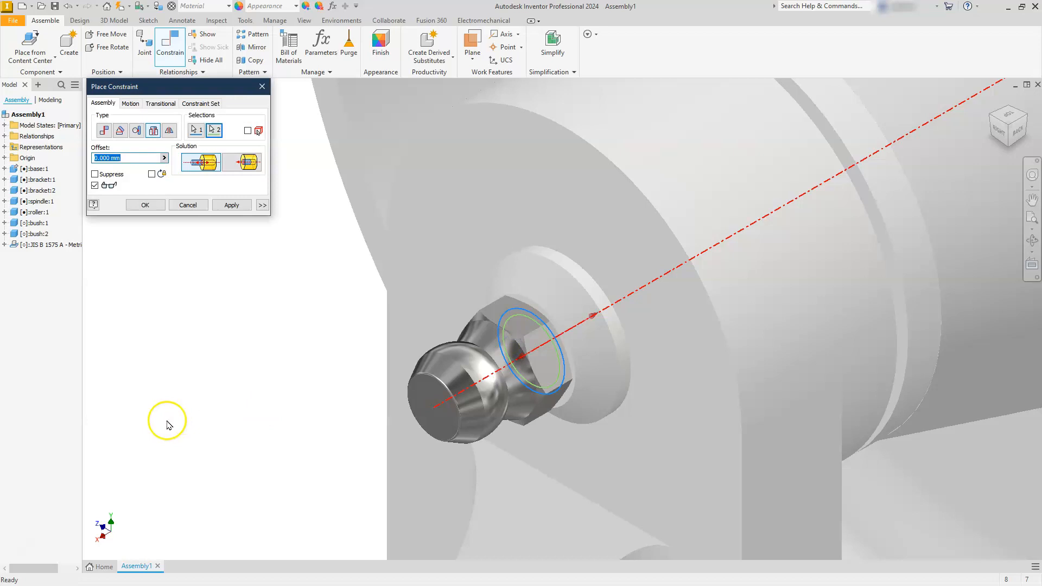
{"action": "left_click", "coordinate": [136, 202]}
{"action": "scroll", "coordinate": [383, 268], "scroll_direction": "up", "scroll_amount": 5}
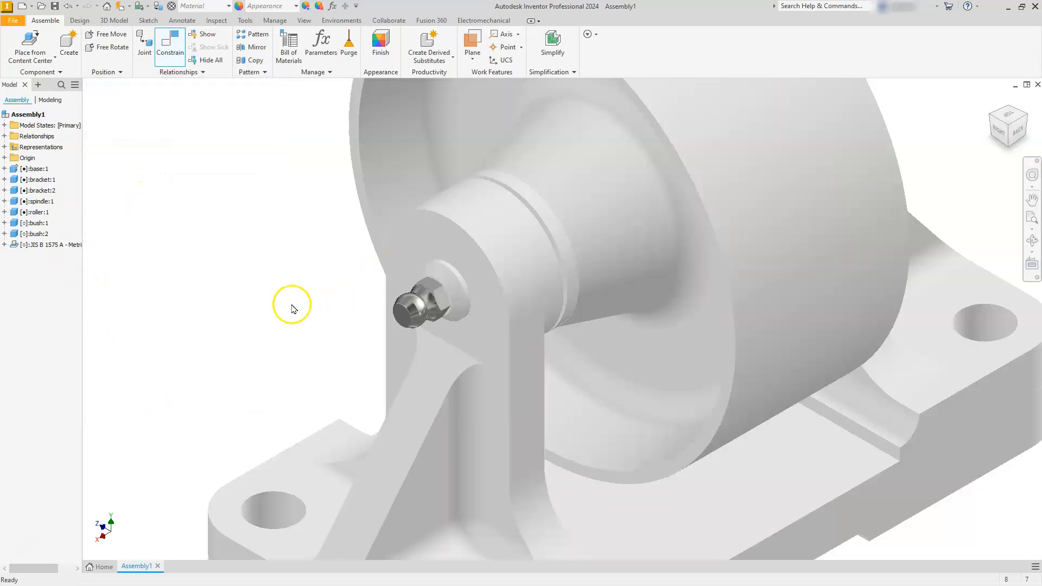
Open Content Center for placing a part and browse to the Hex Head bolts under Fasteners
{"action": "scroll", "coordinate": [291, 307], "scroll_direction": "up", "scroll_amount": 3}
{"action": "middle_click_drag", "start_coordinate": [255, 372], "coordinate": [355, 345]}
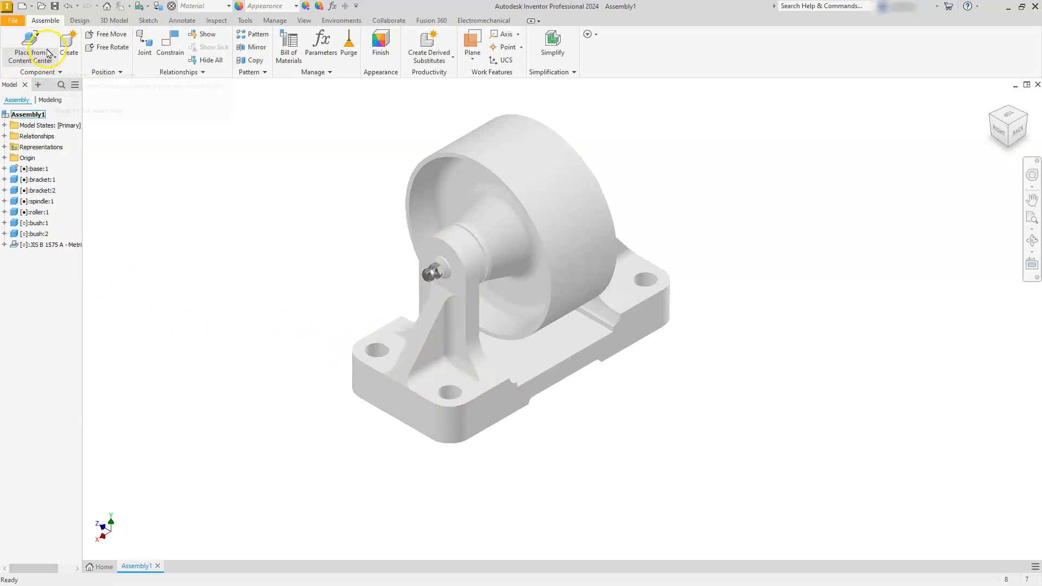
{"action": "left_click", "coordinate": [28, 39]}
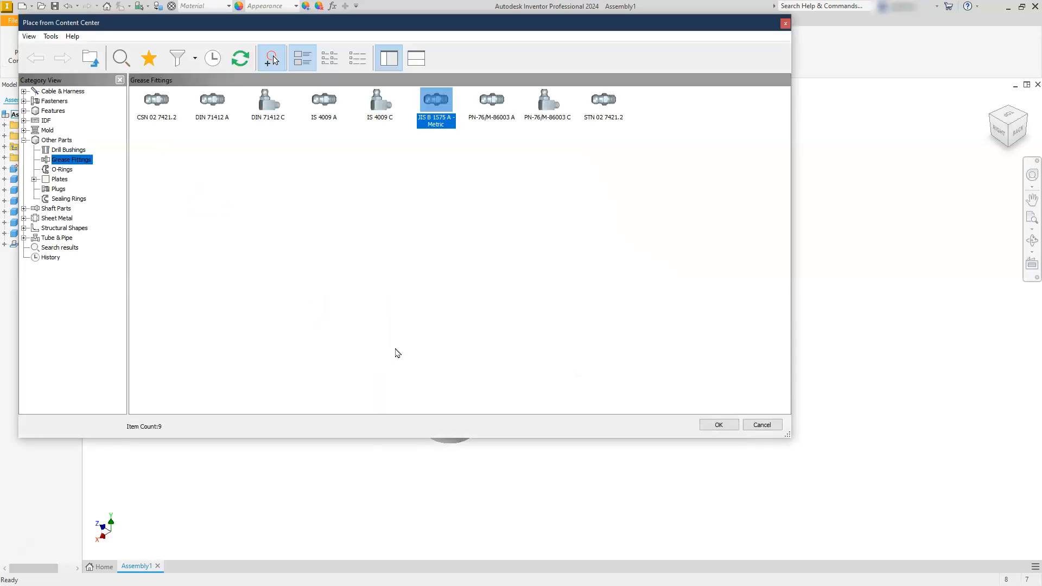
{"action": "left_click", "coordinate": [25, 140]}
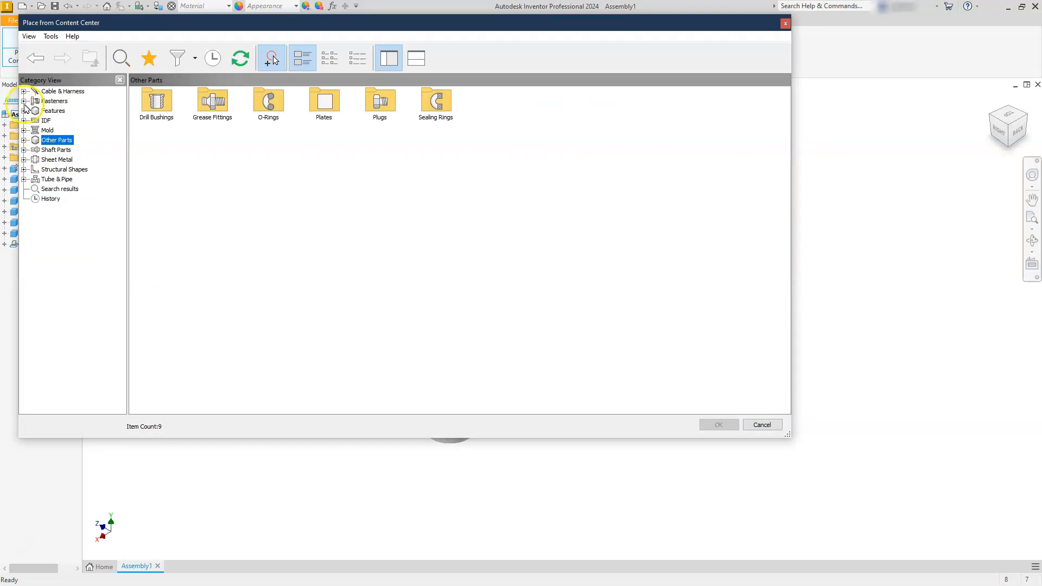
{"action": "left_click", "coordinate": [24, 101]}
{"action": "left_click", "coordinate": [49, 111]}
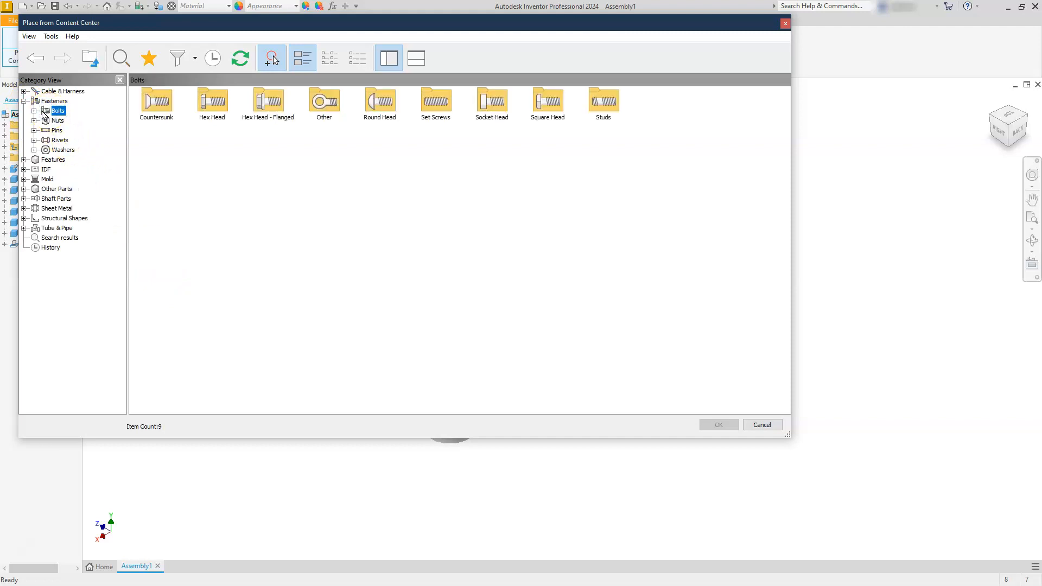
{"action": "left_click", "coordinate": [216, 107]}
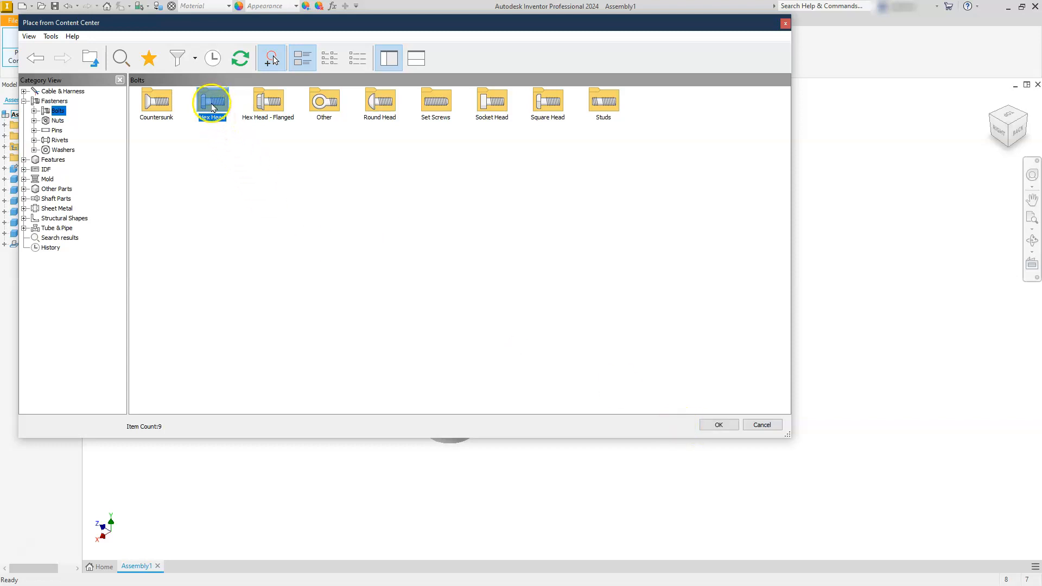
{"action": "double_click", "coordinate": [213, 107]}
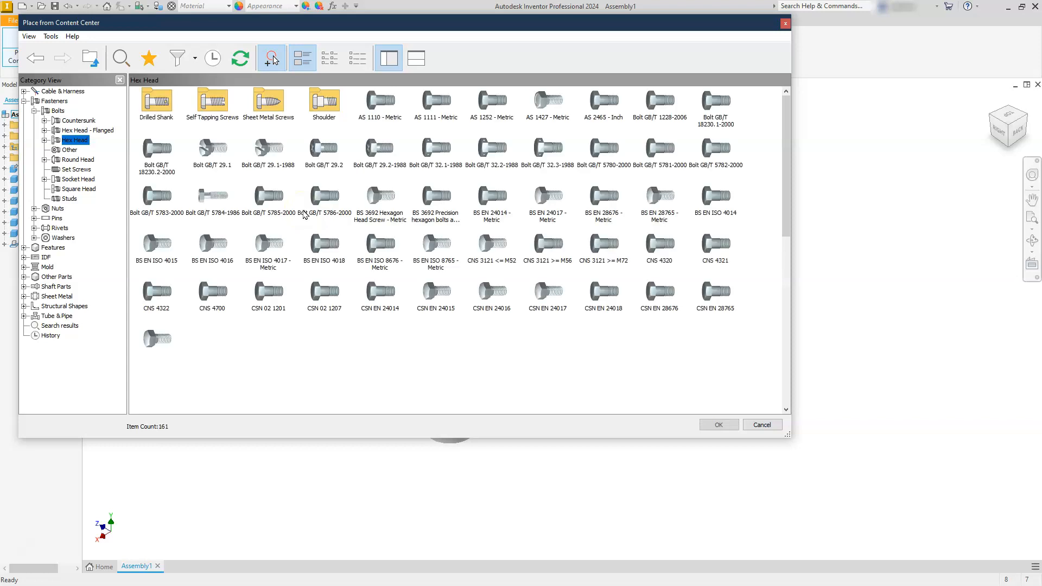
Try to place an AS 1110 - Metric hex bolt in the mounting hole at the base's far end
{"action": "left_click", "coordinate": [379, 106]}
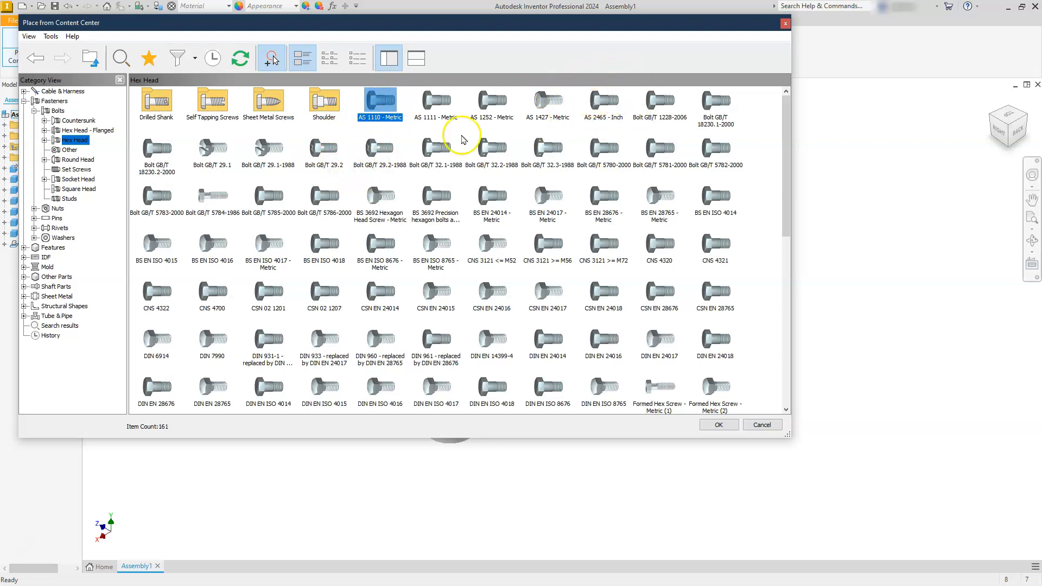
{"action": "double_click", "coordinate": [376, 102]}
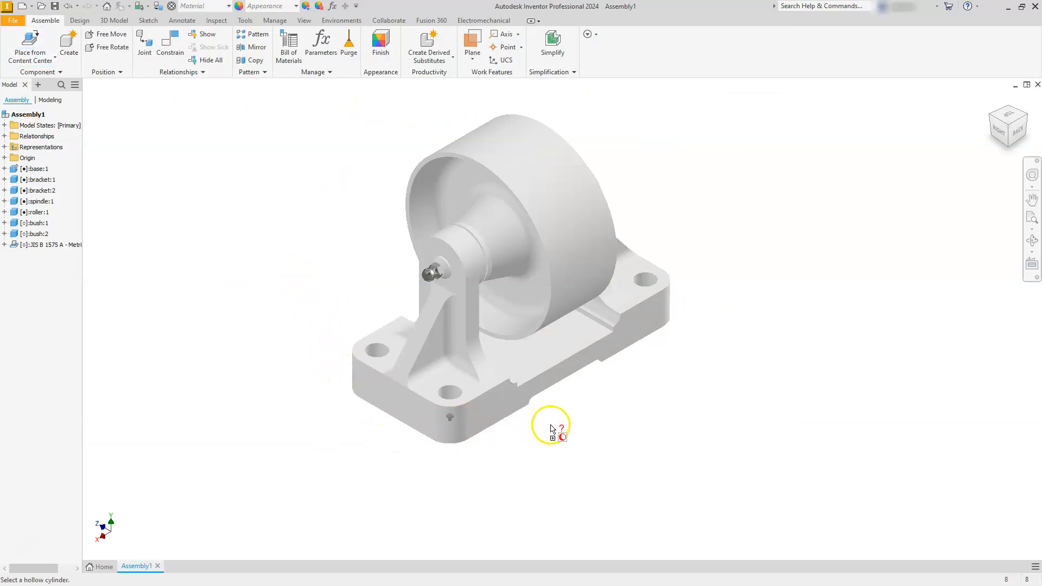
{"action": "left_click", "coordinate": [651, 287]}
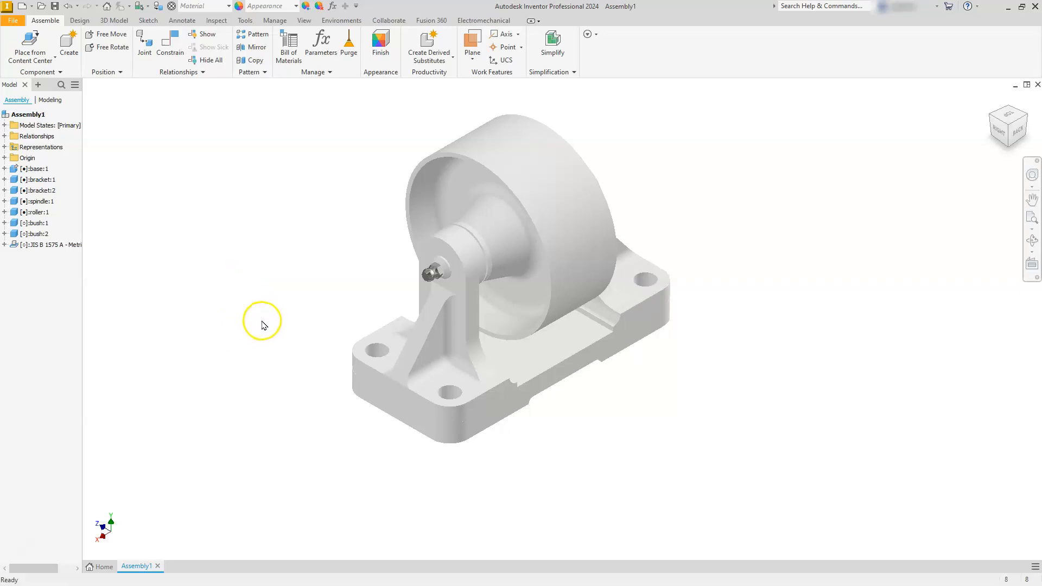
{"action": "left_click", "coordinate": [34, 43]}
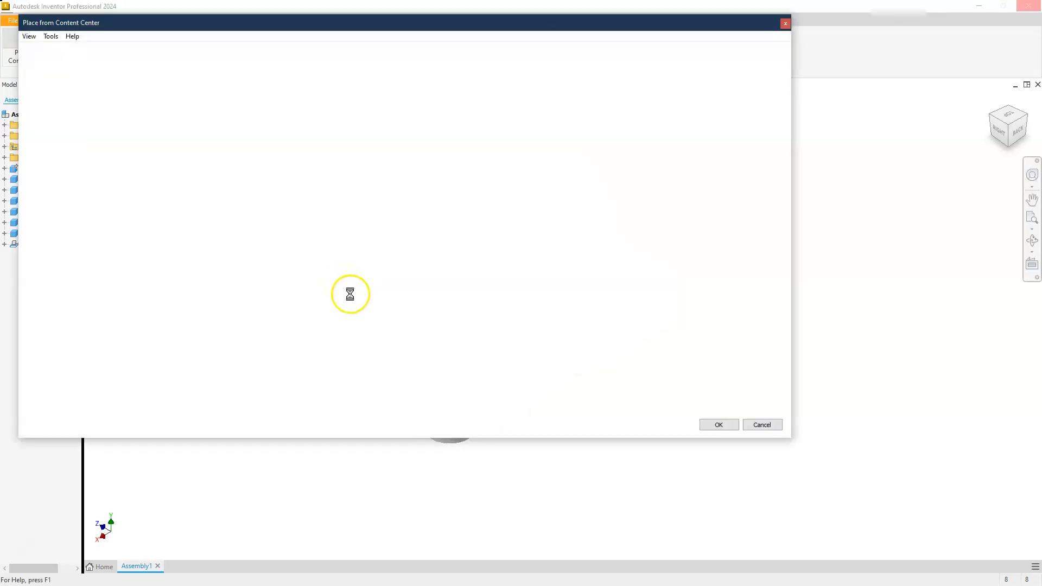
{"action": "left_click", "coordinate": [386, 98]}
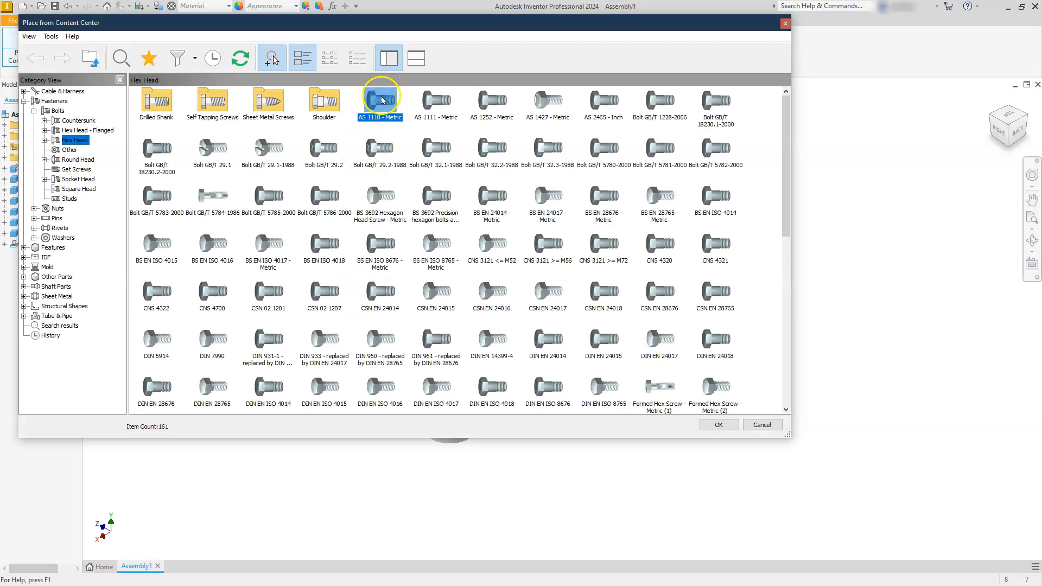
{"action": "double_click", "coordinate": [388, 98]}
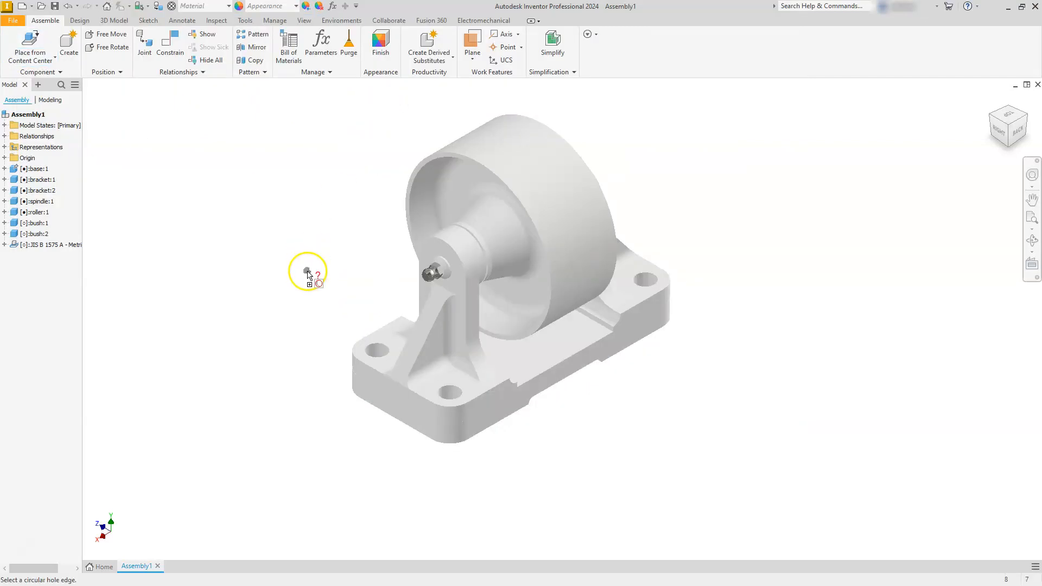
{"action": "right_click", "coordinate": [307, 272]}
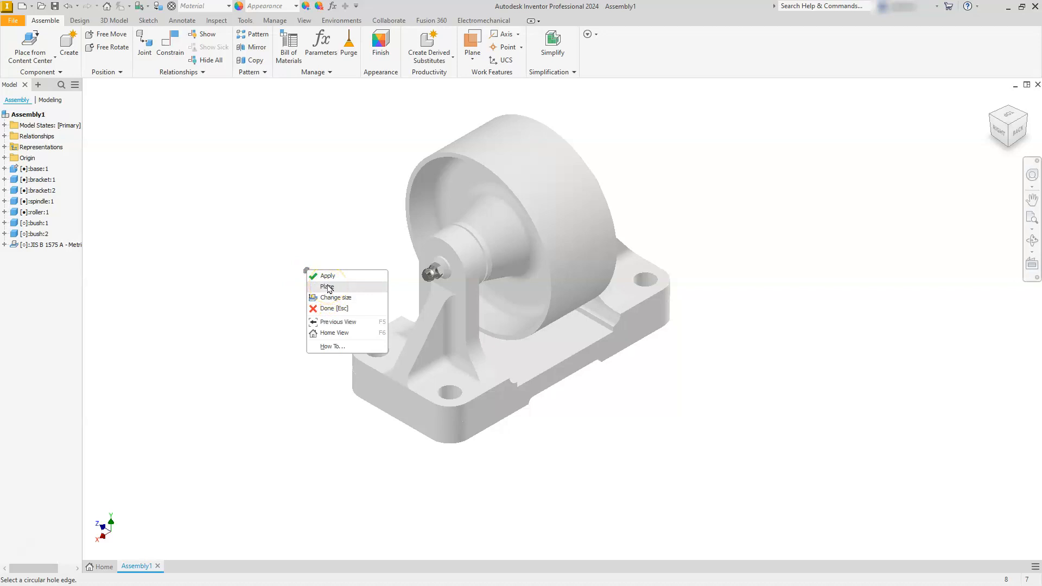
{"action": "left_click", "coordinate": [328, 287]}
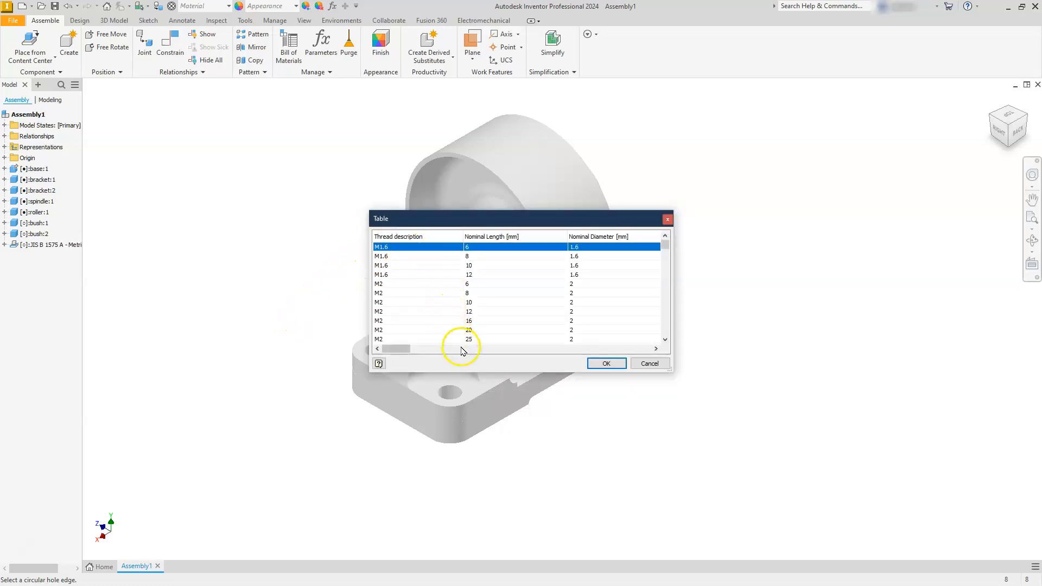
{"action": "scroll", "coordinate": [414, 273], "scroll_direction": "down", "scroll_amount": 5}
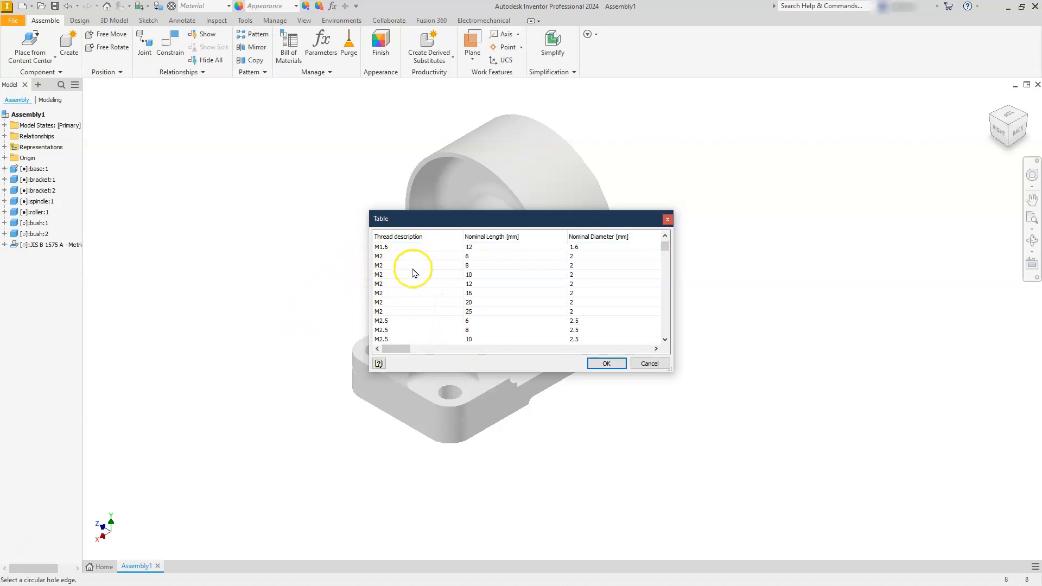
{"action": "scroll", "coordinate": [415, 273], "scroll_direction": "down", "scroll_amount": 3}
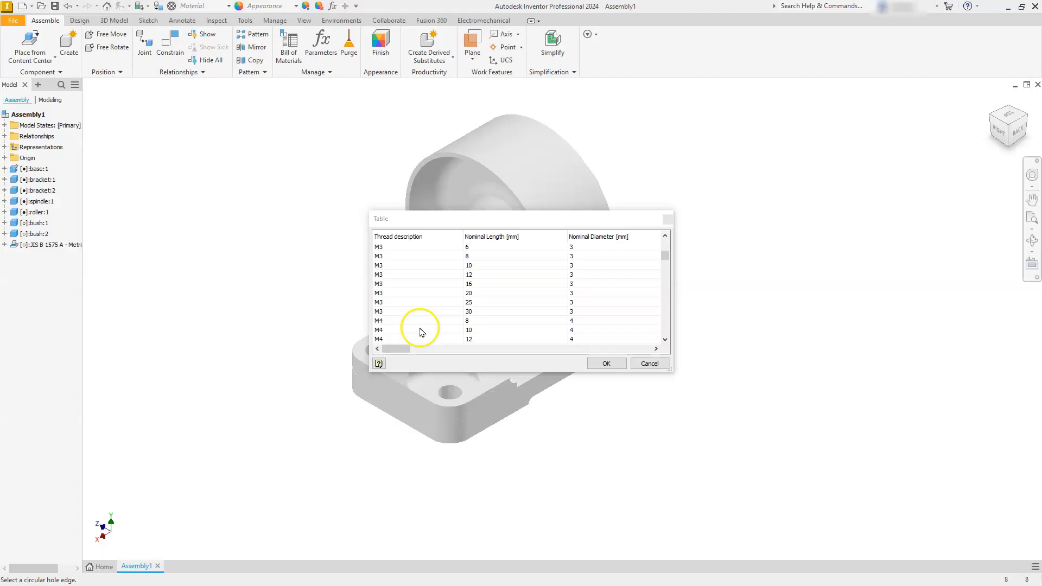
{"action": "scroll", "coordinate": [422, 313], "scroll_direction": "down", "scroll_amount": 6}
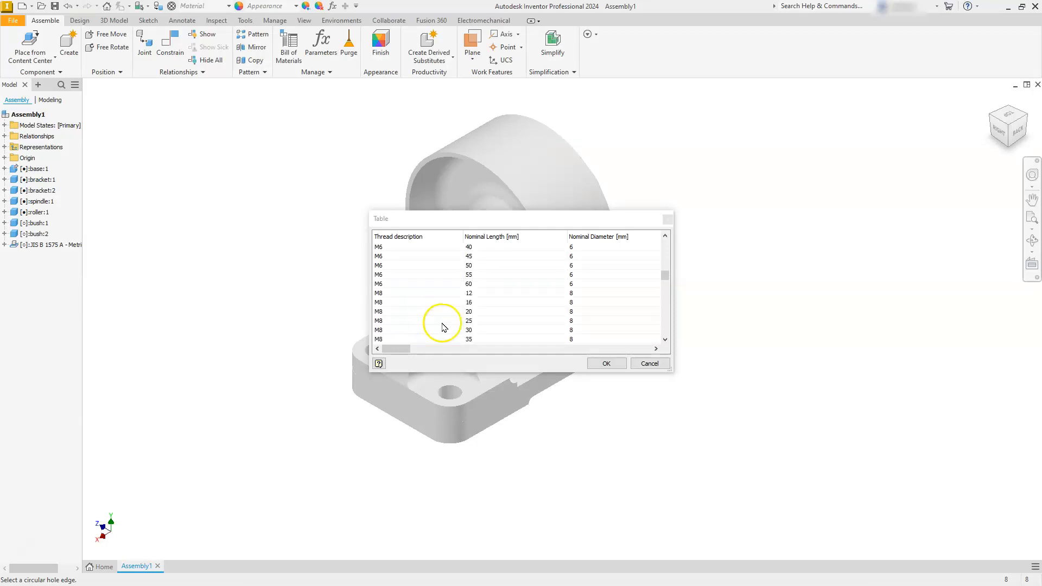
{"action": "left_click", "coordinate": [649, 364]}
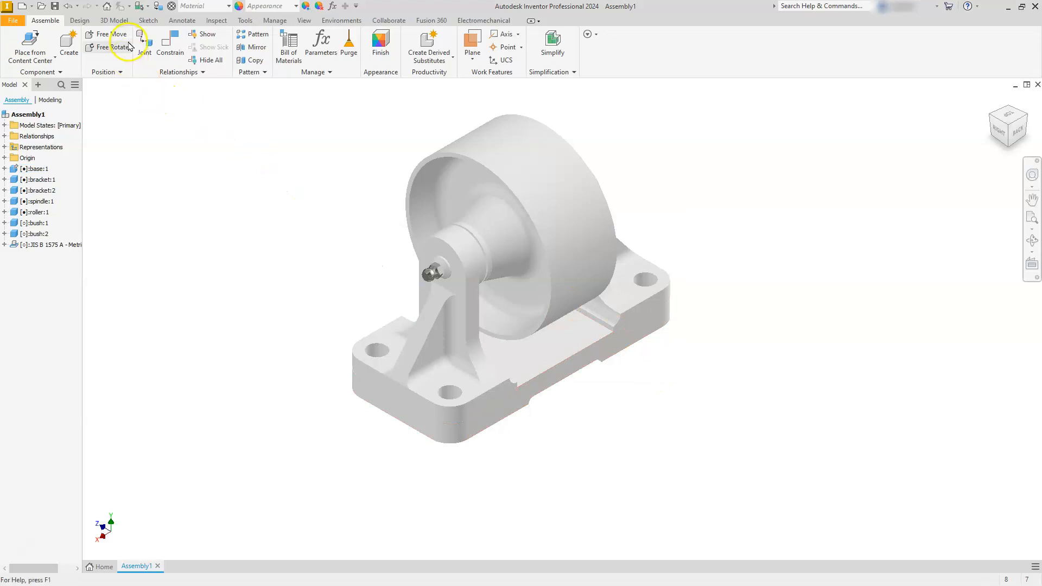
Place an AS 1110 - Metric bolt, M10 with 25 mm nominal length, in the front-side mounting hole at the base's grease-nipple end
{"action": "left_click", "coordinate": [24, 53]}
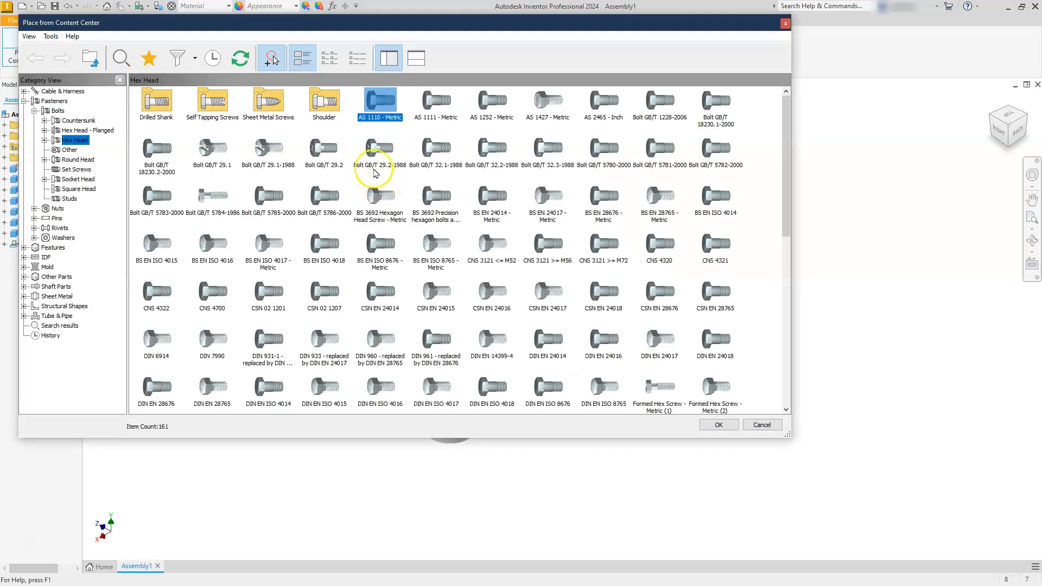
{"action": "left_click", "coordinate": [717, 425]}
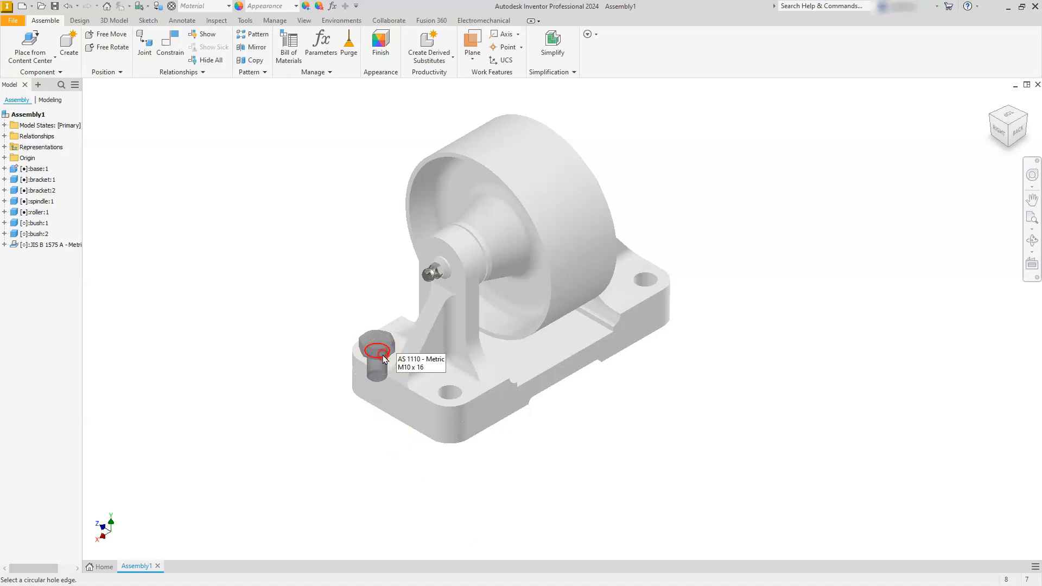
{"action": "right_click", "coordinate": [383, 358]}
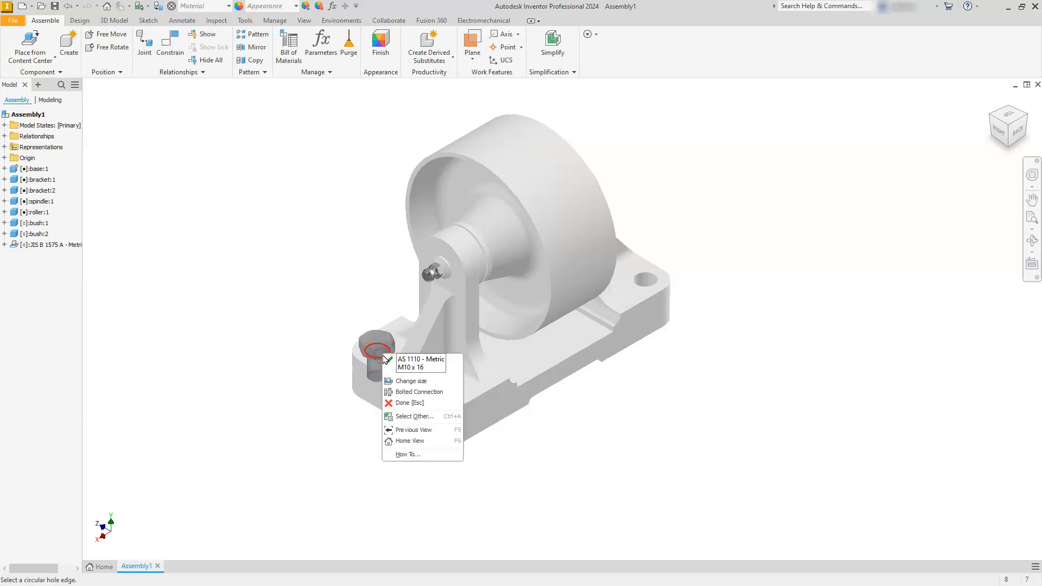
{"action": "left_click", "coordinate": [405, 381]}
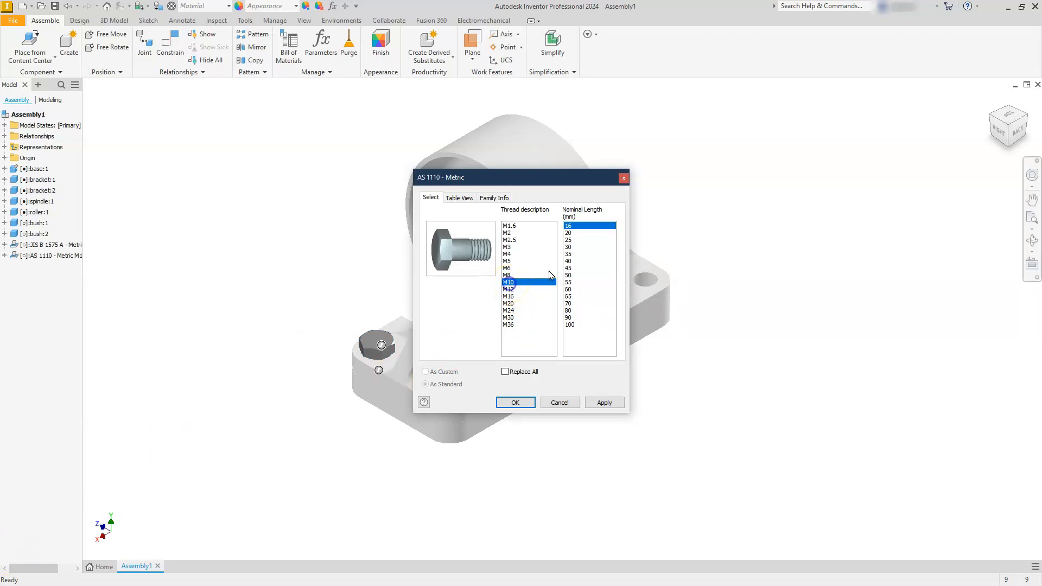
{"action": "left_click", "coordinate": [569, 239]}
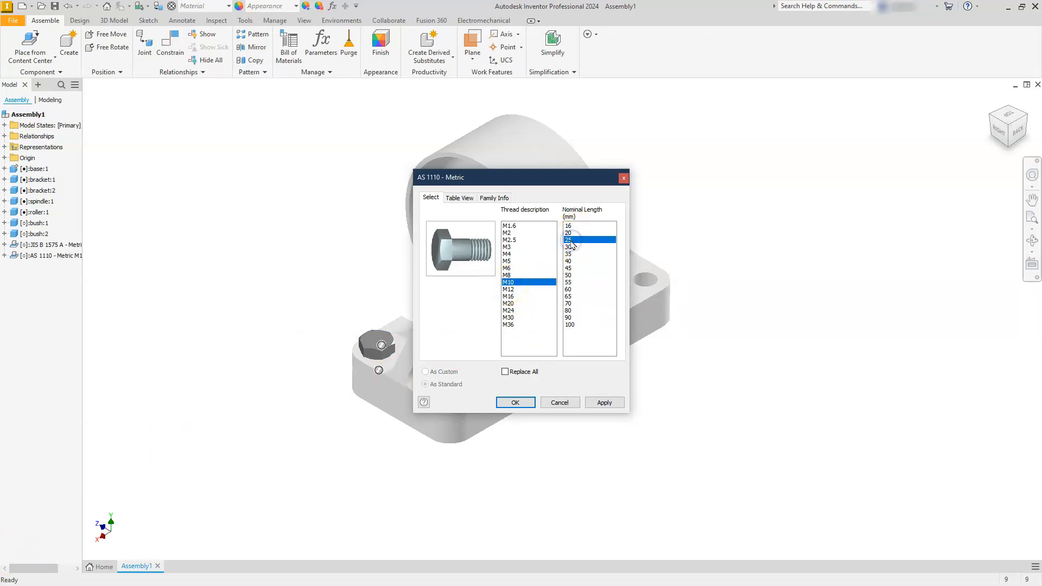
{"action": "left_click", "coordinate": [576, 243]}
{"action": "left_click", "coordinate": [524, 402]}
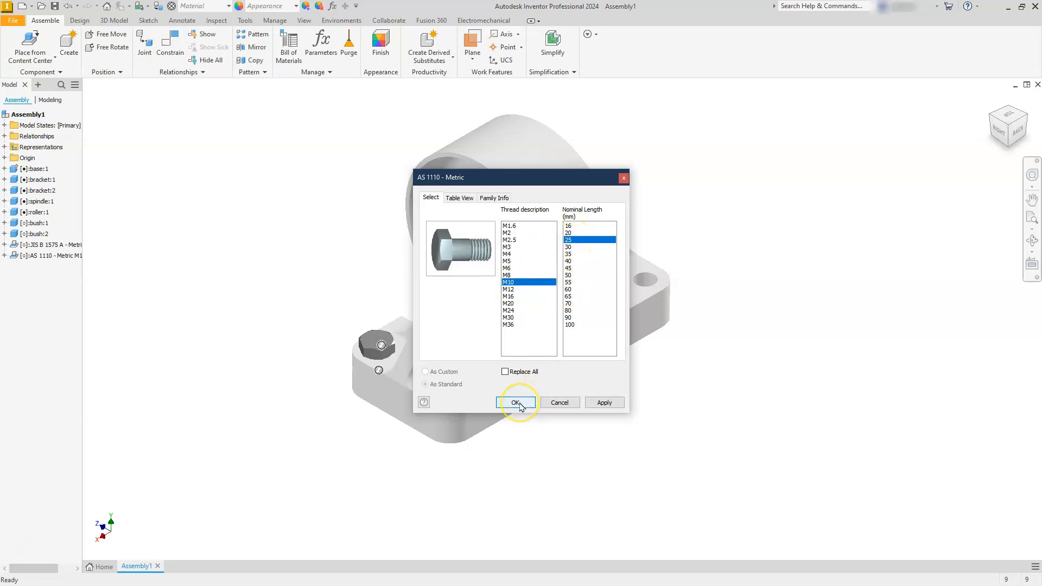
{"action": "left_click", "coordinate": [520, 403]}
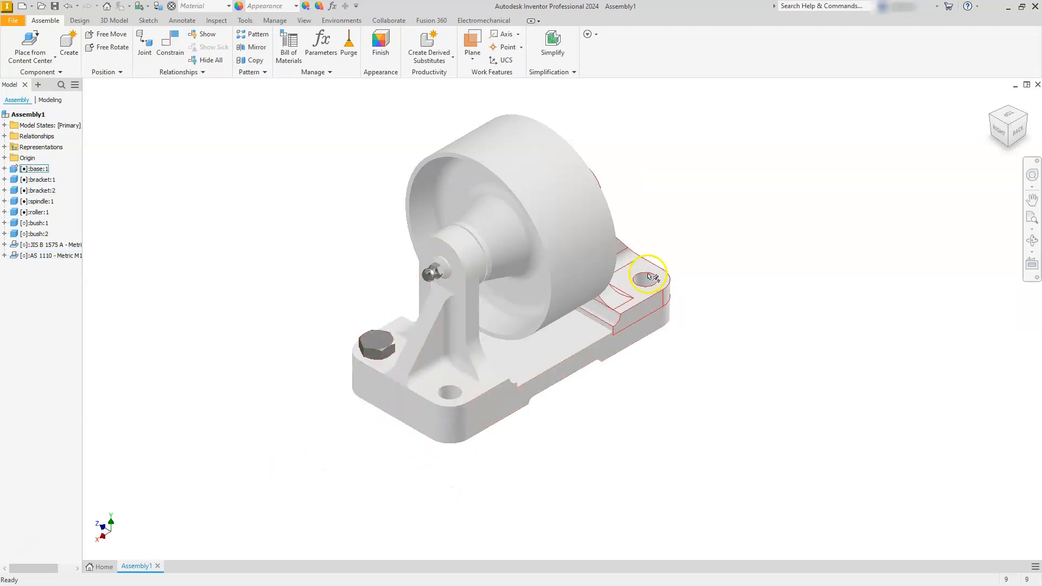
Place an AS 1110 - Metric bolt, M10 with 25 mm nominal length, in the back-side mounting hole at the base's grease-nipple end
{"action": "left_click", "coordinate": [1008, 148]}
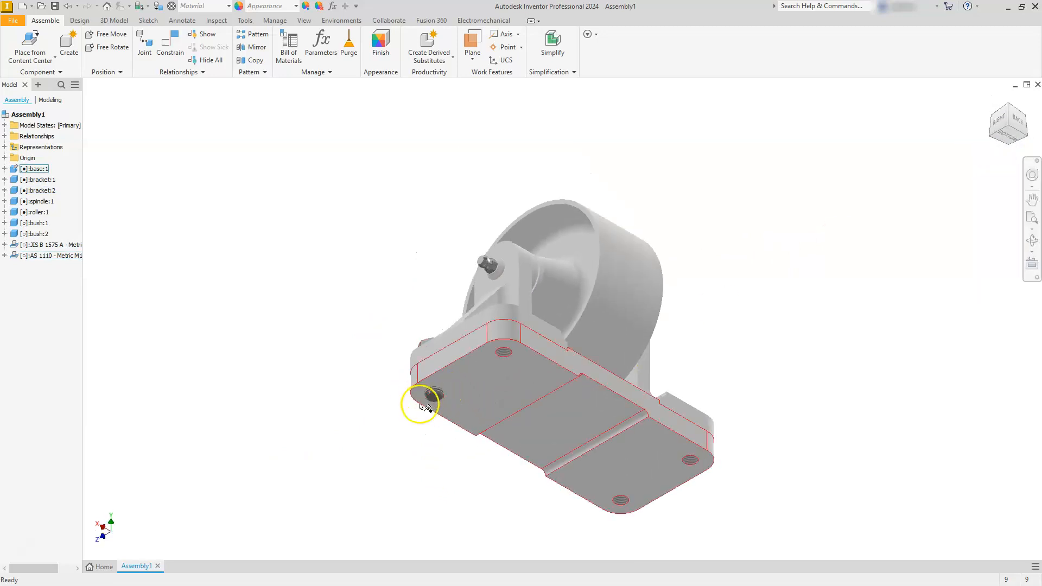
{"action": "left_click", "coordinate": [1009, 105]}
{"action": "left_click", "coordinate": [36, 41]}
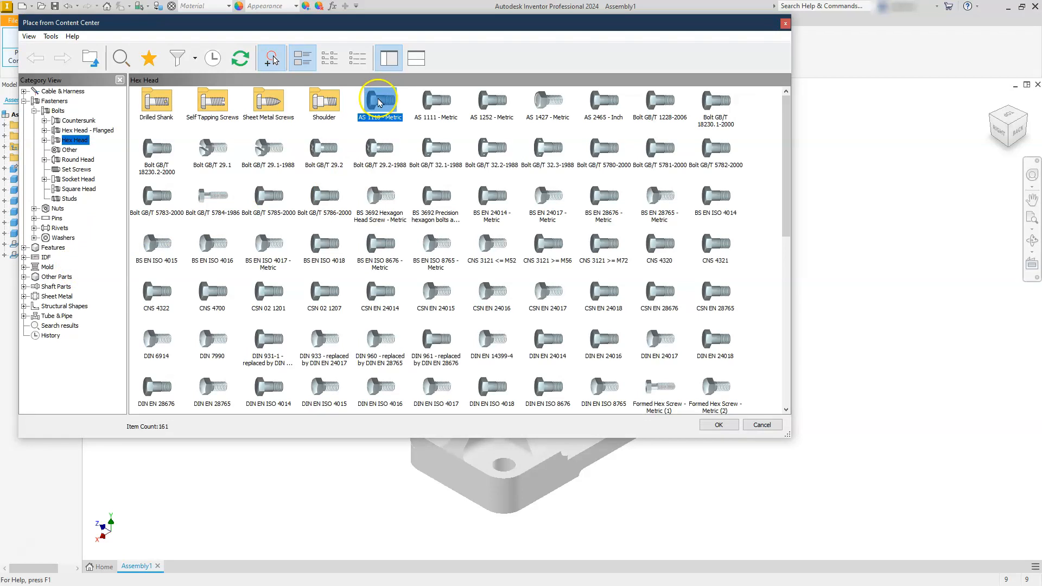
{"action": "left_click", "coordinate": [722, 425]}
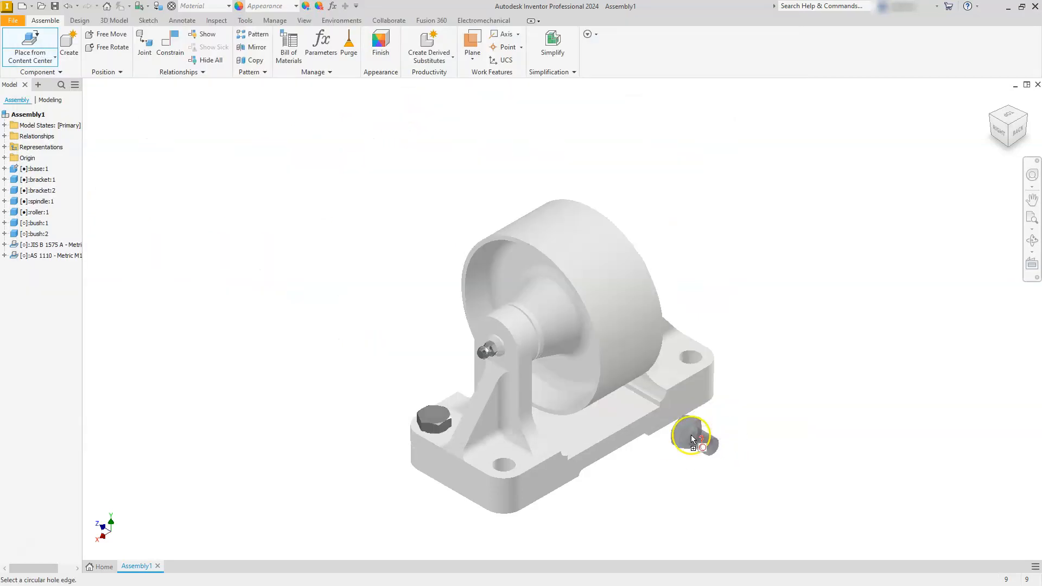
{"action": "left_click", "coordinate": [508, 460]}
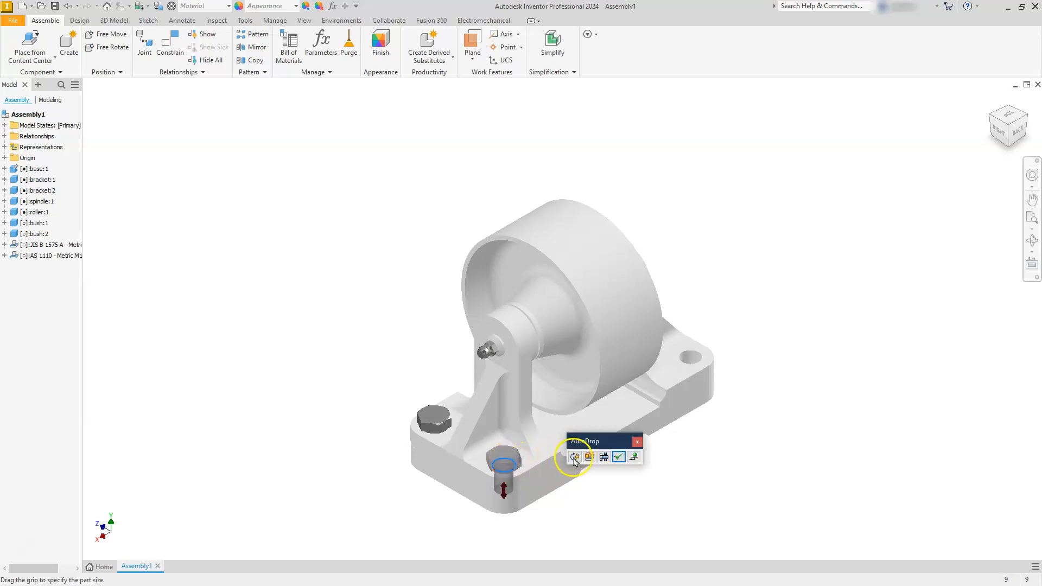
{"action": "left_click", "coordinate": [589, 456]}
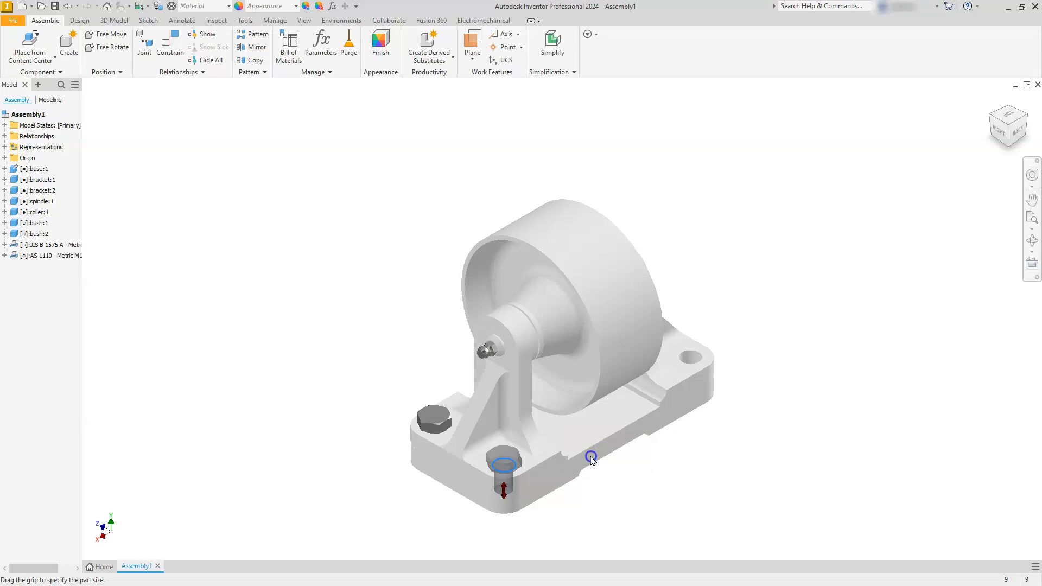
{"action": "left_click", "coordinate": [503, 454]}
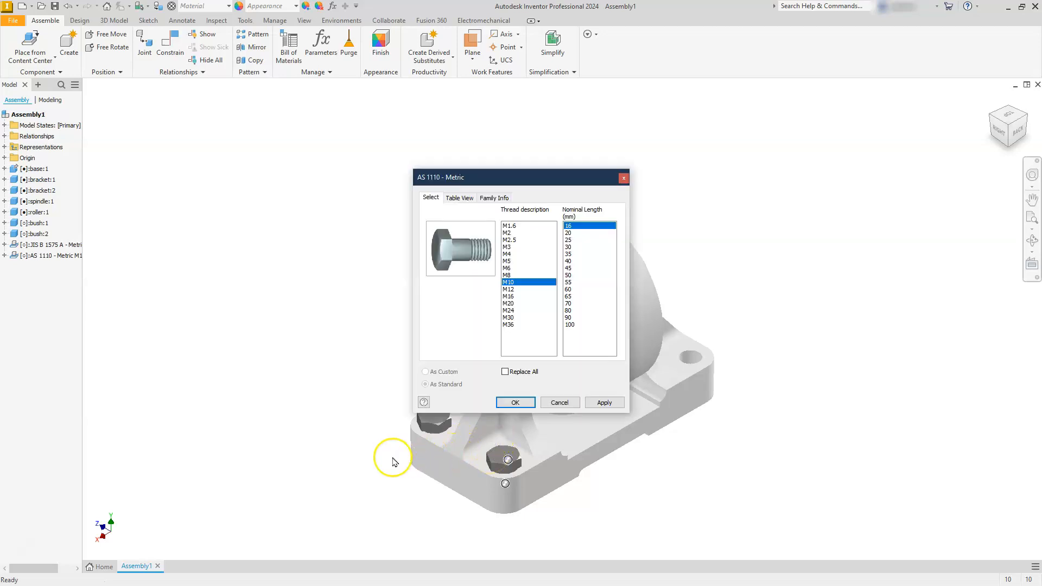
{"action": "left_click", "coordinate": [568, 240]}
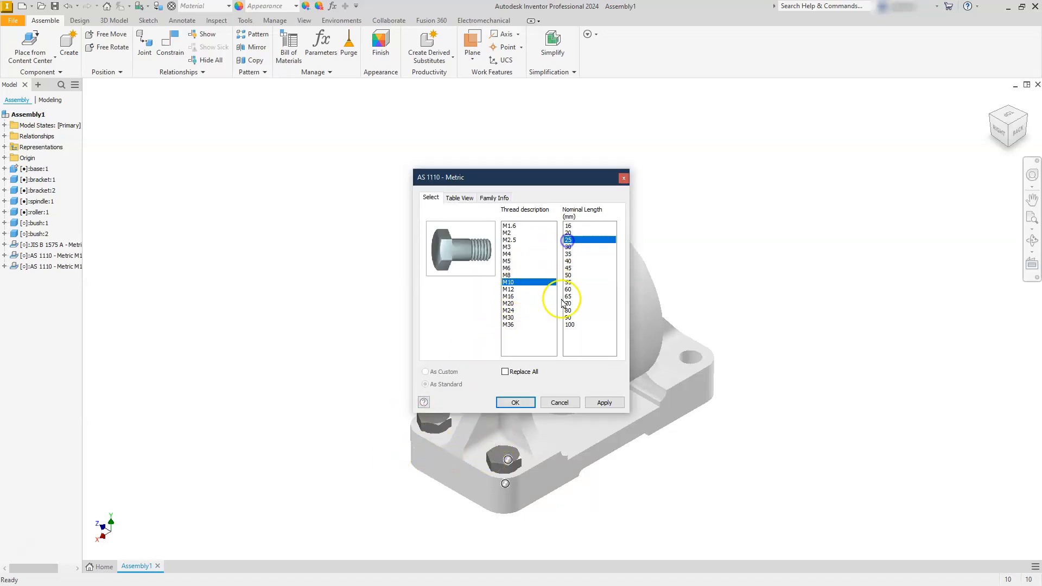
{"action": "left_click", "coordinate": [603, 403]}
{"action": "left_click", "coordinate": [505, 459]}
{"action": "left_click", "coordinate": [672, 369]}
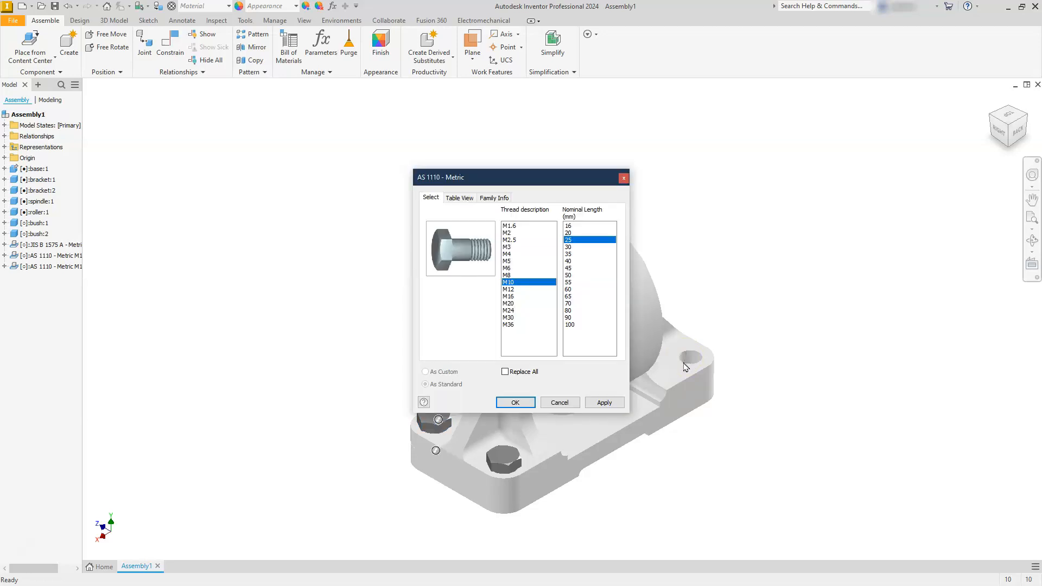
{"action": "left_click", "coordinate": [519, 402]}
Place a single AS 1110 - Metric M10 x 25 bolt in the back-side mounting hole at the end opposite the grease nipple
{"action": "left_click", "coordinate": [30, 44]}
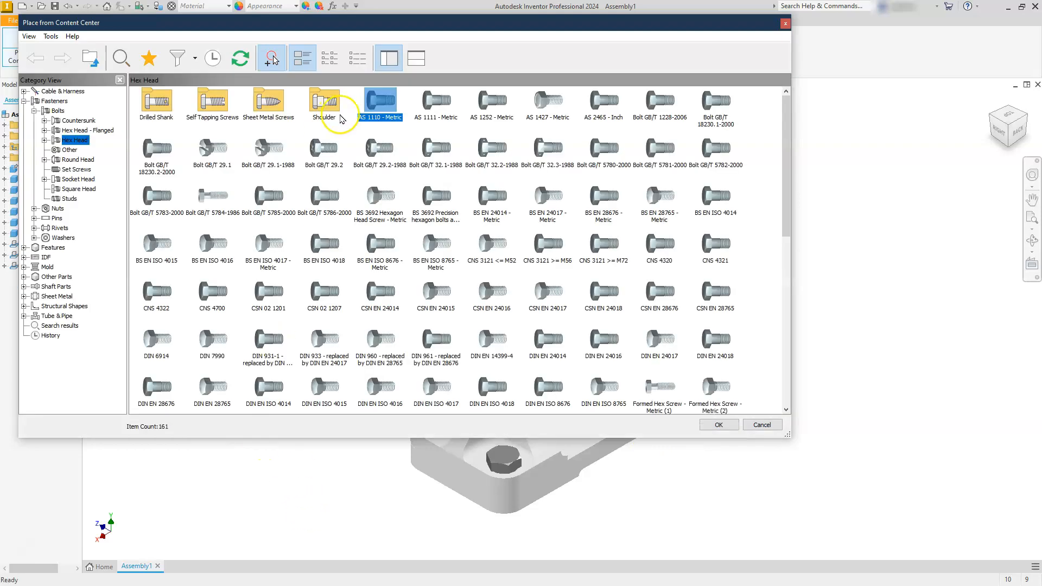
{"action": "left_click", "coordinate": [713, 424]}
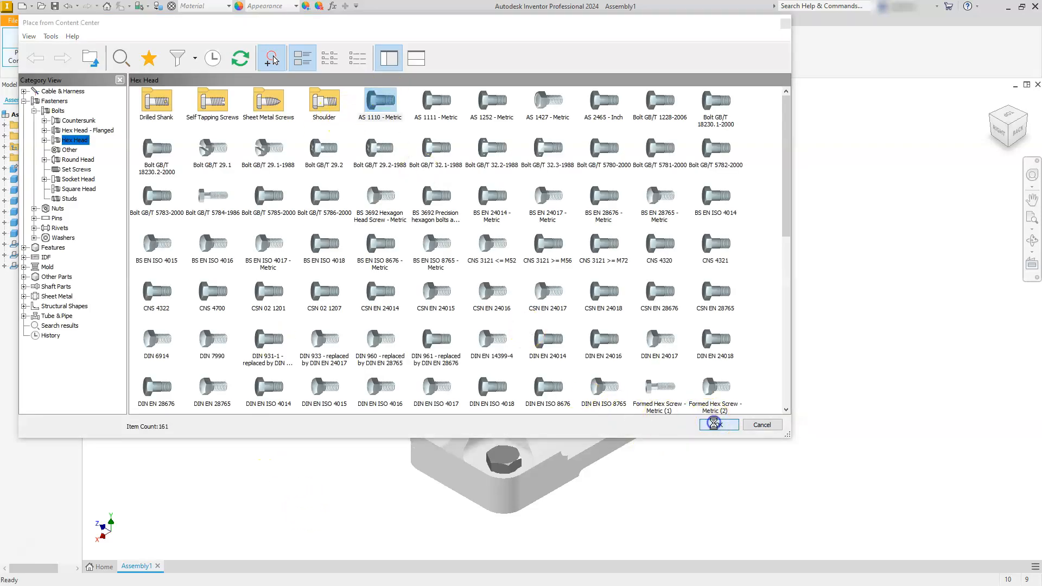
{"action": "scroll", "coordinate": [711, 361], "scroll_direction": "up", "scroll_amount": 4}
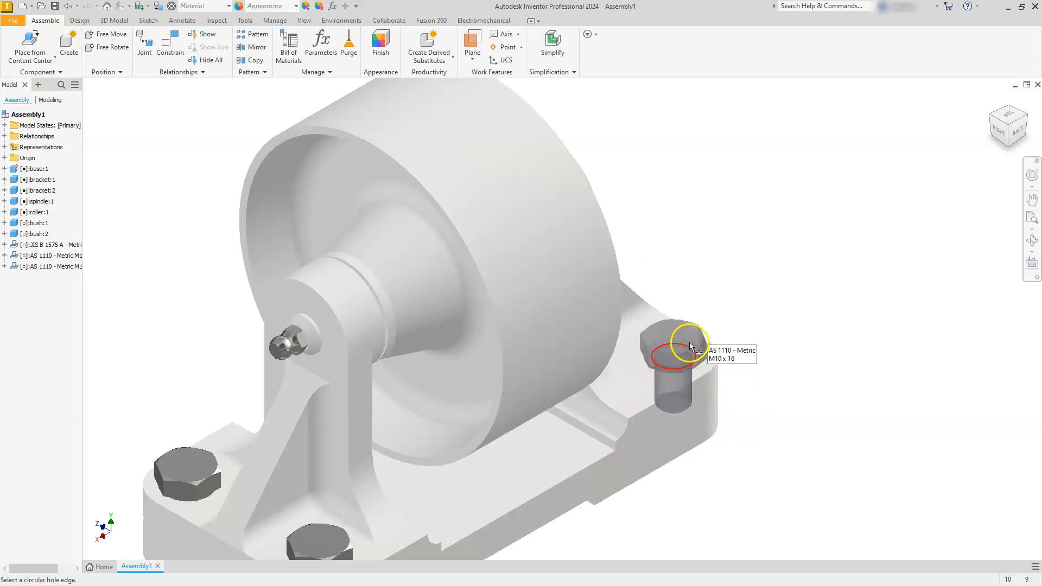
{"action": "left_click", "coordinate": [693, 353]}
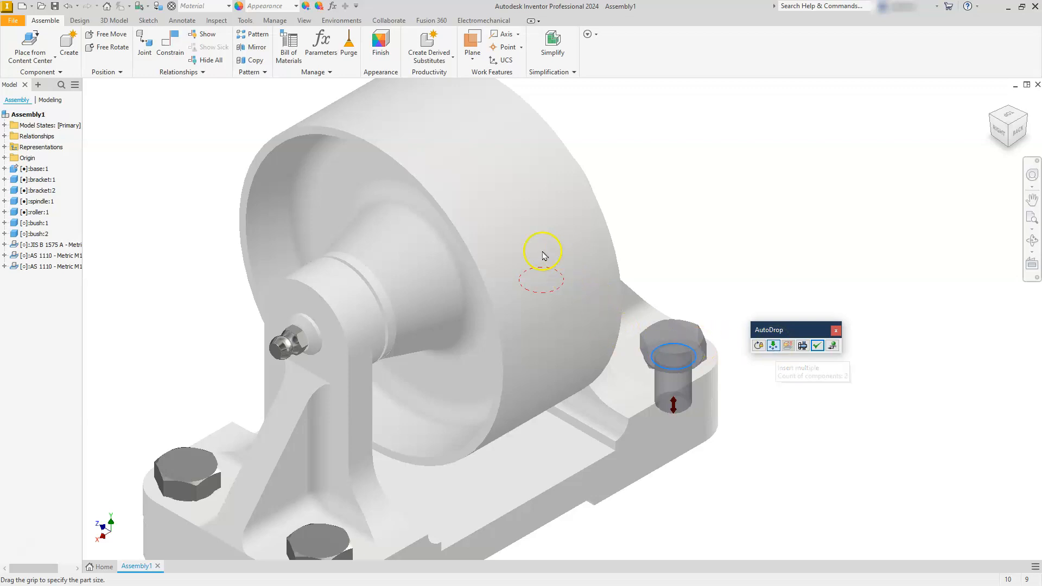
{"action": "left_click", "coordinate": [773, 345]}
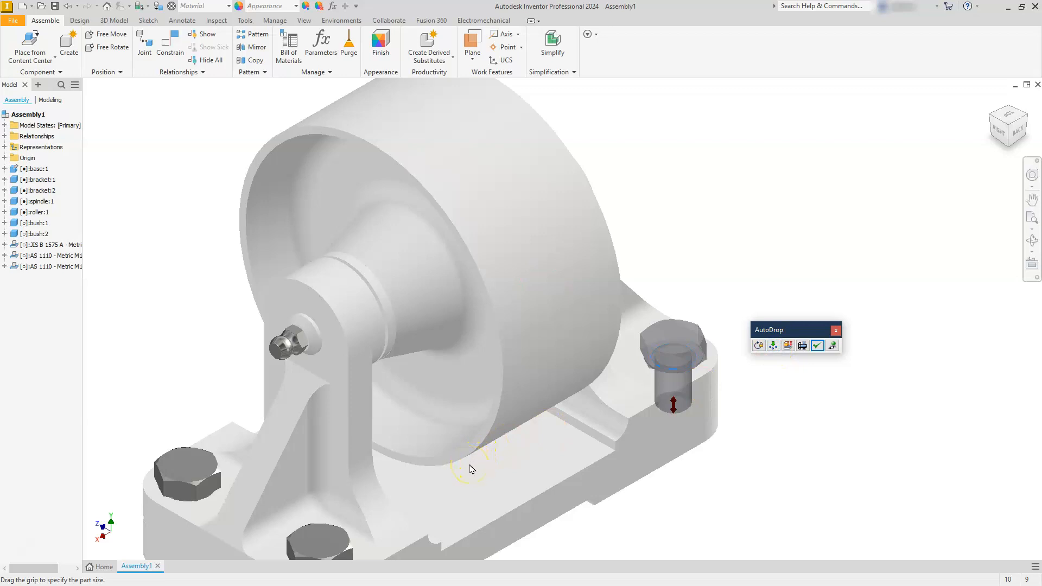
{"action": "left_click_drag", "start_coordinate": [673, 405], "coordinate": [674, 432]}
{"action": "left_click", "coordinate": [554, 481]}
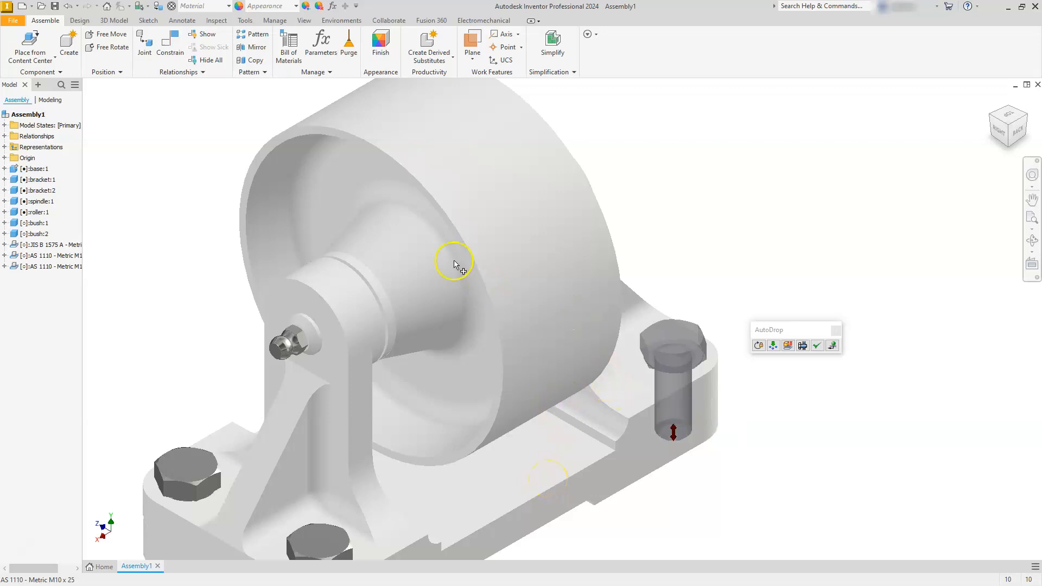
{"action": "left_click", "coordinate": [817, 346]}
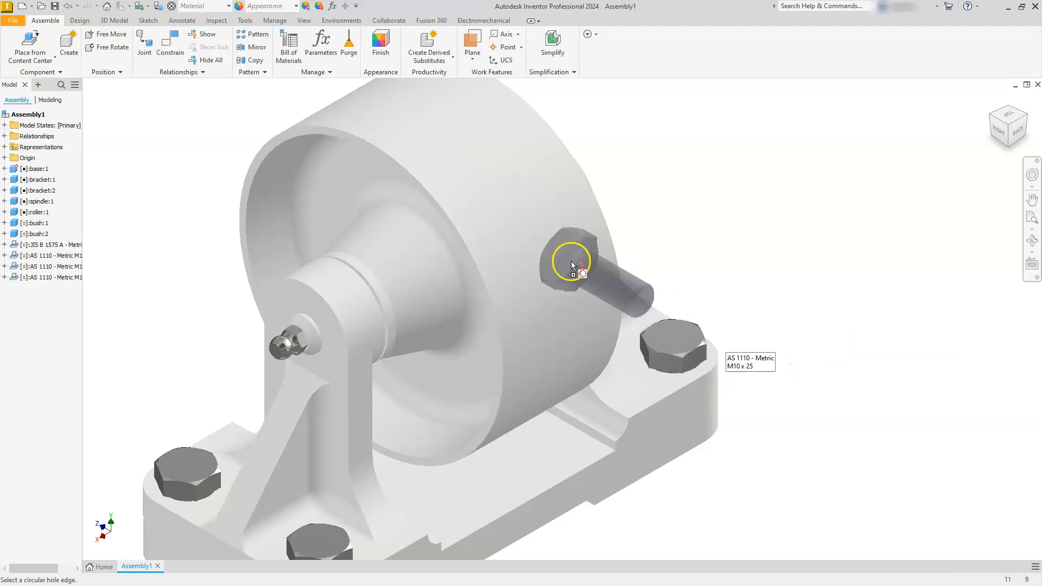
{"action": "key", "text": "Escape"}
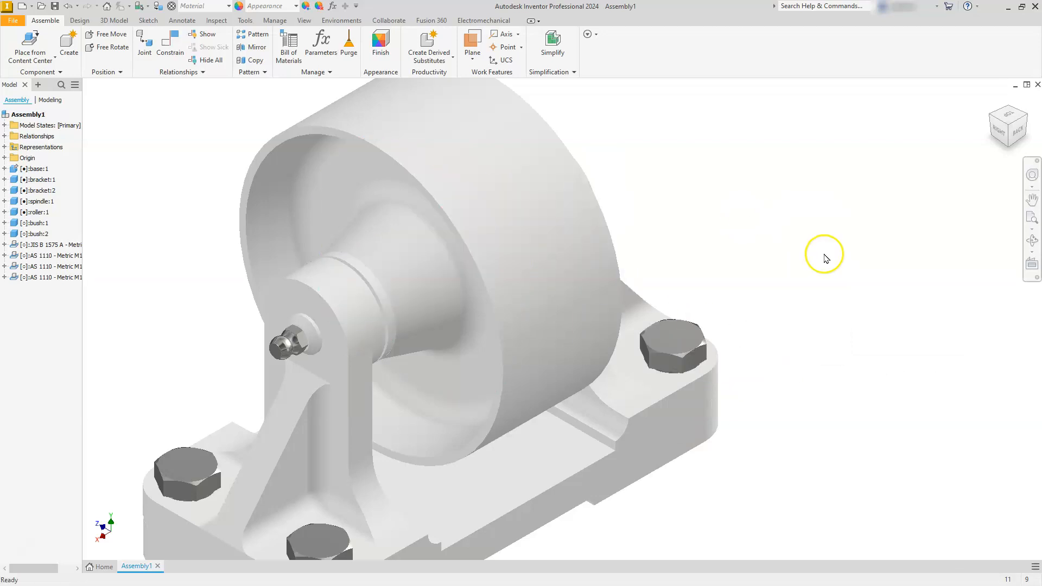
Place an AS 1110 - Metric M10 x 25 bolt in the remaining empty mounting hole of the base and end the placement
{"action": "left_click", "coordinate": [1028, 115]}
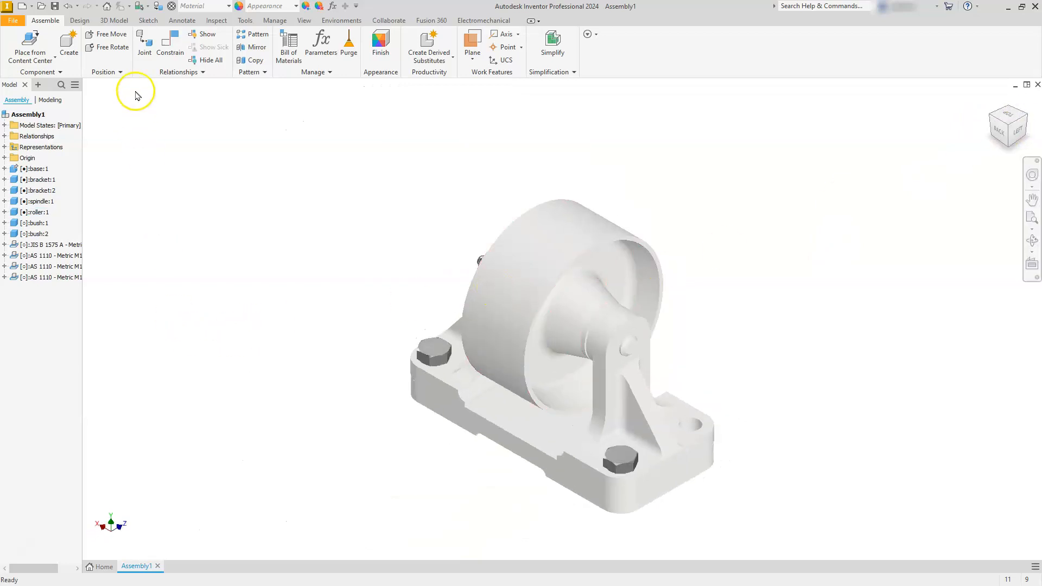
{"action": "left_click", "coordinate": [26, 42]}
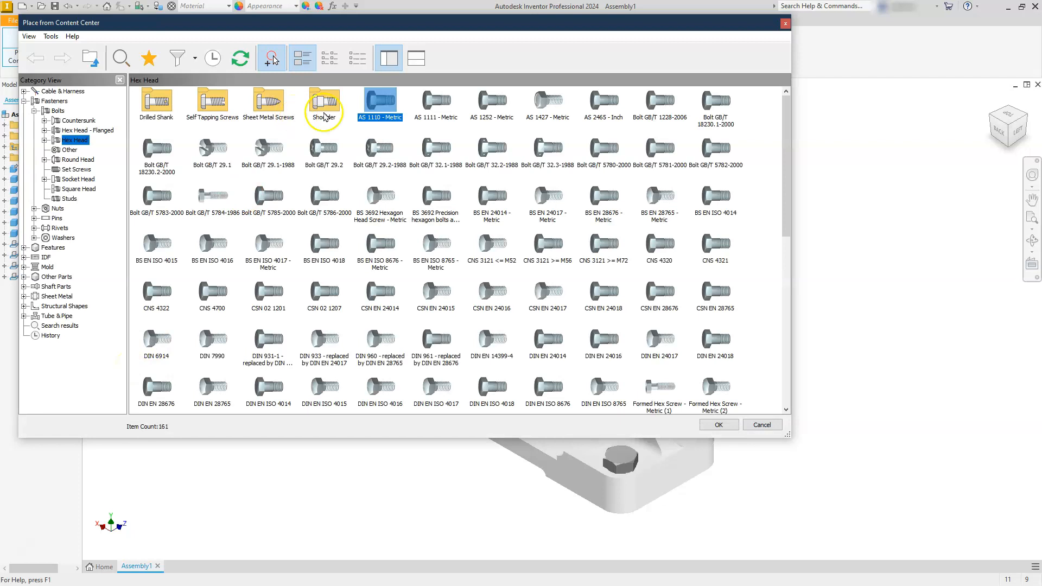
{"action": "left_click", "coordinate": [718, 425]}
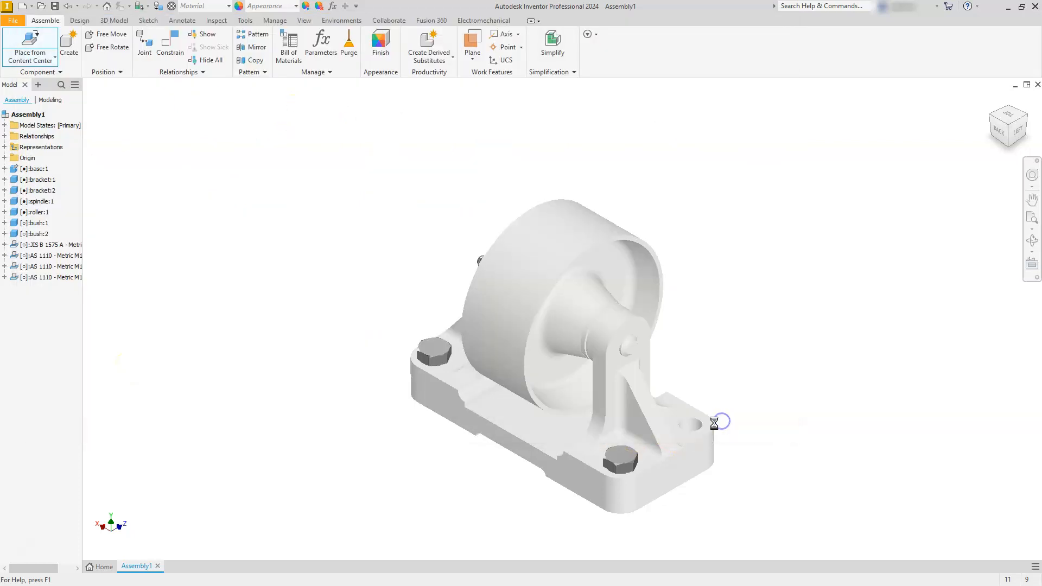
{"action": "scroll", "coordinate": [735, 414], "scroll_direction": "down", "scroll_amount": 5}
{"action": "scroll", "coordinate": [704, 420], "scroll_direction": "up", "scroll_amount": 6}
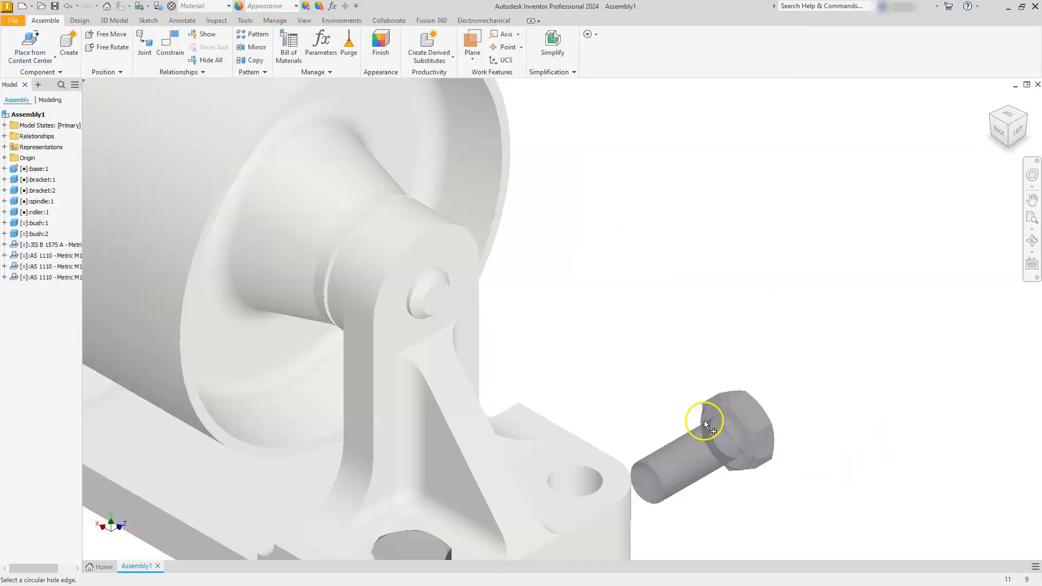
{"action": "scroll", "coordinate": [673, 482], "scroll_direction": "down", "scroll_amount": 3}
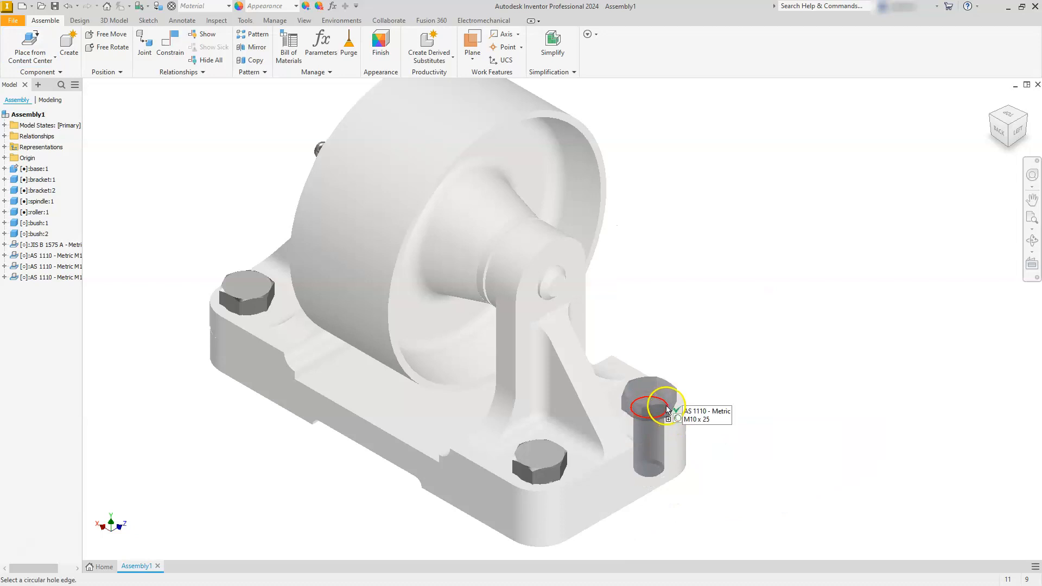
{"action": "left_click", "coordinate": [666, 408]}
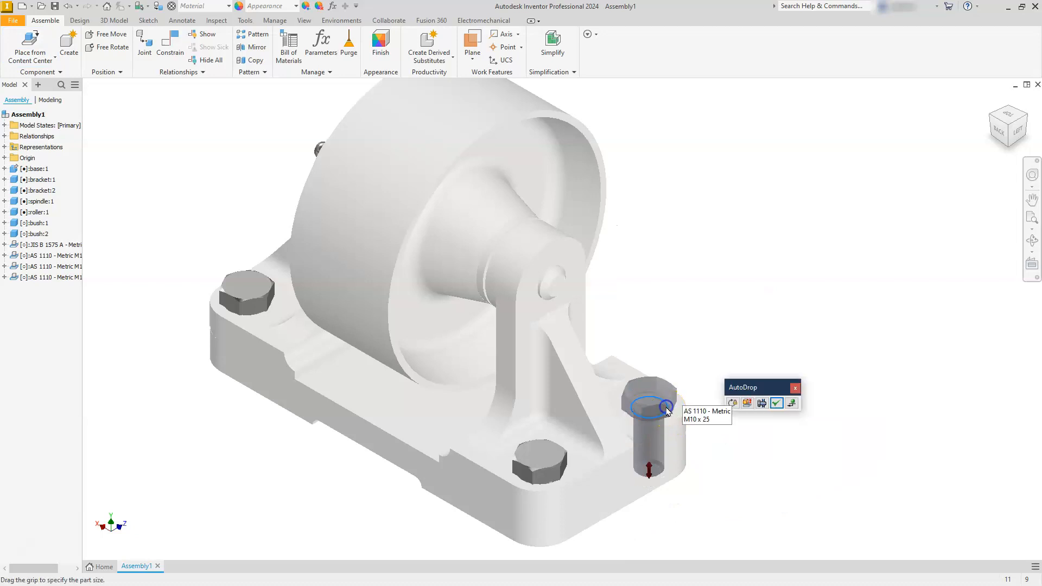
{"action": "left_click", "coordinate": [777, 403]}
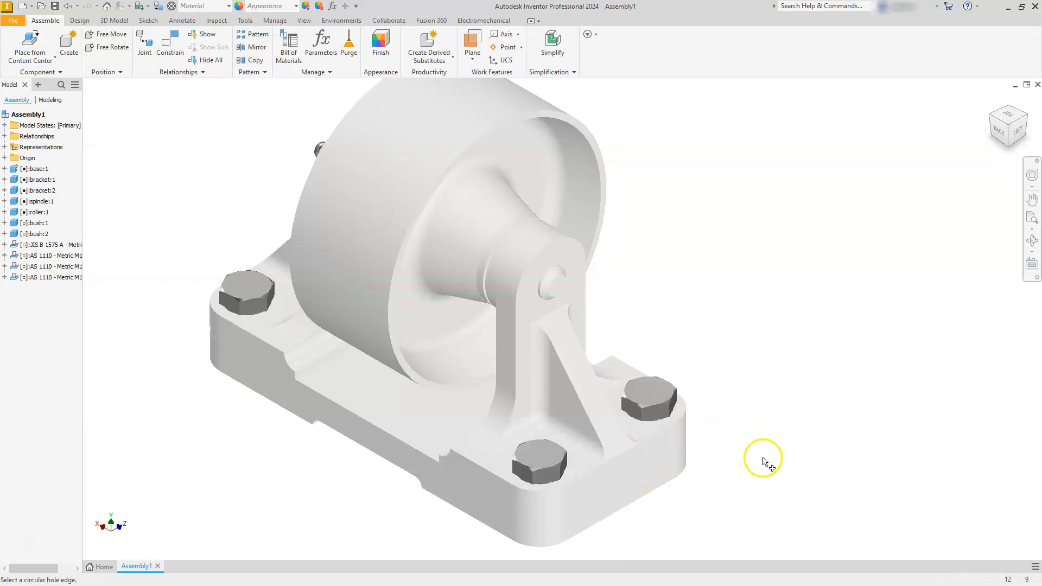
{"action": "key", "text": "Escape"}
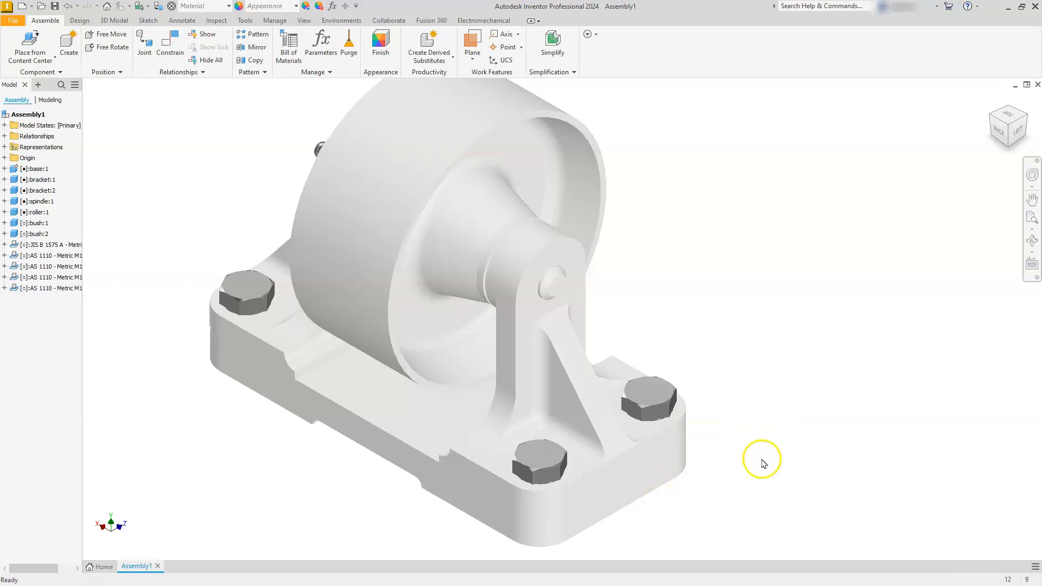
Save the assembly in the Documents folder under the file name Trolley Wheel
{"action": "scroll", "coordinate": [761, 463], "scroll_direction": "up", "scroll_amount": 3}
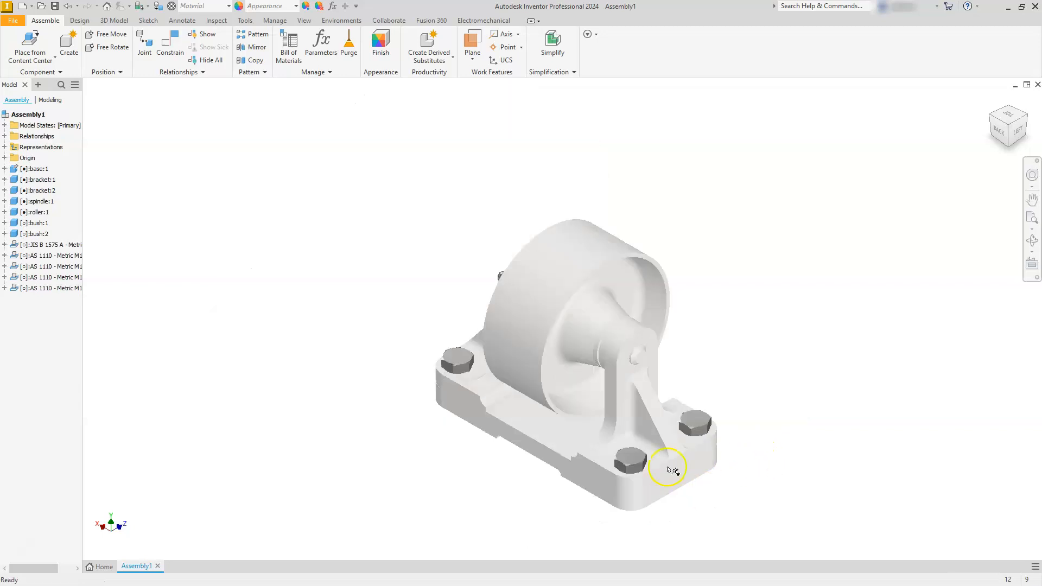
{"action": "left_click", "coordinate": [999, 133]}
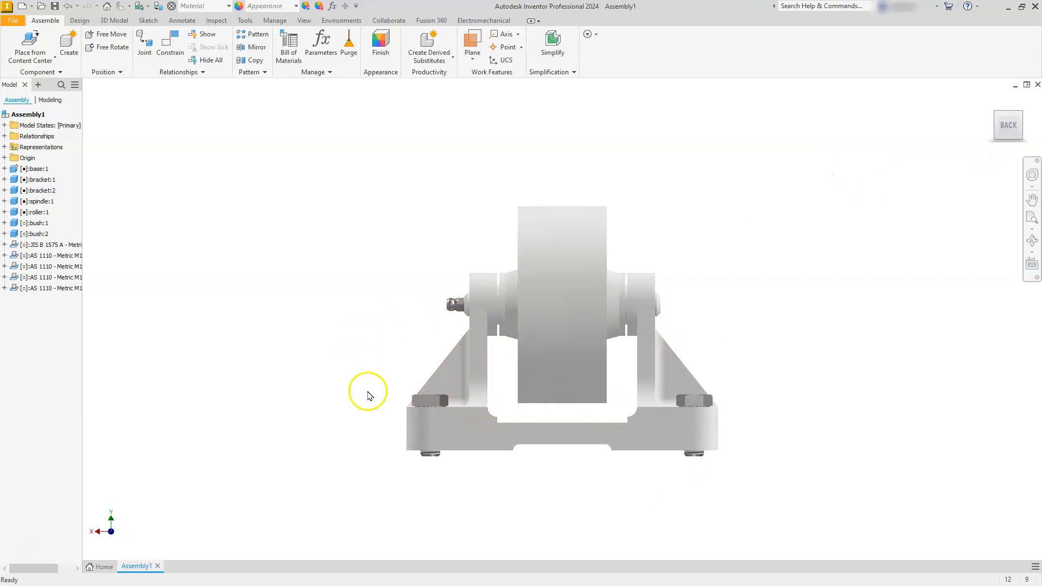
{"action": "left_click", "coordinate": [995, 114]}
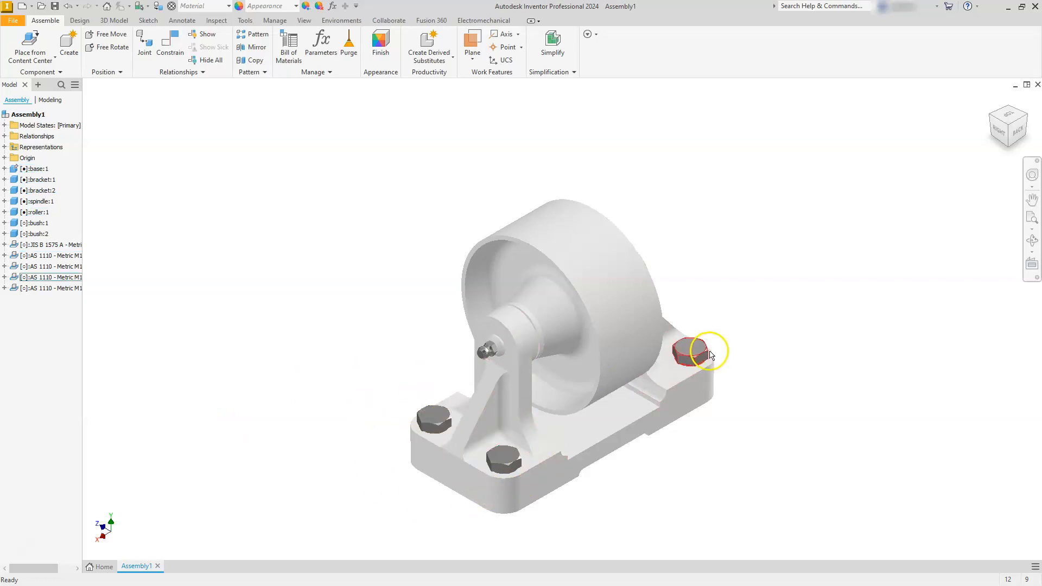
{"action": "left_click", "coordinate": [781, 295]}
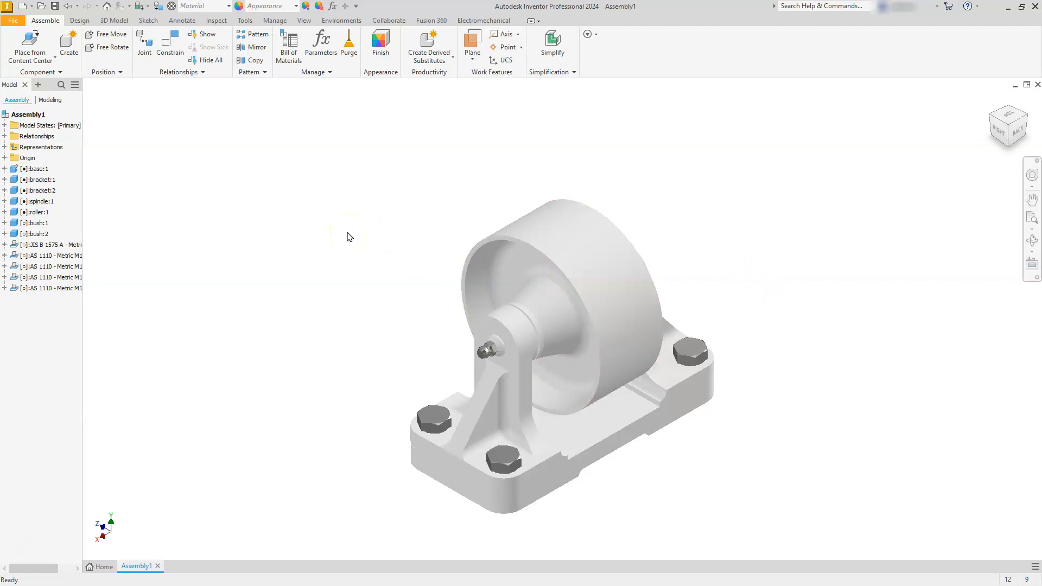
{"action": "left_click", "coordinate": [54, 6]}
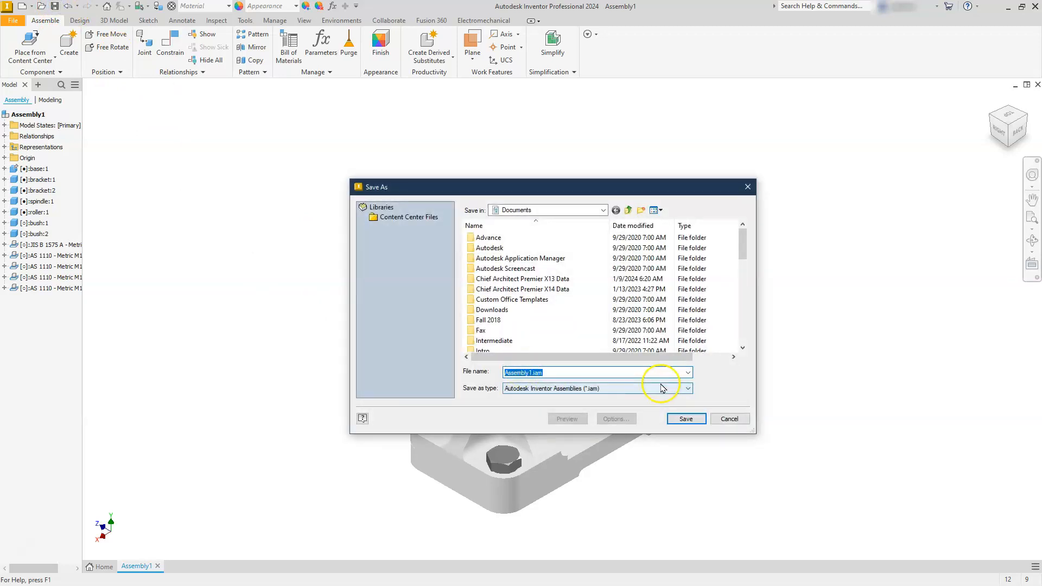
{"action": "type", "text": "trol"}
{"action": "type", "text": "ley Wheel"}
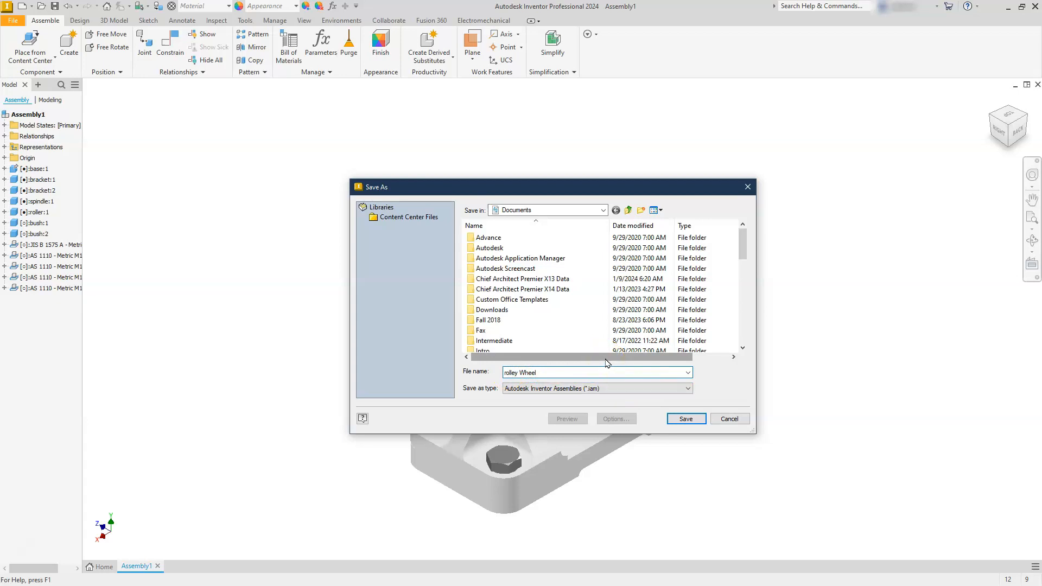
{"action": "left_click", "coordinate": [686, 419]}
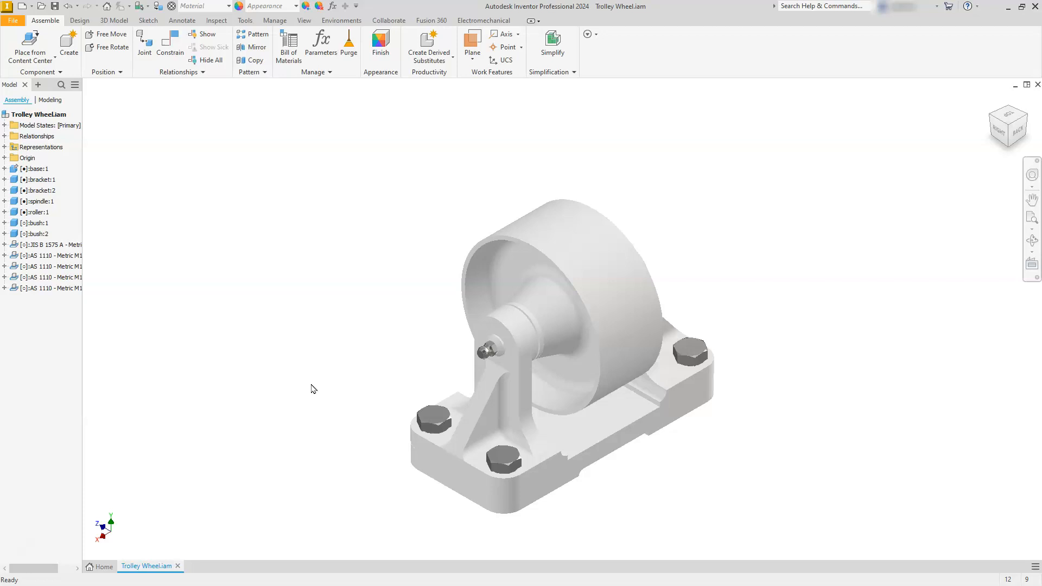
{"action": "left_click", "coordinate": [312, 394]}
{"action": "left_click", "coordinate": [309, 415]}
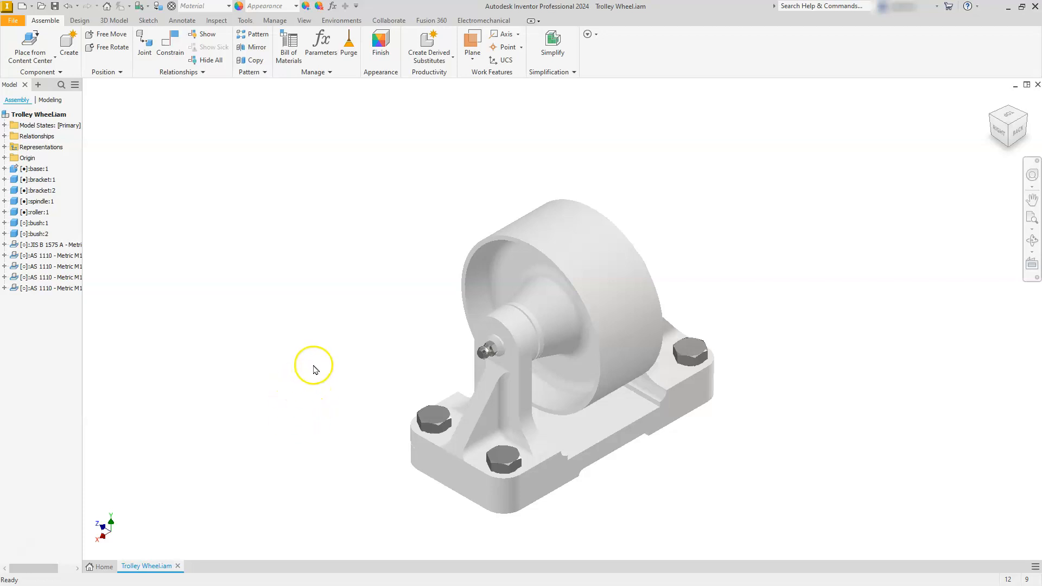